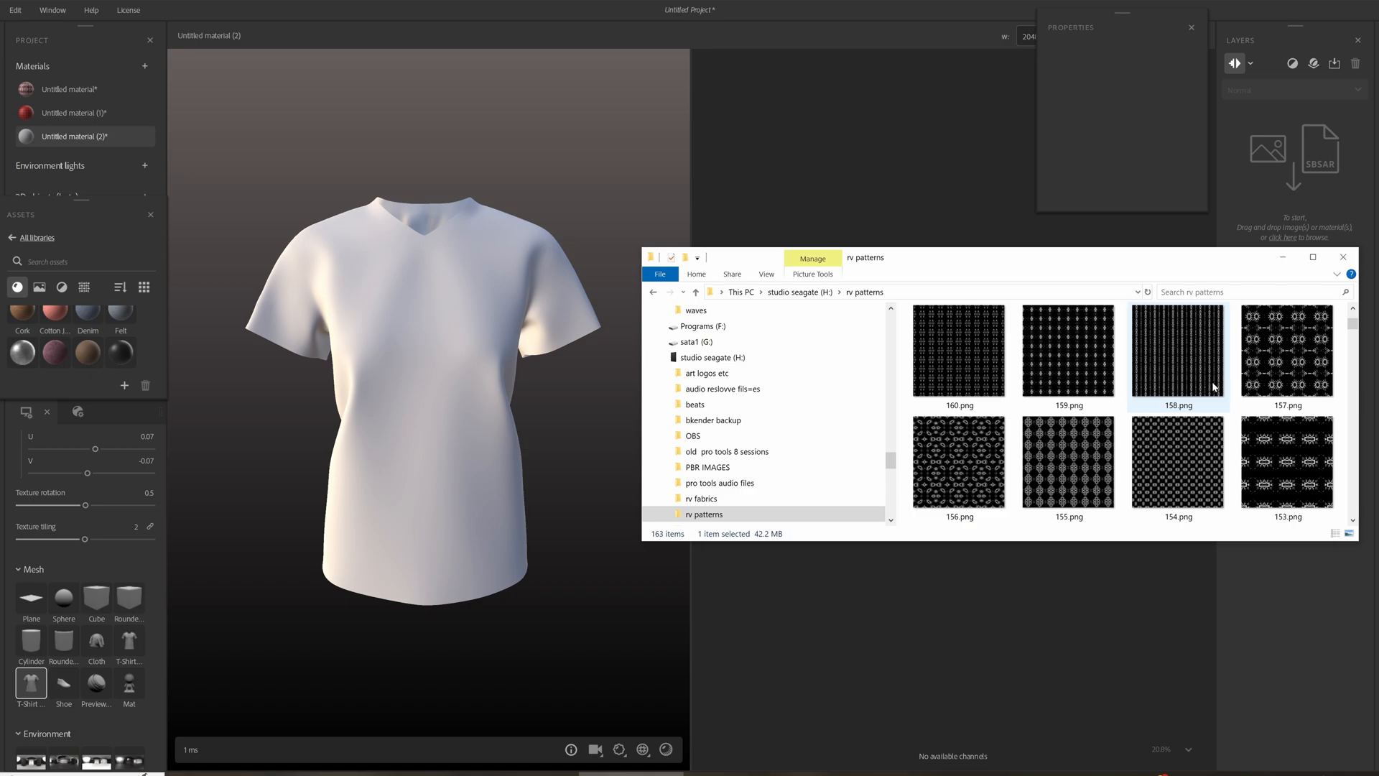
Step: Import the pattern image 153.png into the material using the AI-powered Image to Material template
left_click_drag(1282, 459, 1277, 244)
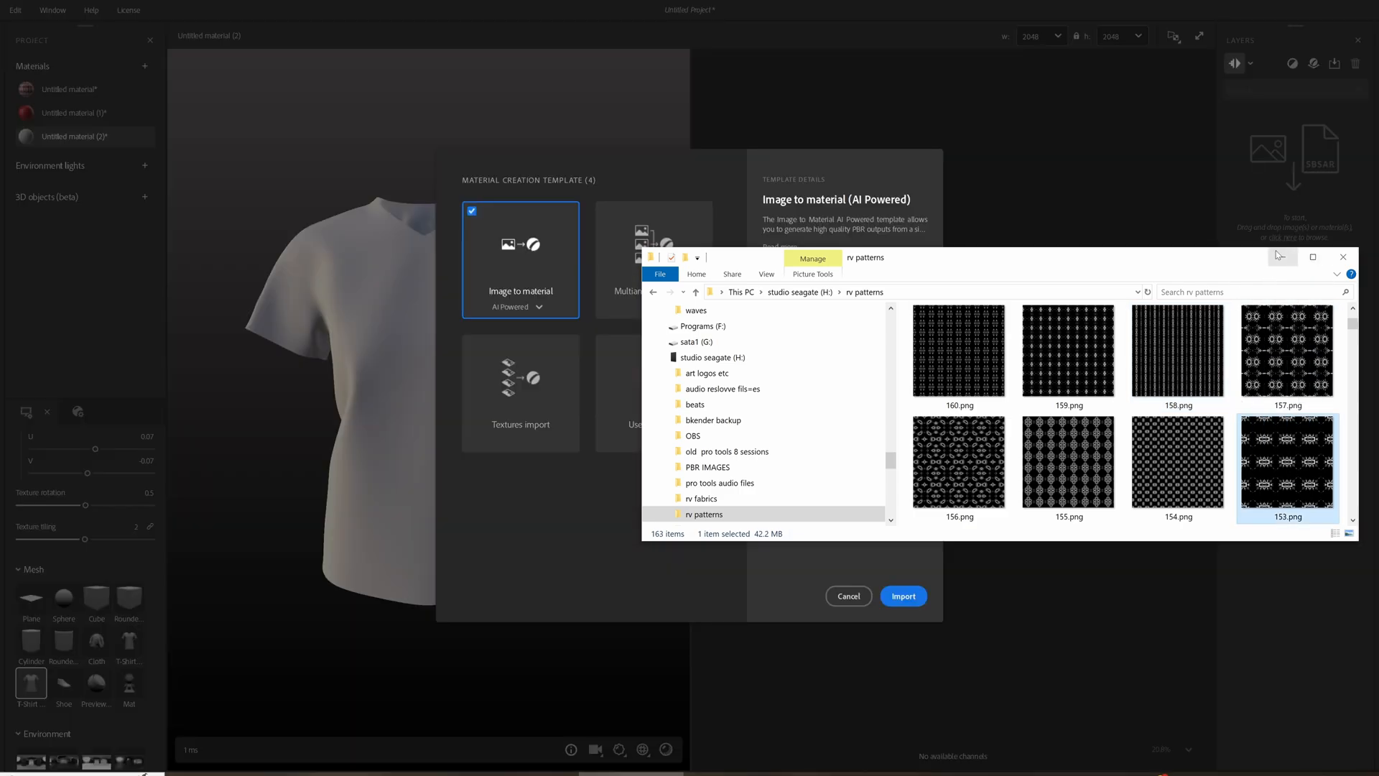
left_click(1280, 256)
left_click(904, 596)
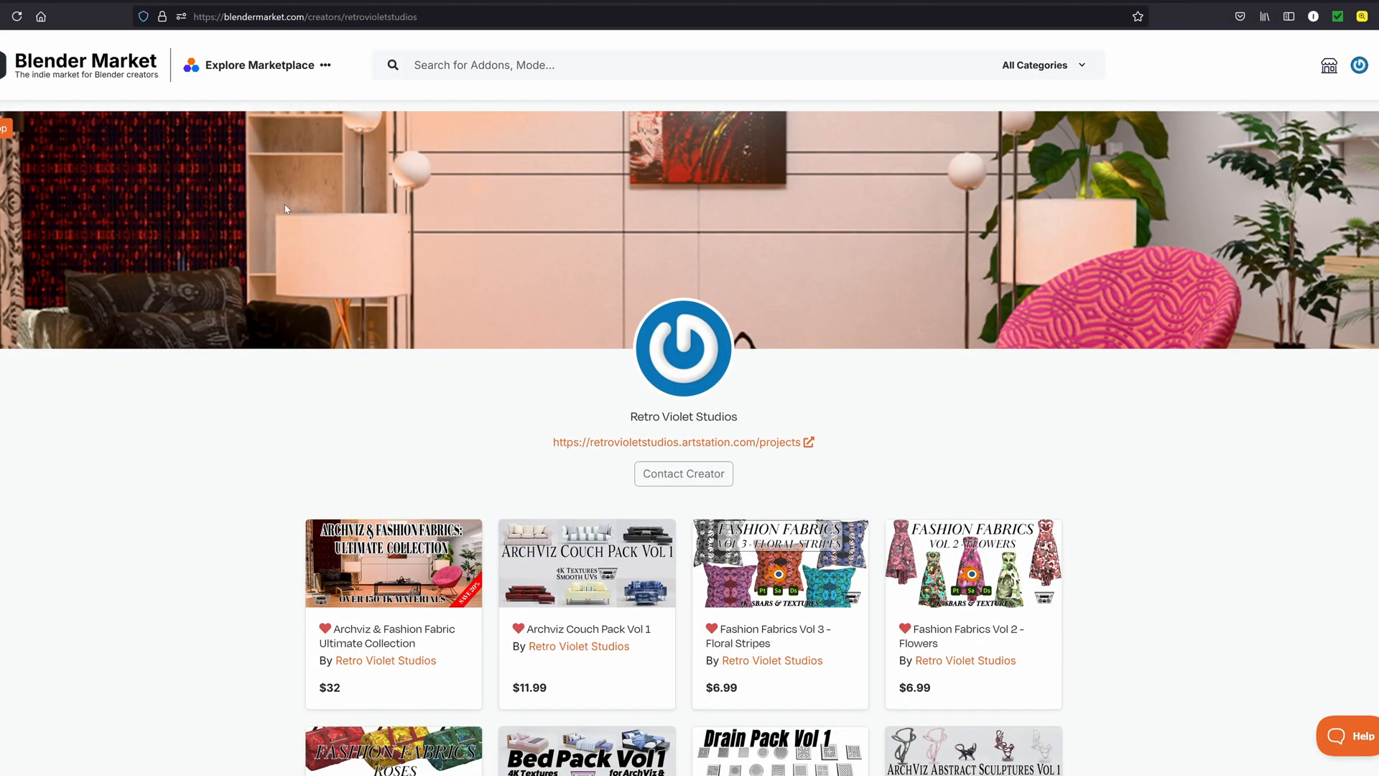
scroll(1306, 275, "down", 2)
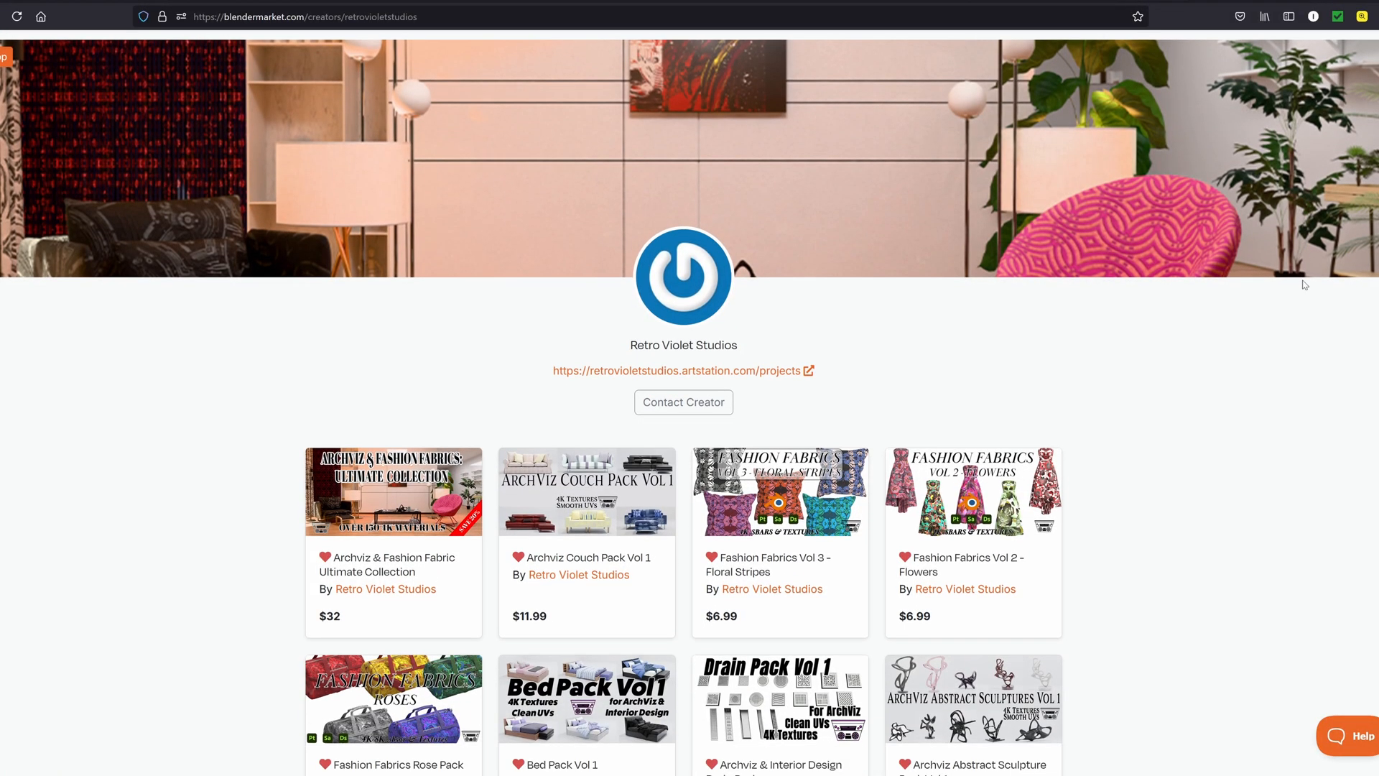
scroll(1305, 285, "down", 3)
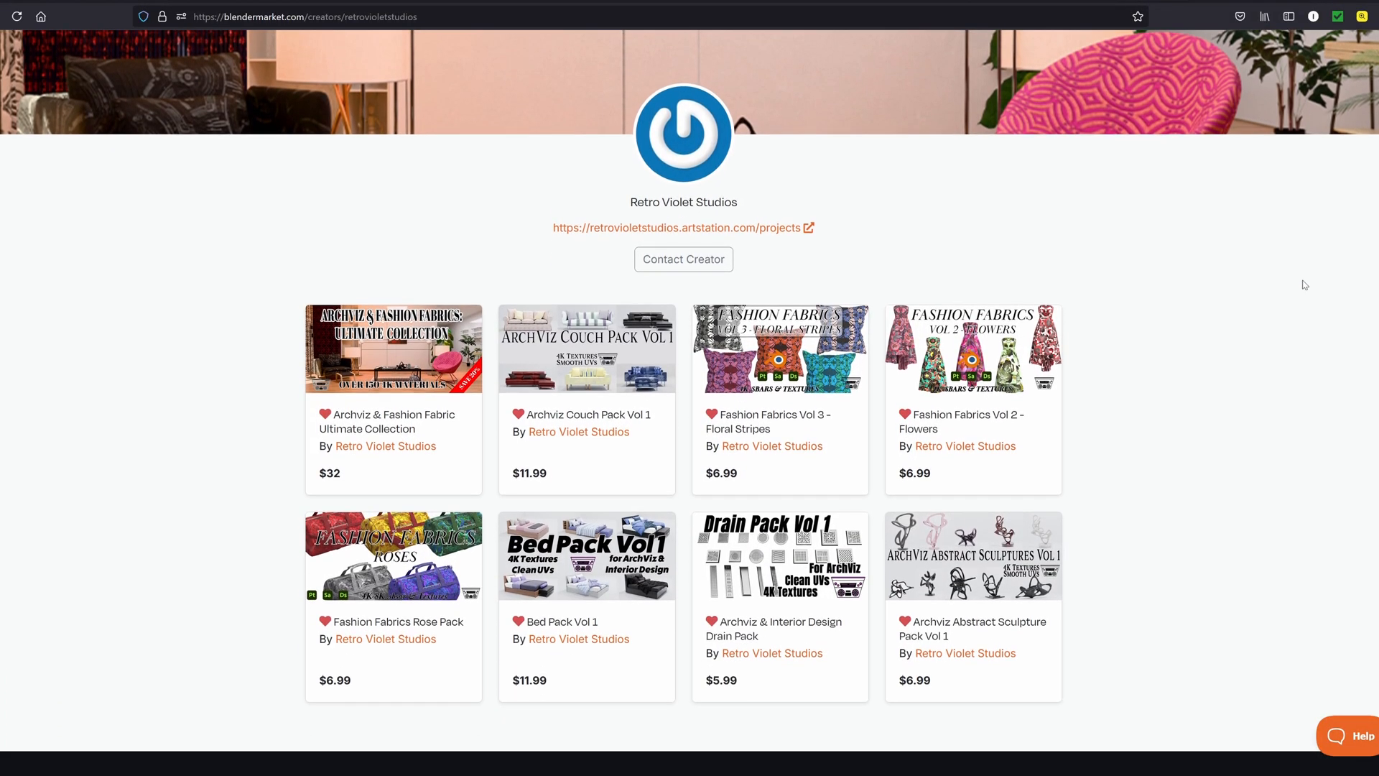
scroll(1305, 285, "down", 2)
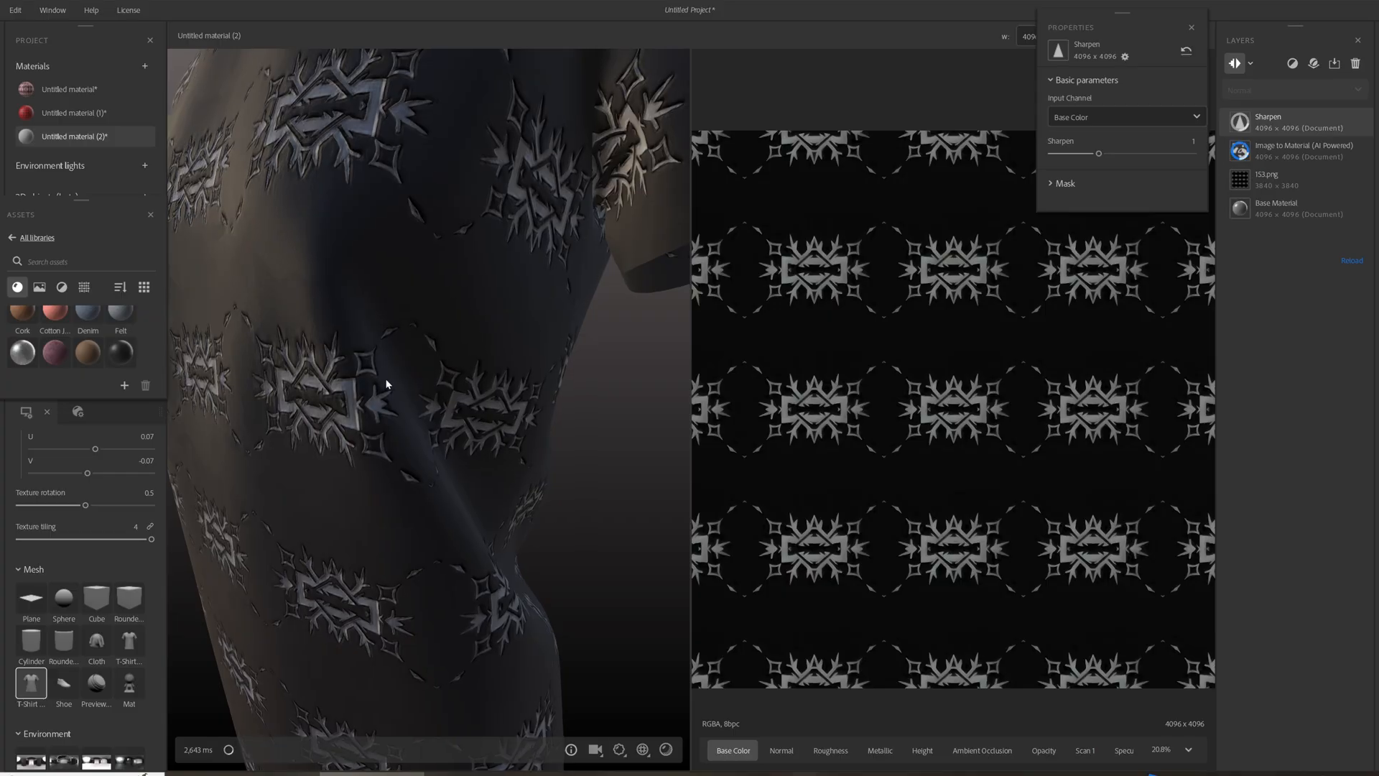
Step: Find the Satin material in the asset library and add it above the Sharpen layer
left_click_drag(386, 384, 591, 376)
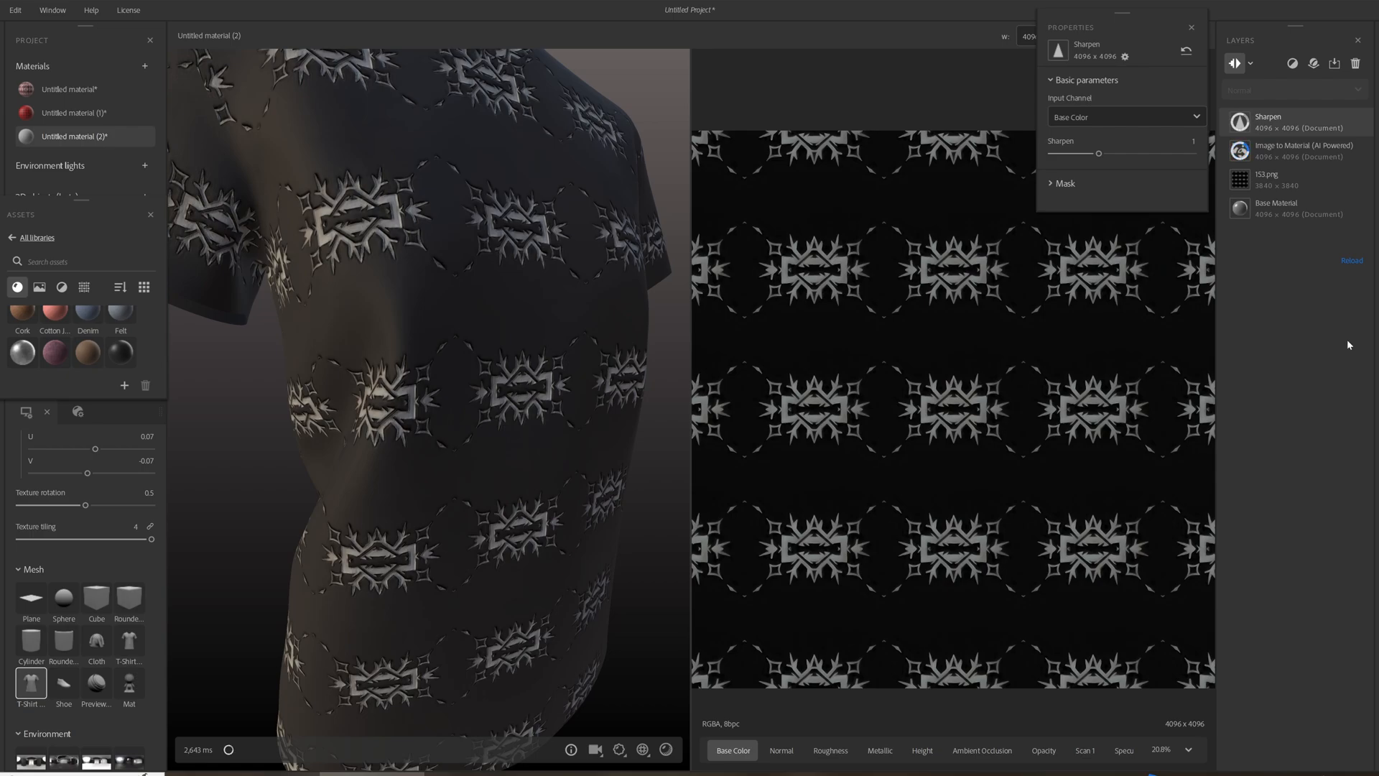
scroll(69, 324, "up", 3)
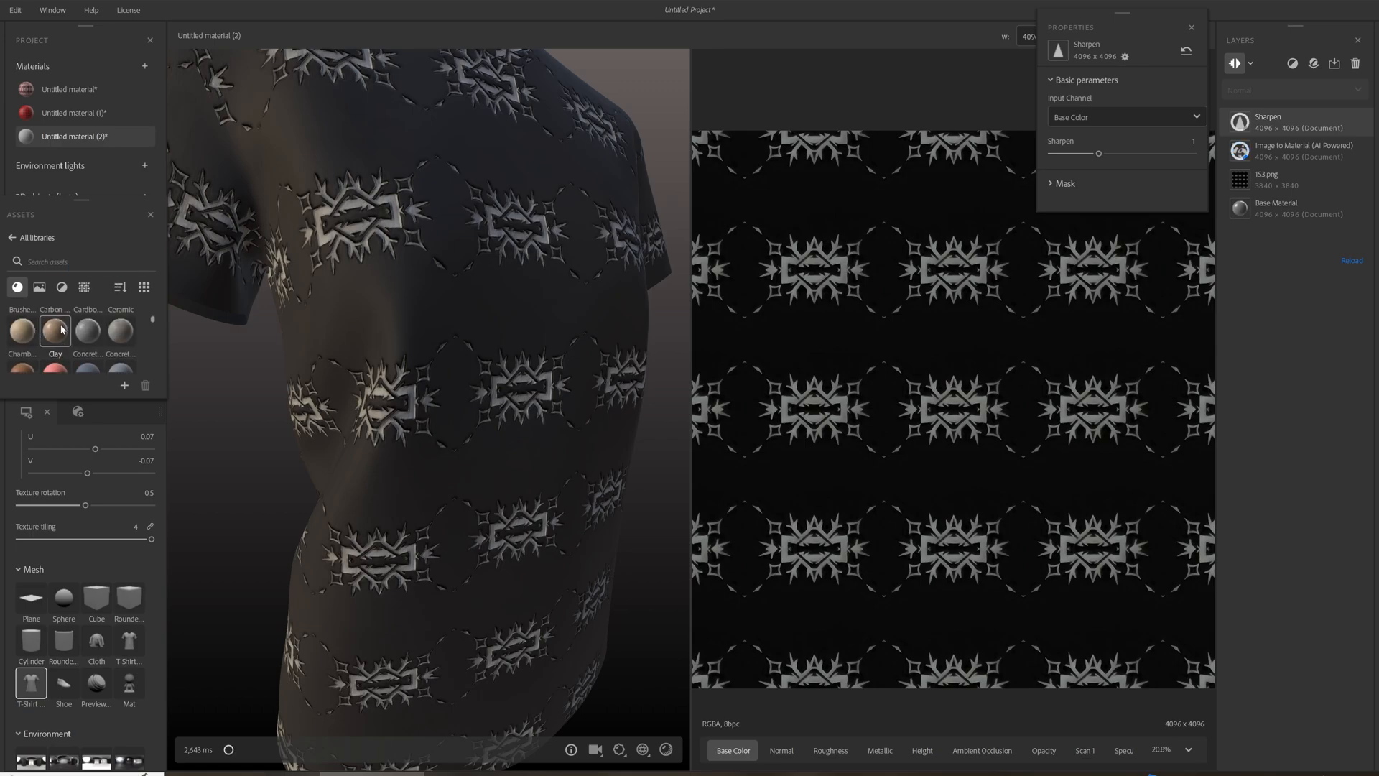
scroll(70, 324, "down", 8)
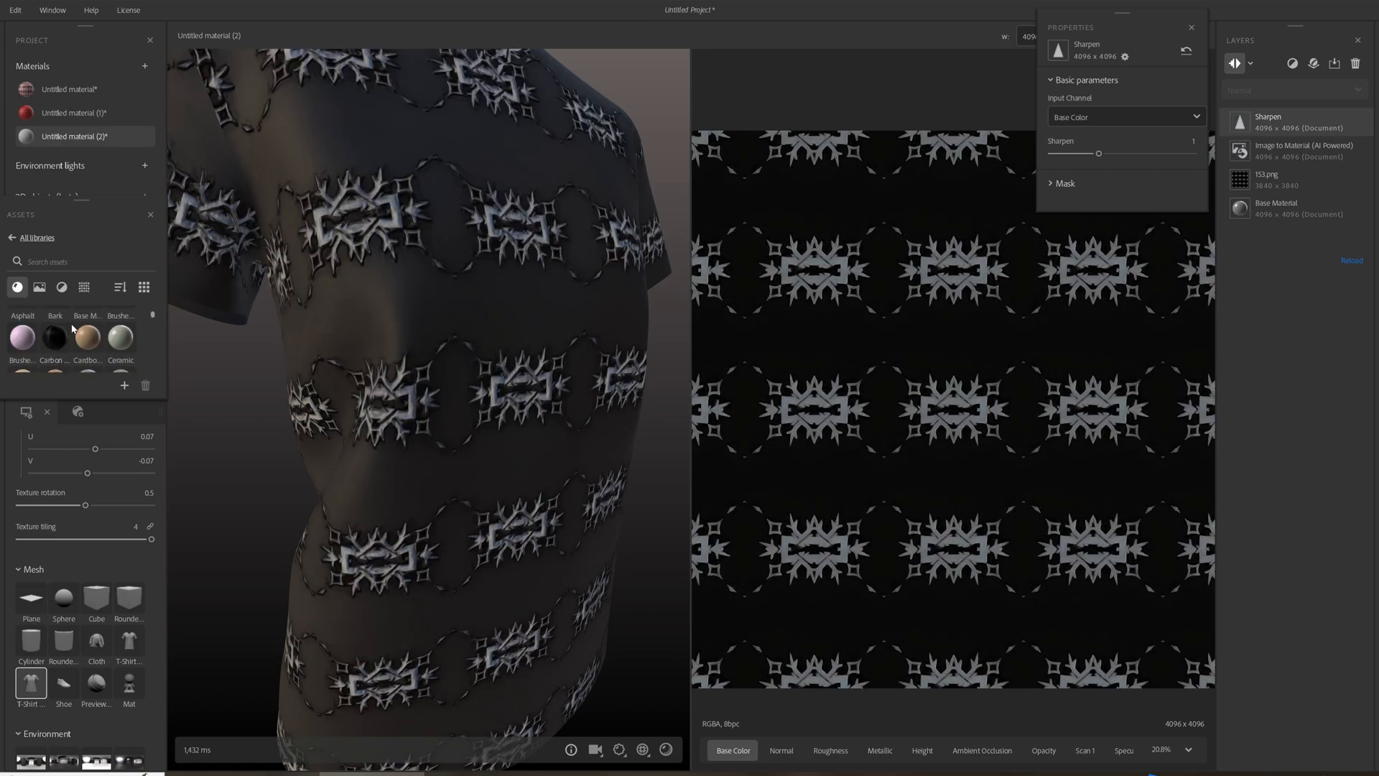
scroll(108, 335, "down", 4)
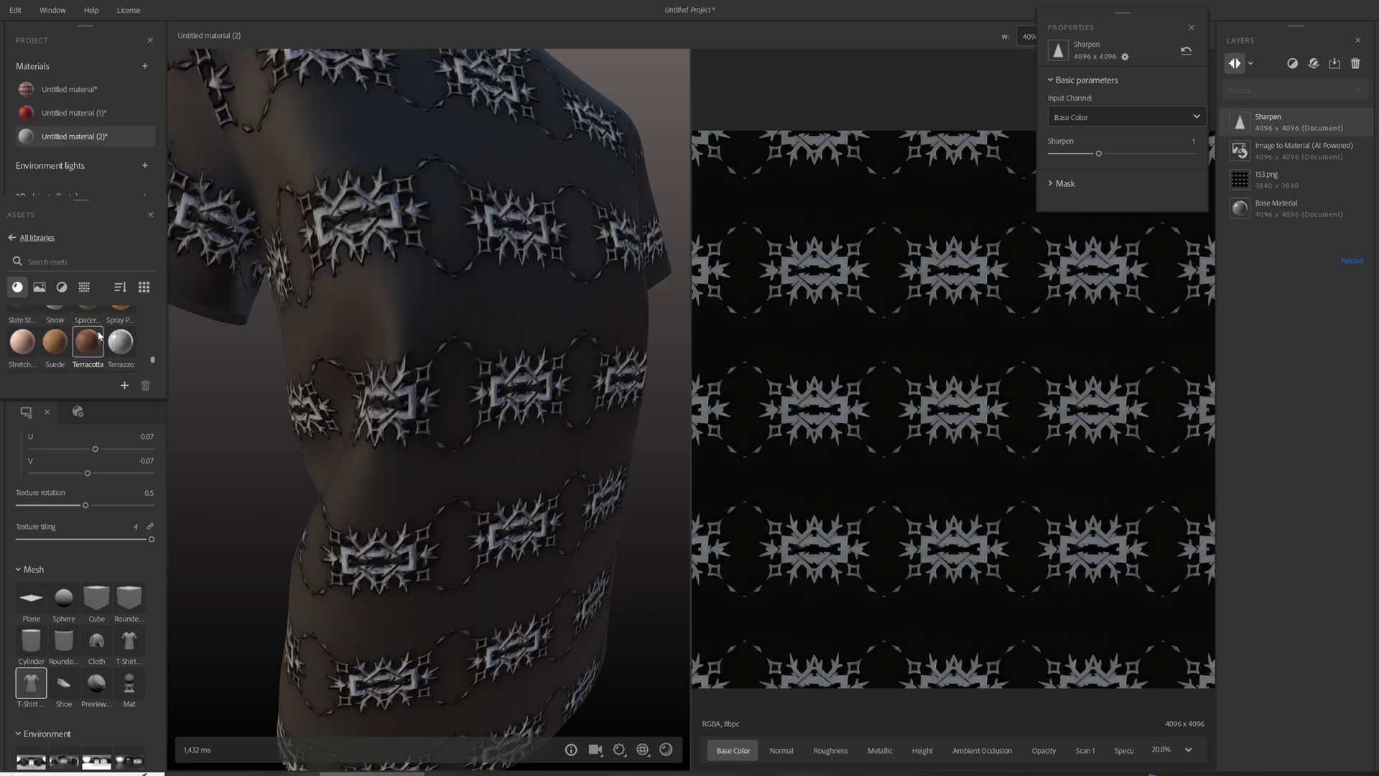
scroll(89, 336, "down", 1)
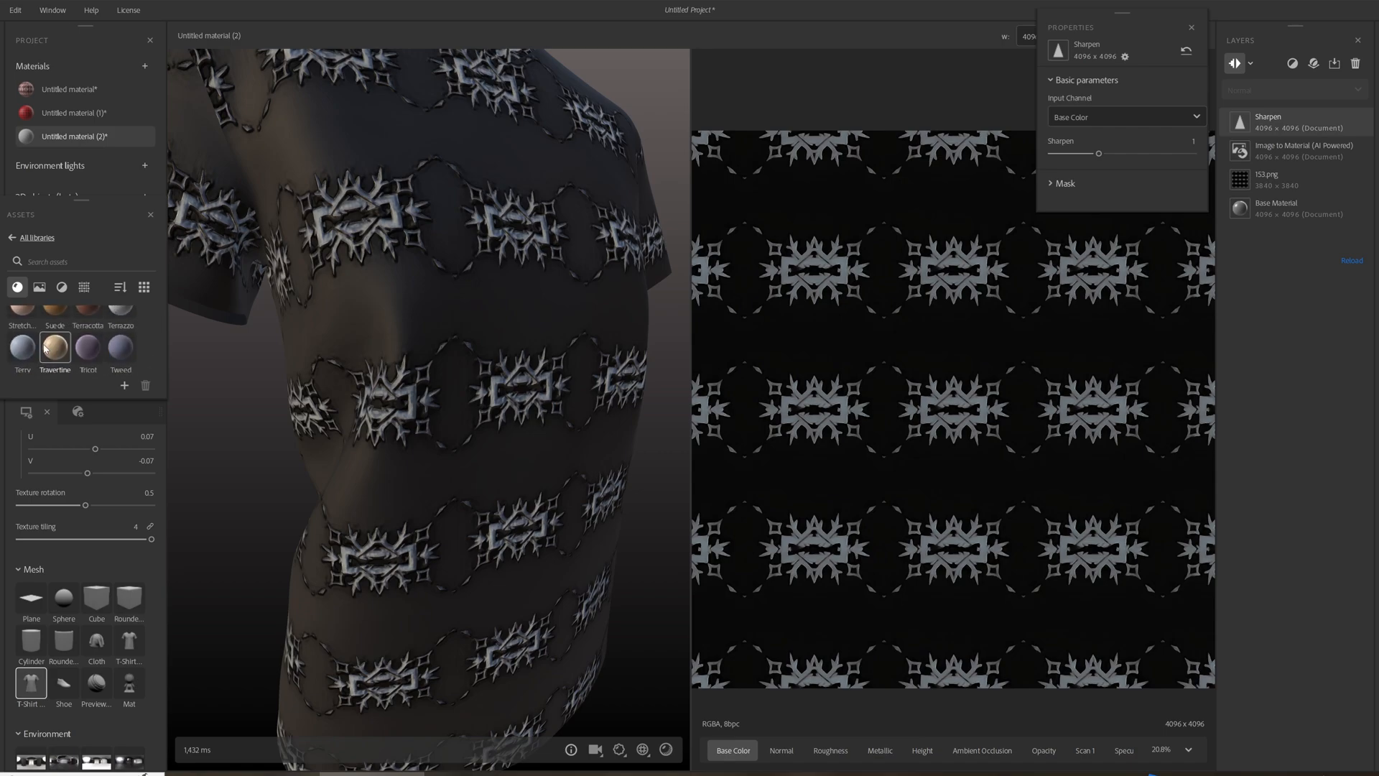
scroll(61, 327, "up", 3)
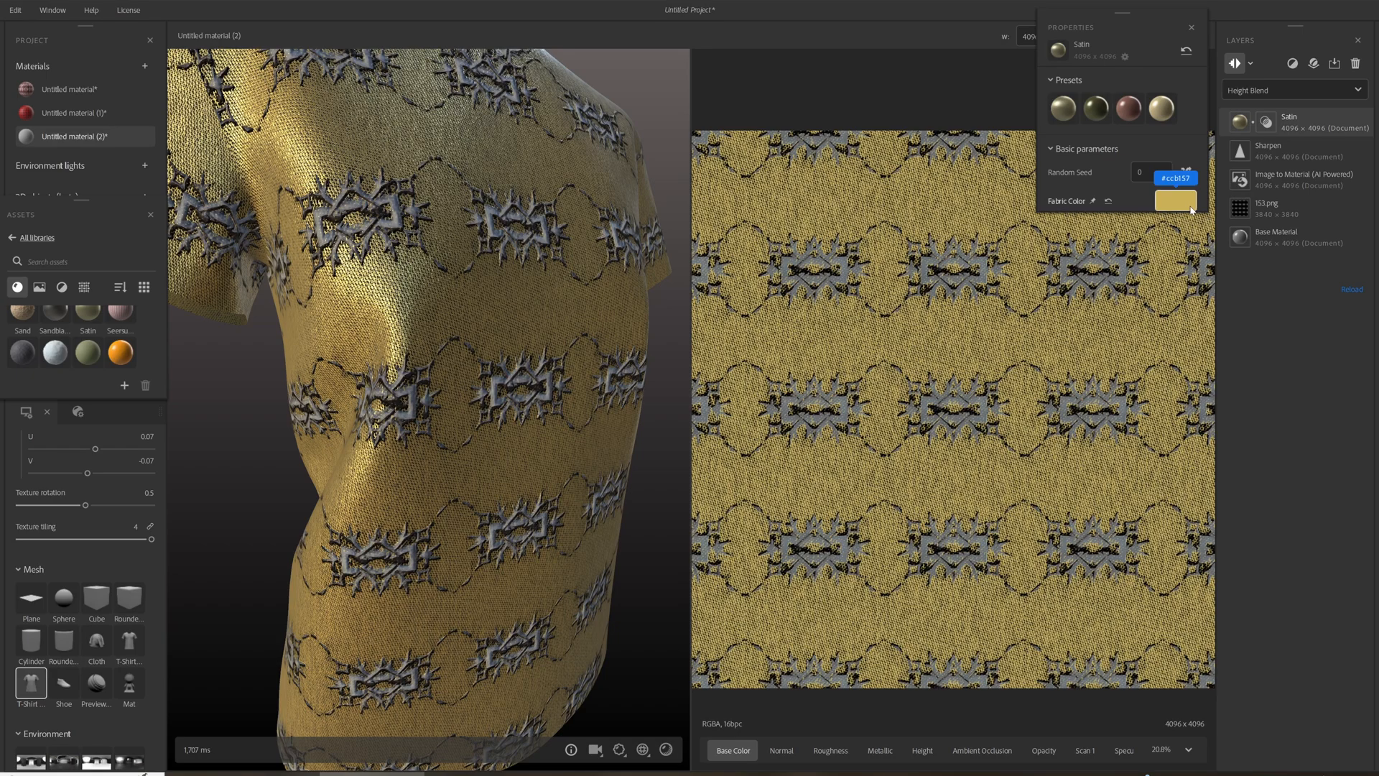
Step: Apply the fourth Satin preset, the light beige one, and set its fabric color to the dark tone #3E3B33
left_click(1158, 196)
left_click(1161, 108)
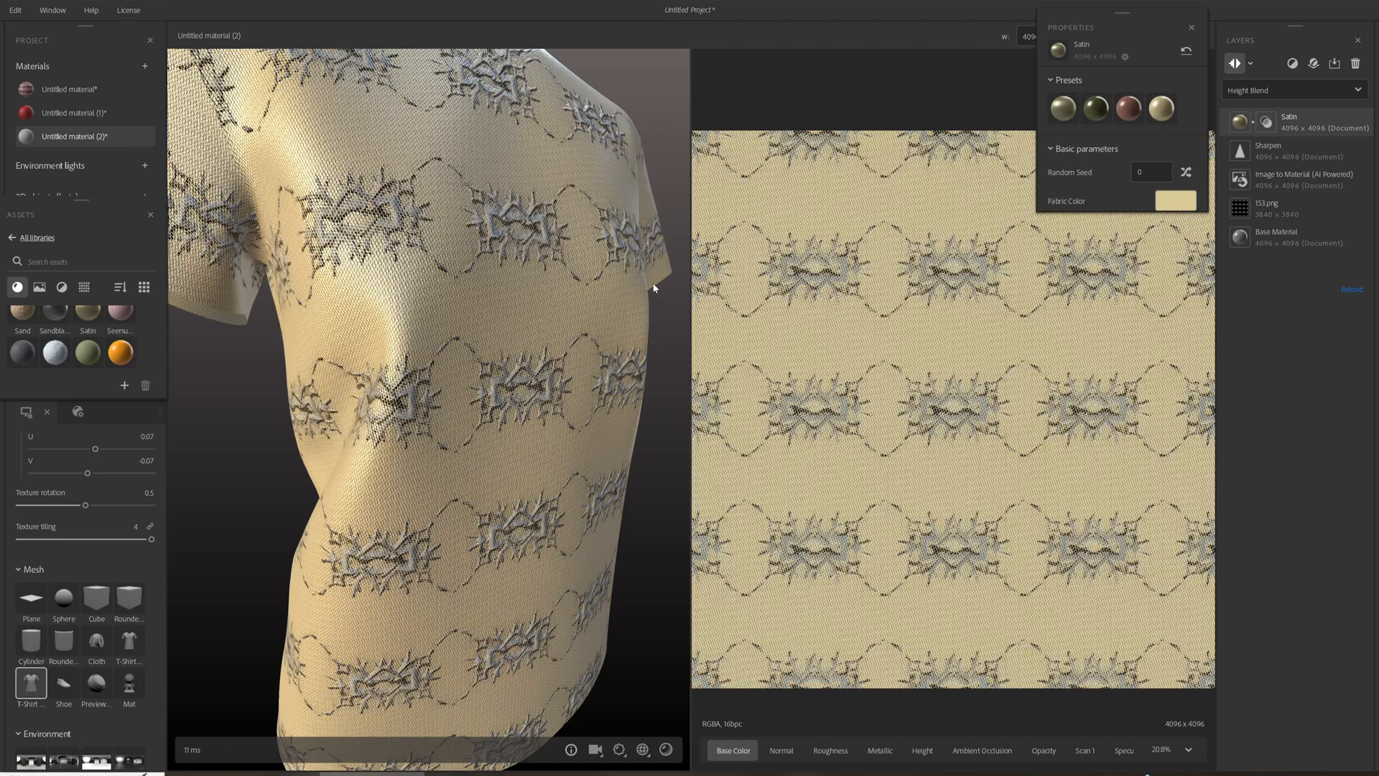
left_click_drag(559, 333, 505, 320)
left_click(1178, 202)
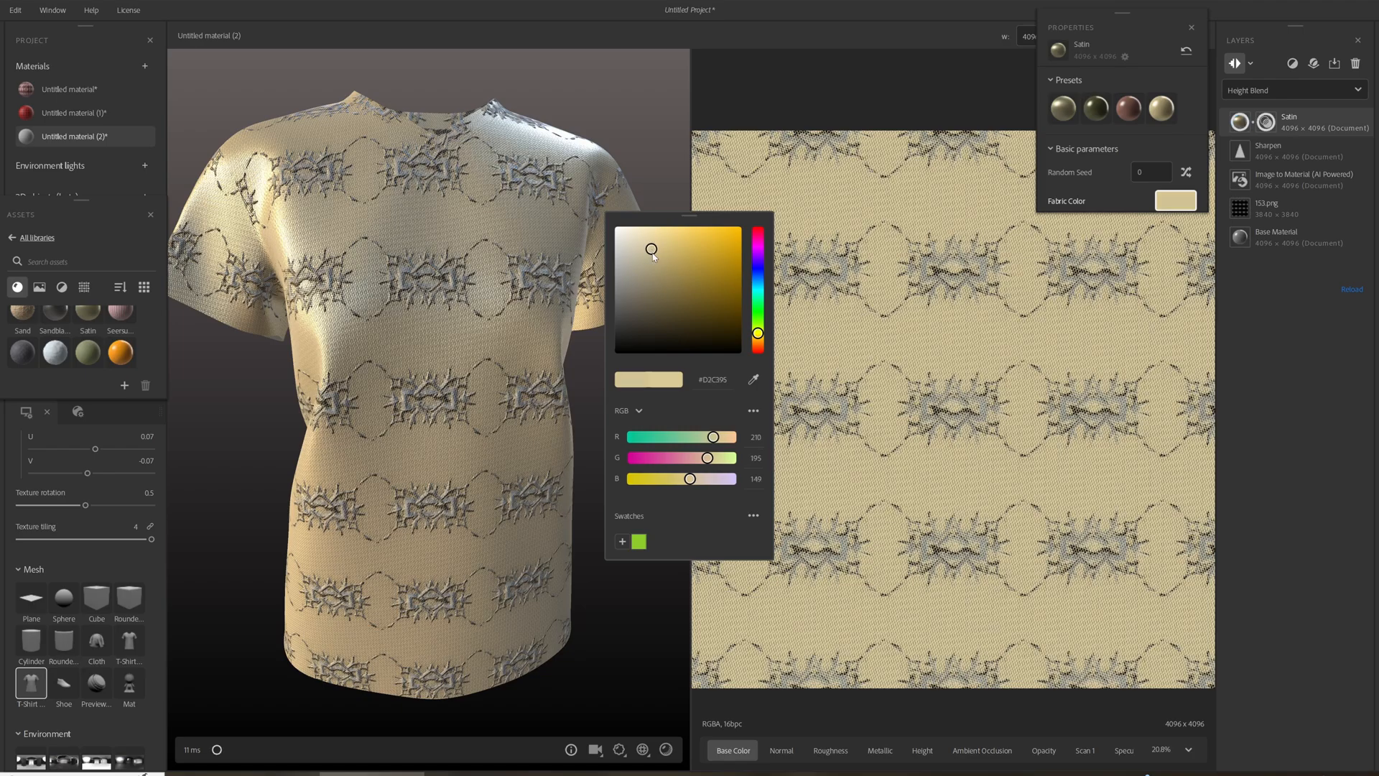
left_click_drag(654, 247, 647, 278)
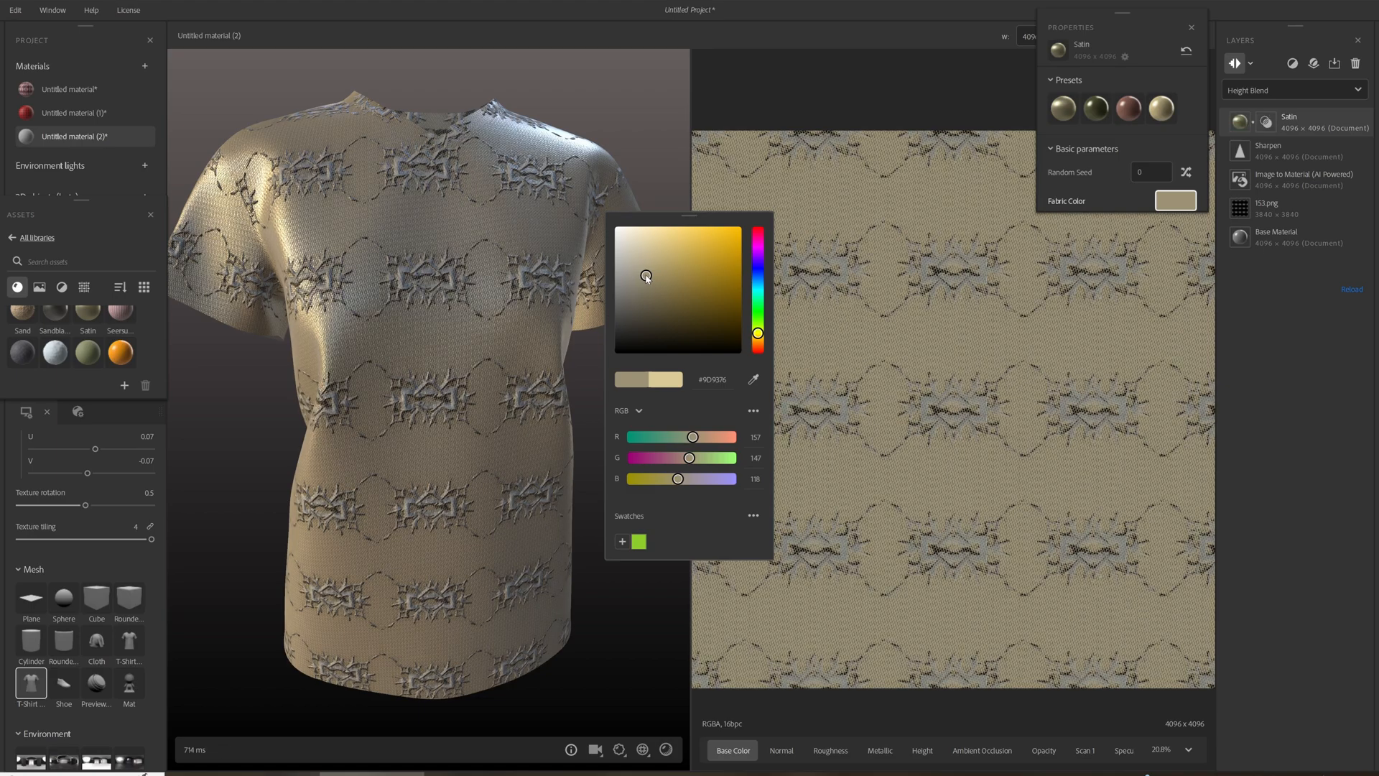
left_click_drag(647, 277, 639, 322)
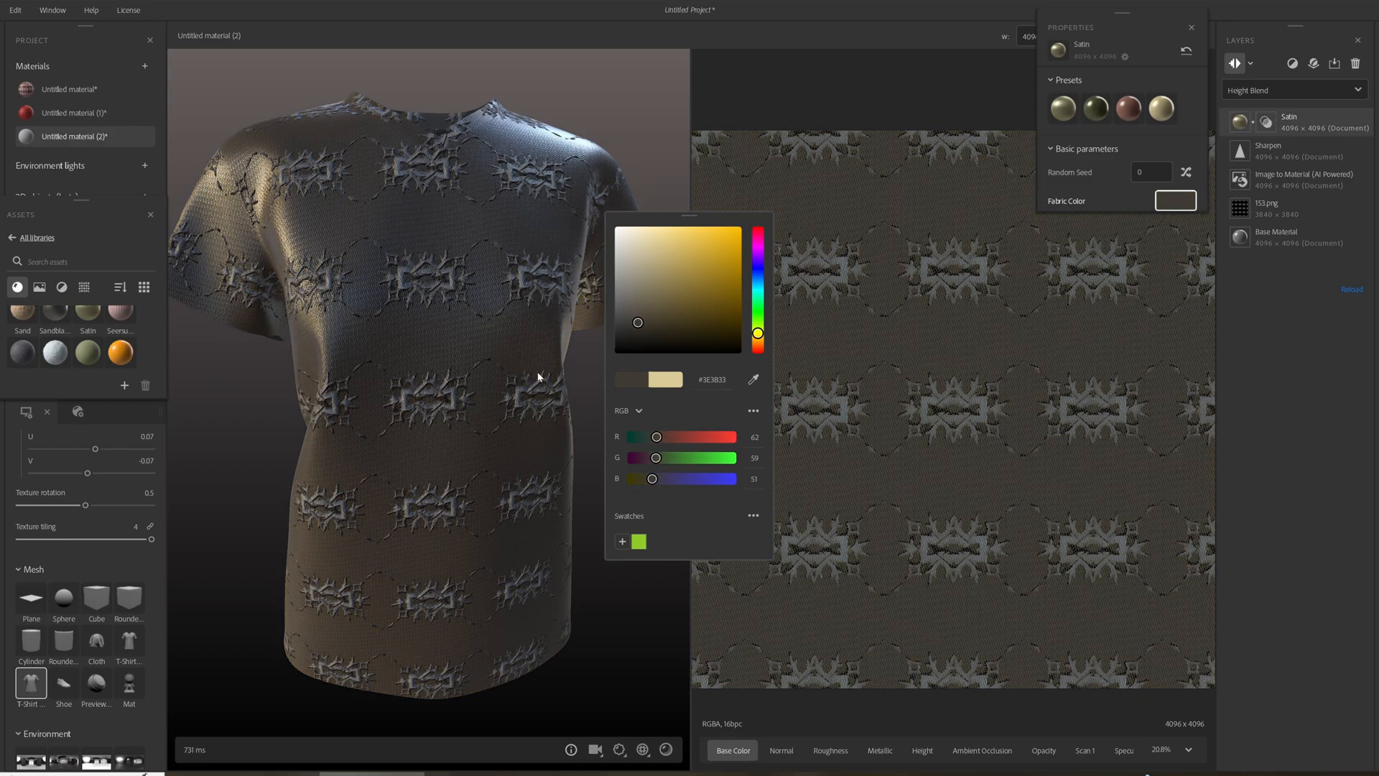
left_click(523, 381)
mouse_move(523, 382)
left_mouse_down()
mouse_move(637, 388)
mouse_move(649, 373)
mouse_move(517, 394)
mouse_move(530, 373)
left_mouse_up()
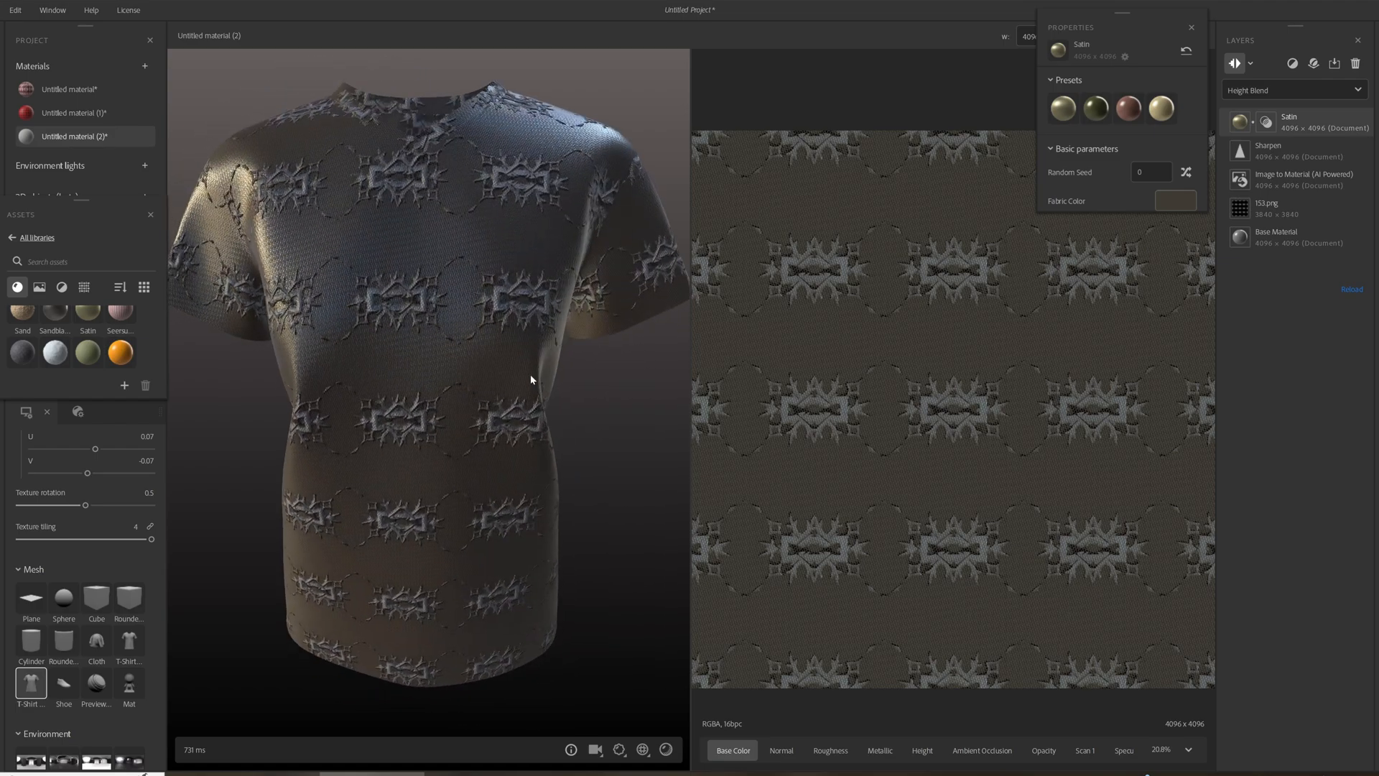
Step: Add a Color Variation filter above the Satin layer and set its color count to 4
left_click(1292, 64)
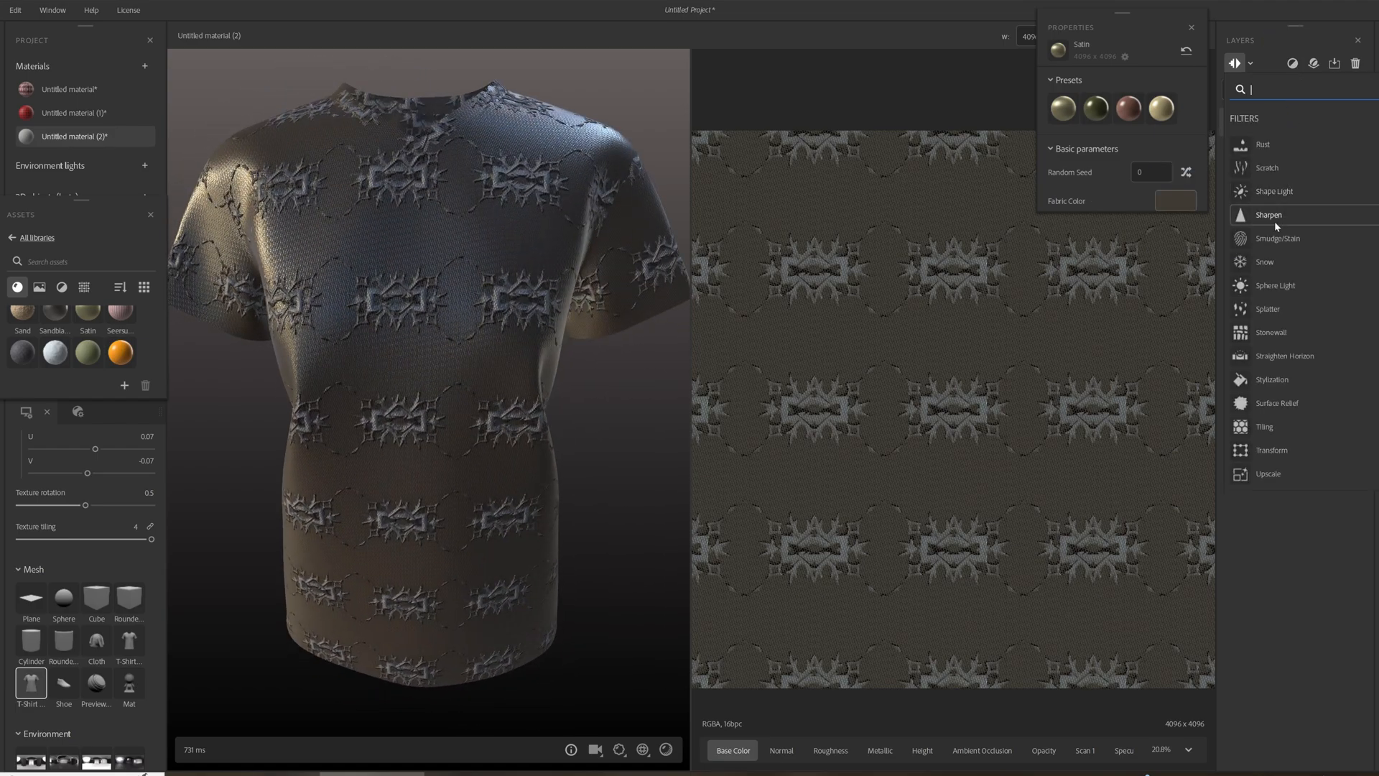
scroll(1282, 345, "down", 3)
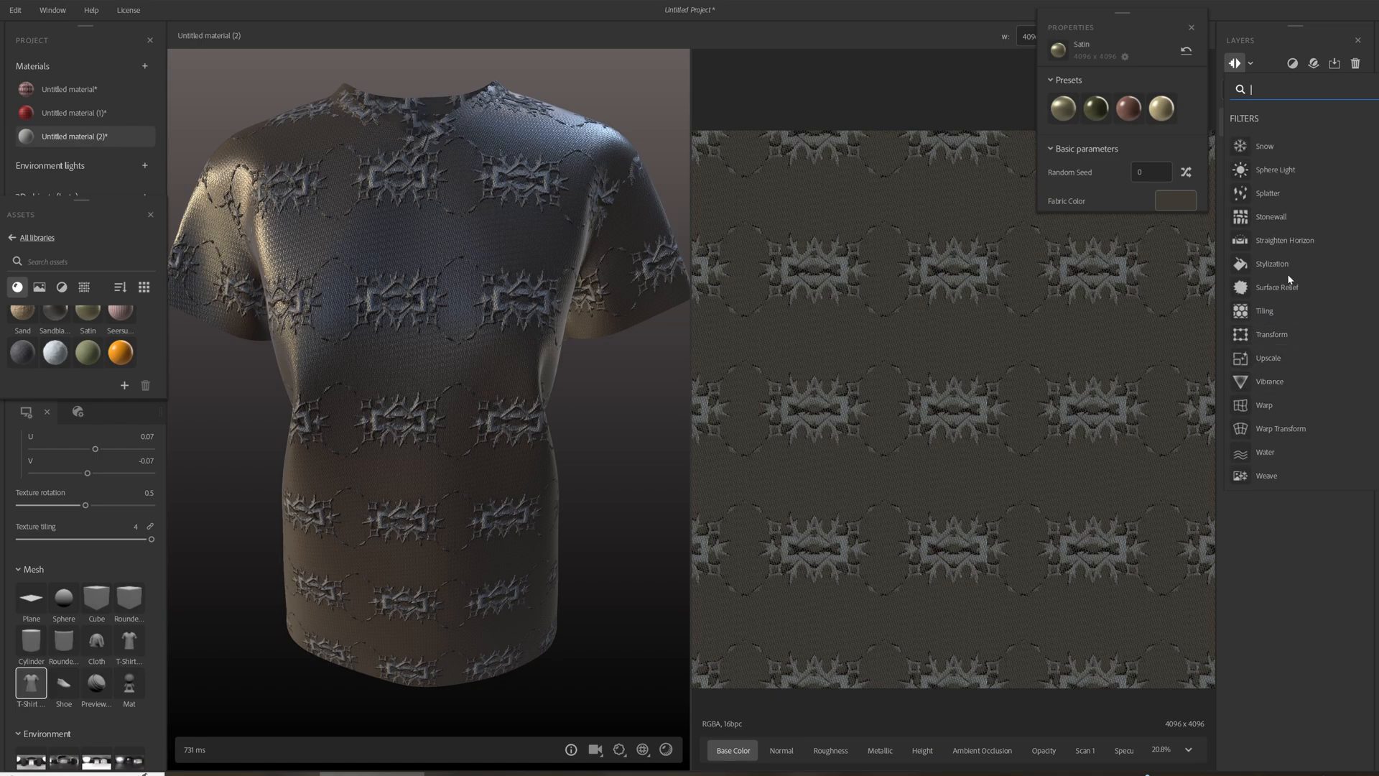
scroll(1287, 273, "up", 10)
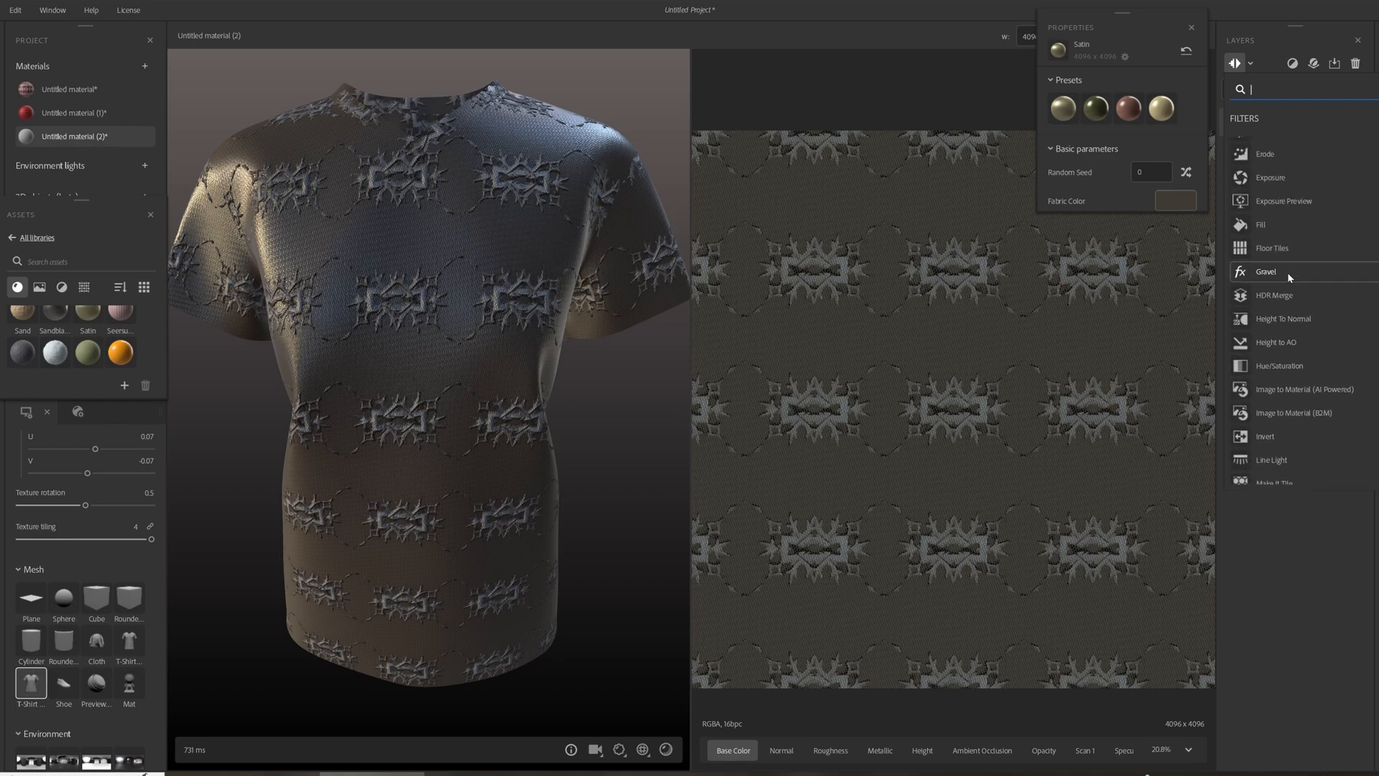
scroll(1287, 273, "up", 5)
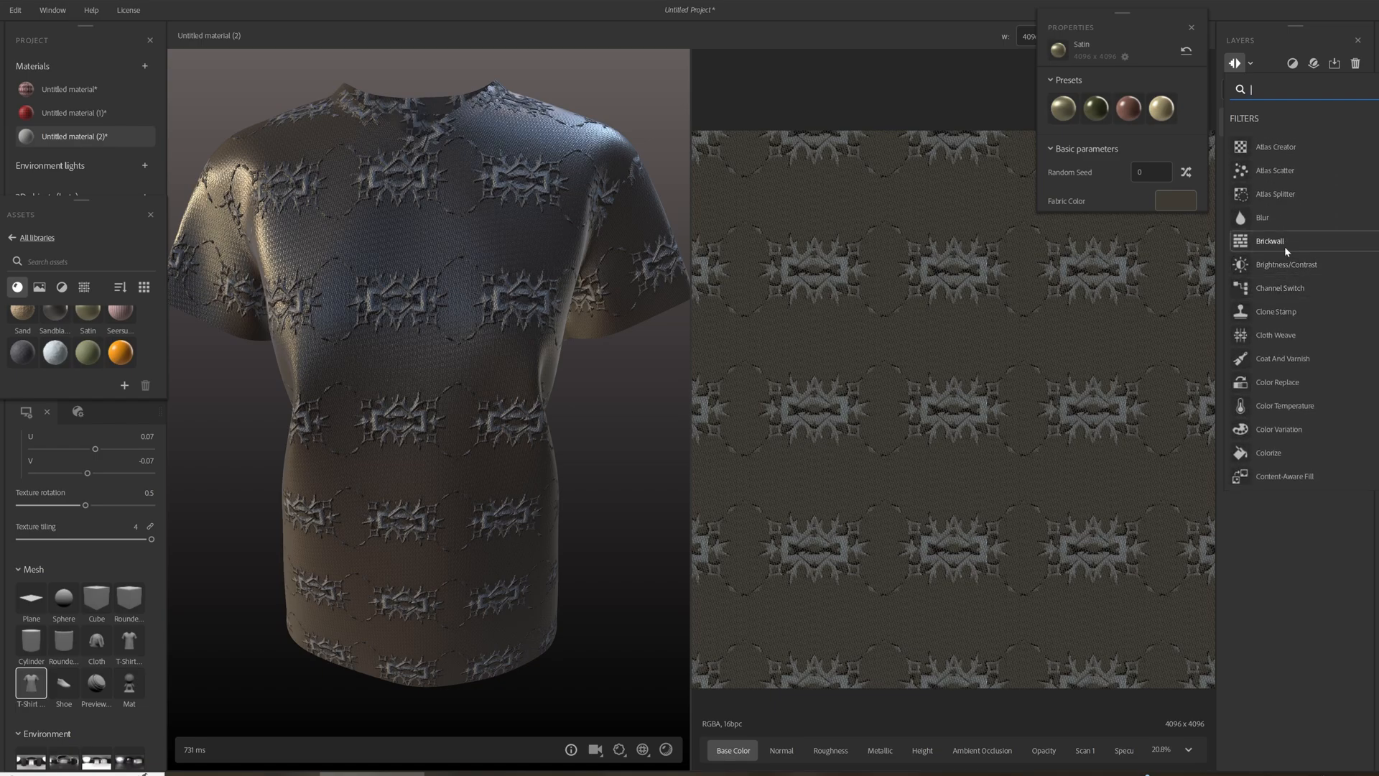
left_click(1279, 429)
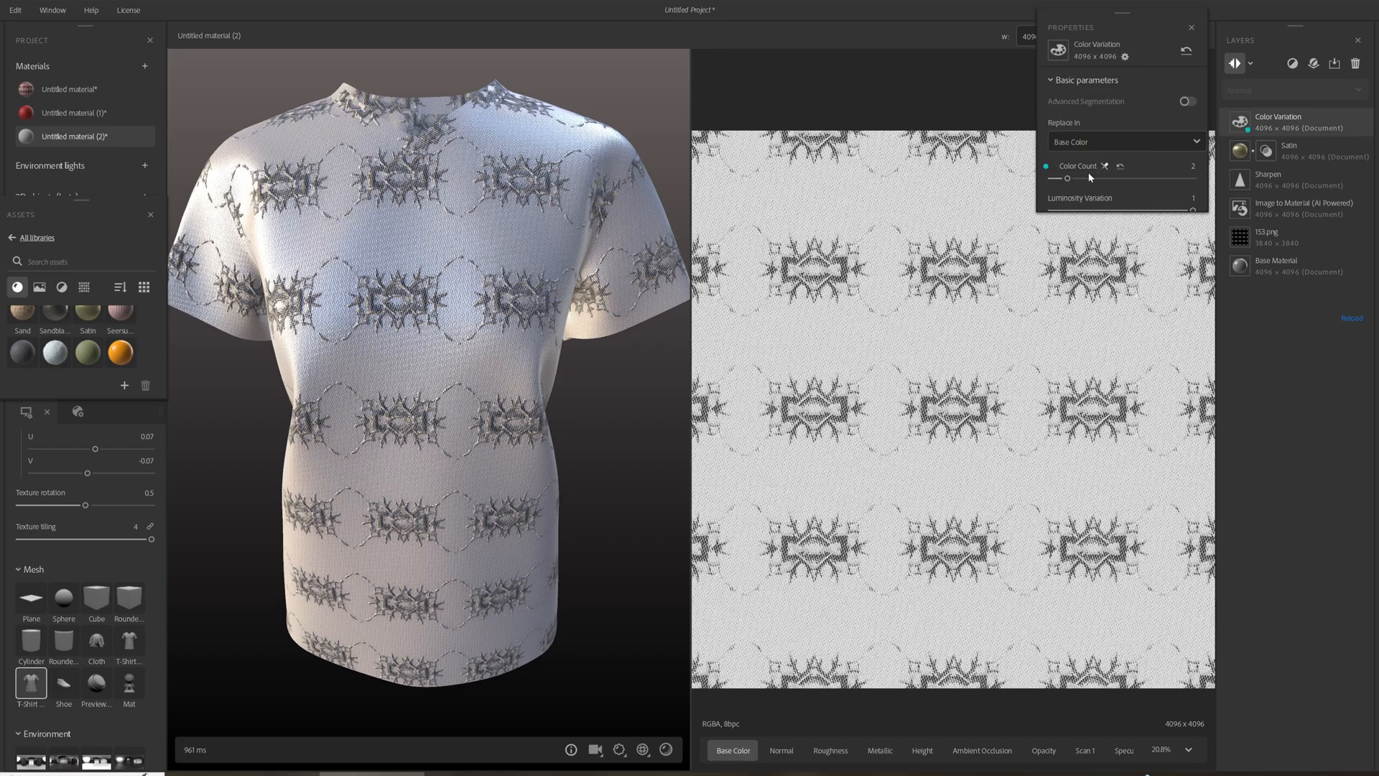
left_click_drag(1068, 179, 1097, 180)
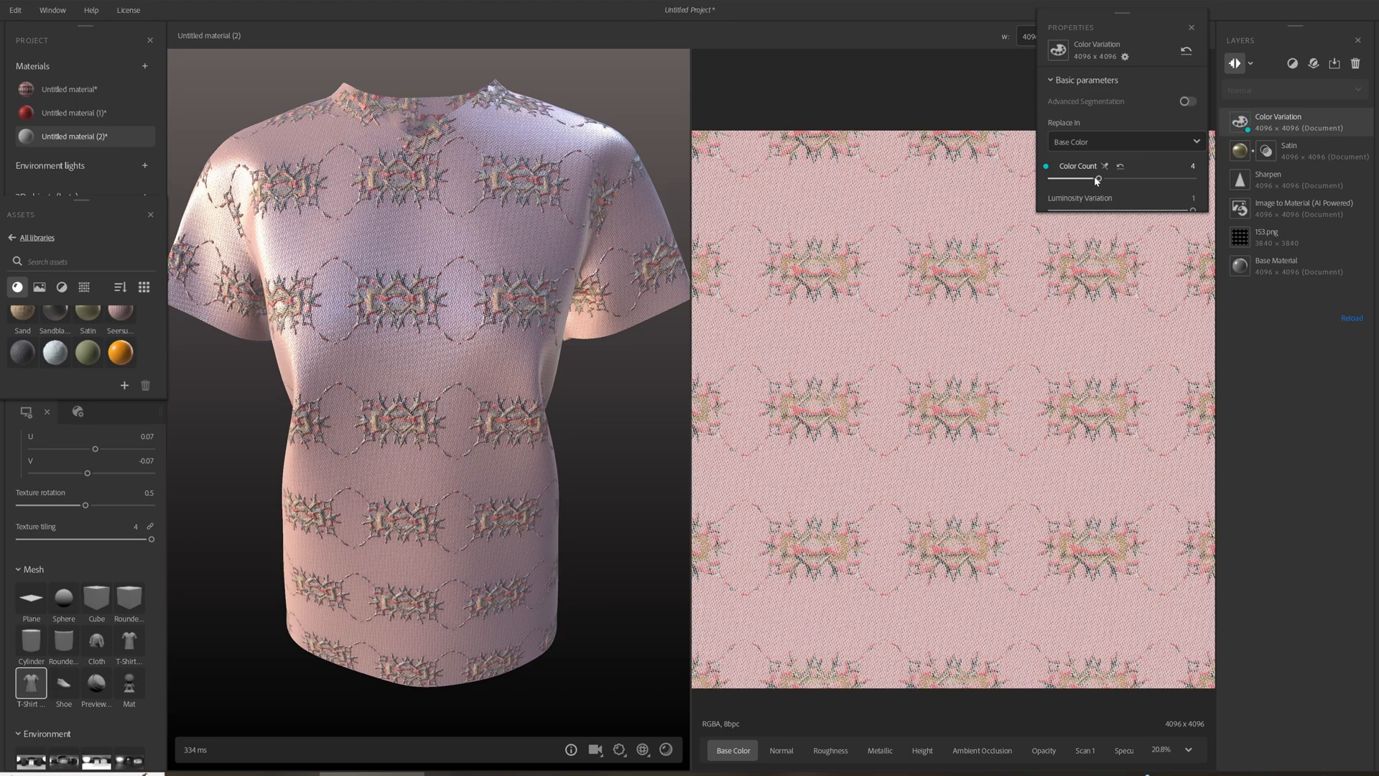
scroll(403, 333, "up", 5)
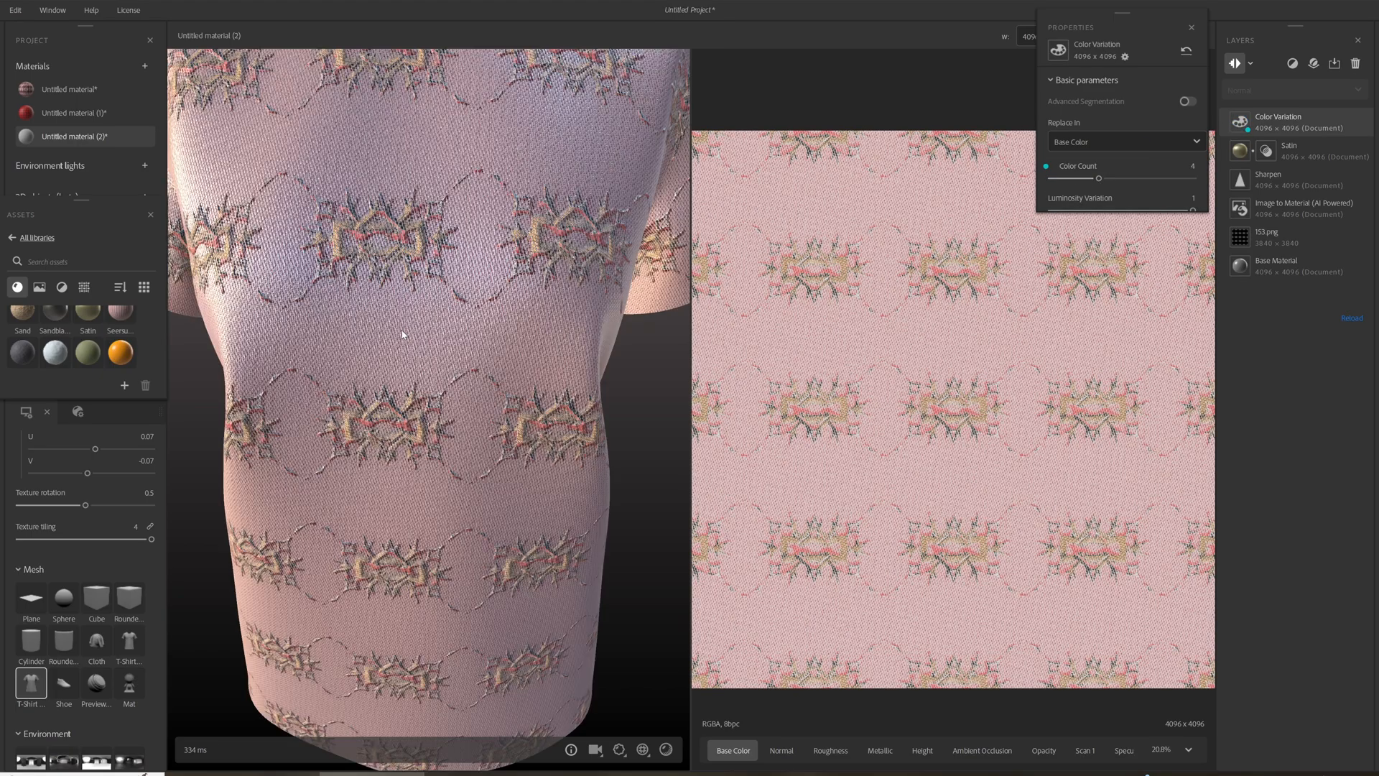
scroll(462, 327, "down", 3)
left_click_drag(470, 320, 563, 318)
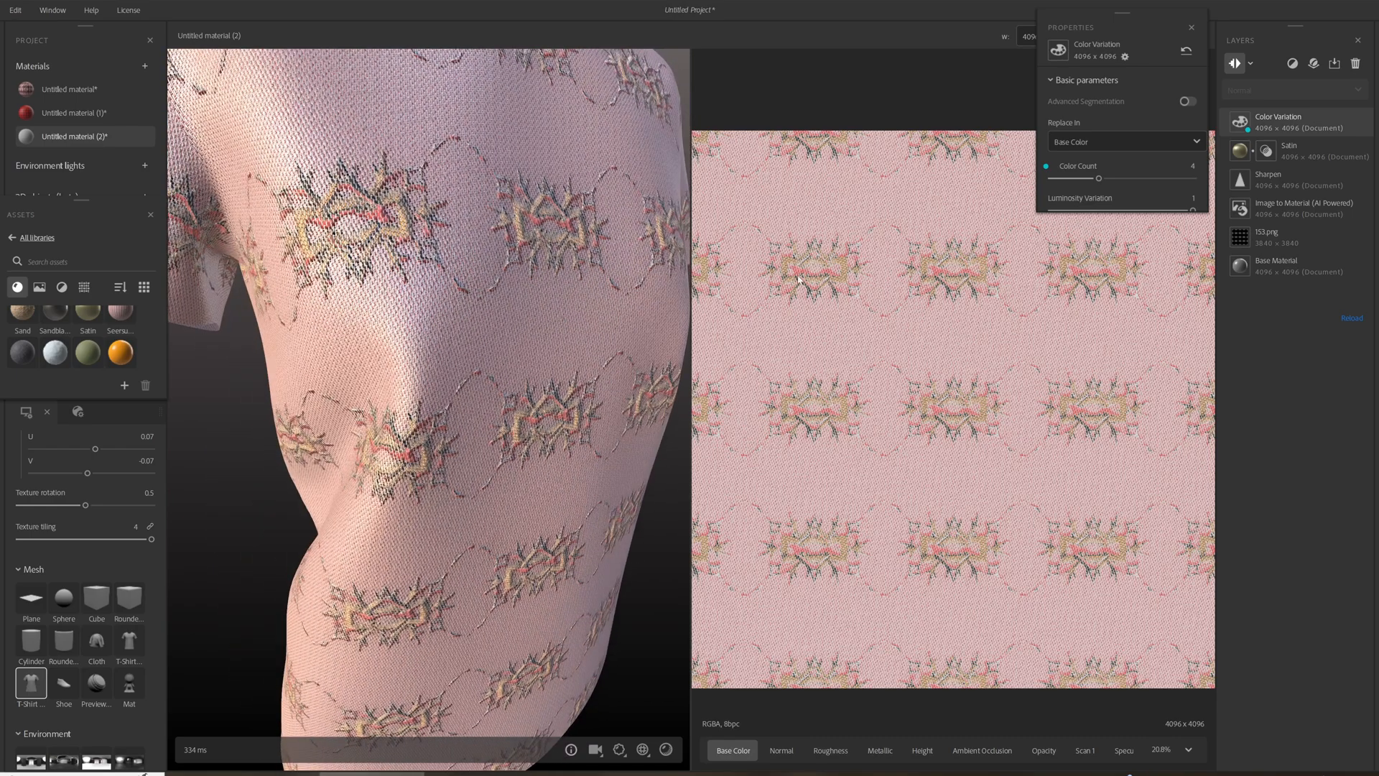
Step: Set the Satin layer's Fabric Metallic to 0.26
left_click(1246, 154)
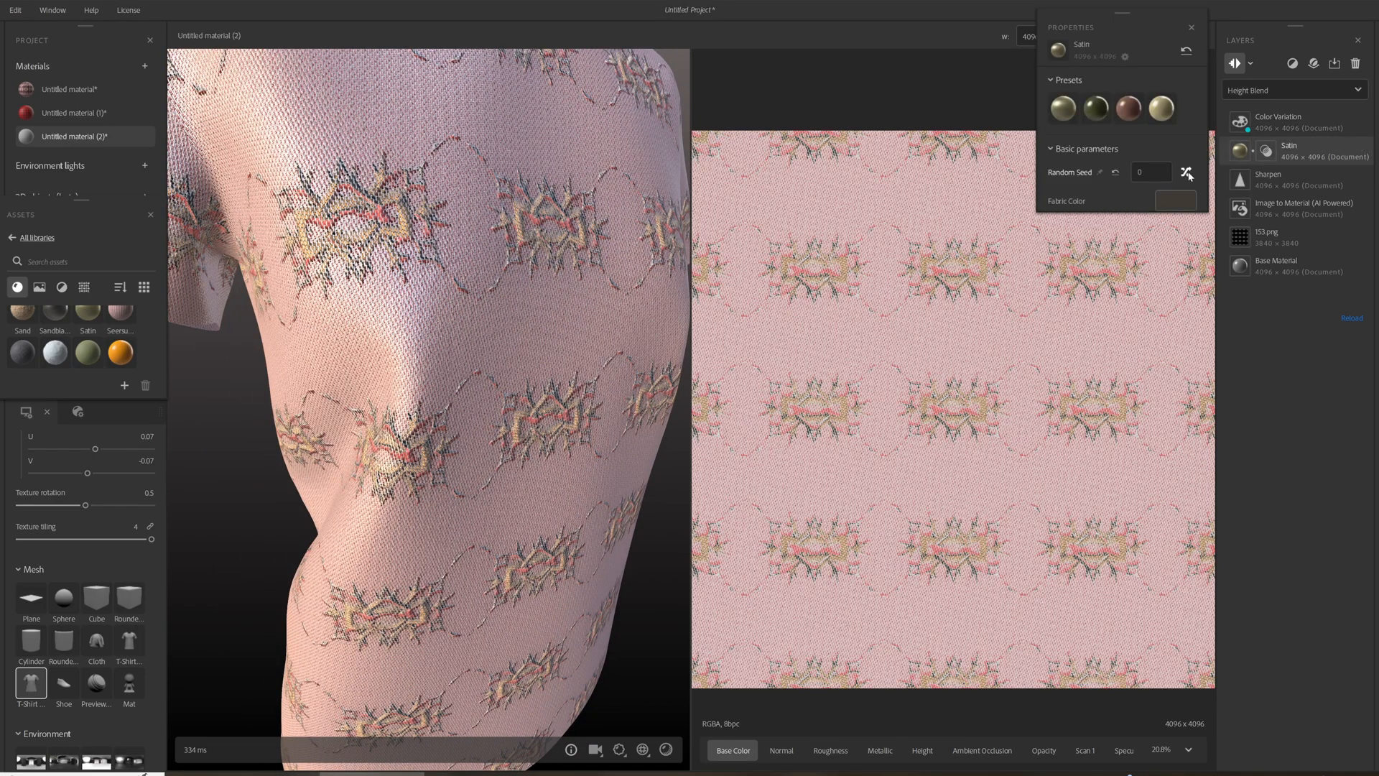
scroll(1149, 171, "down", 3)
scroll(1148, 173, "down", 2)
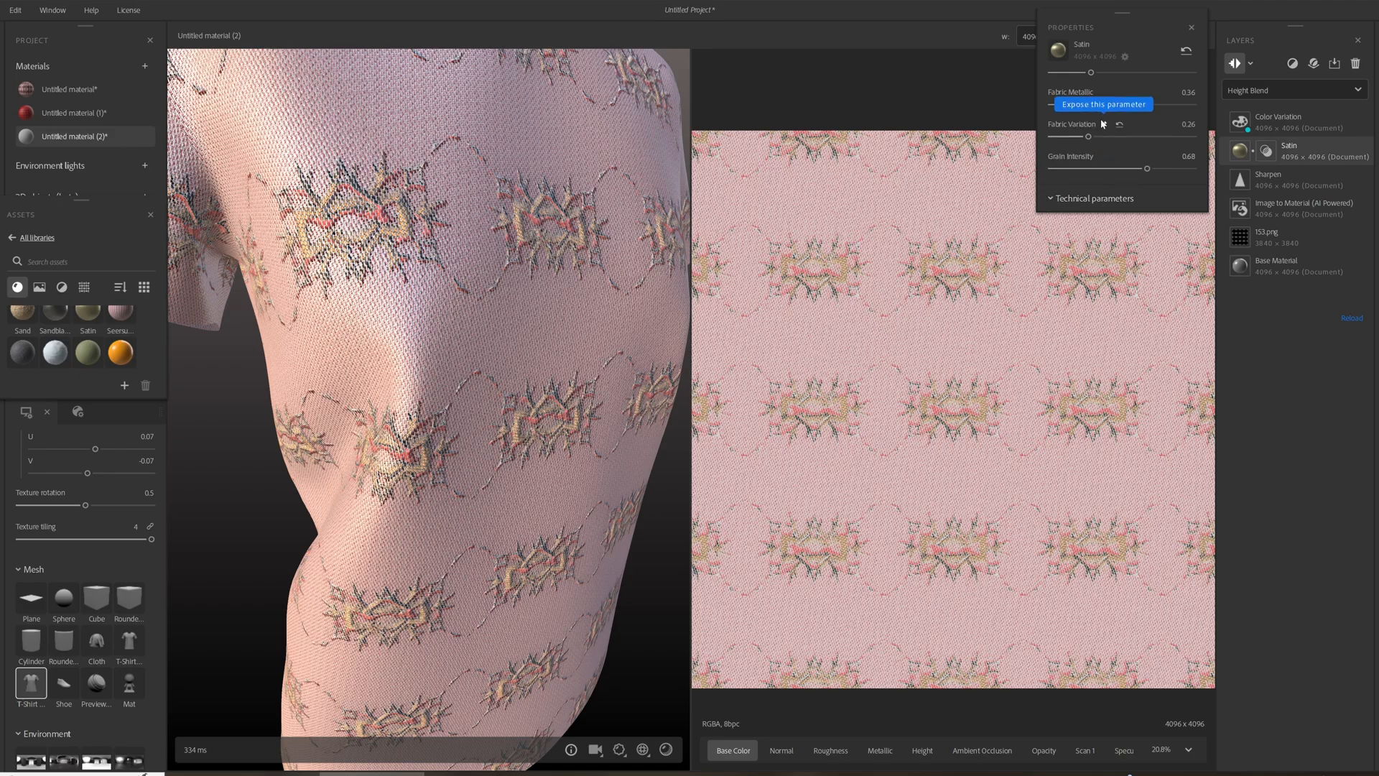
left_click_drag(1102, 105, 1091, 106)
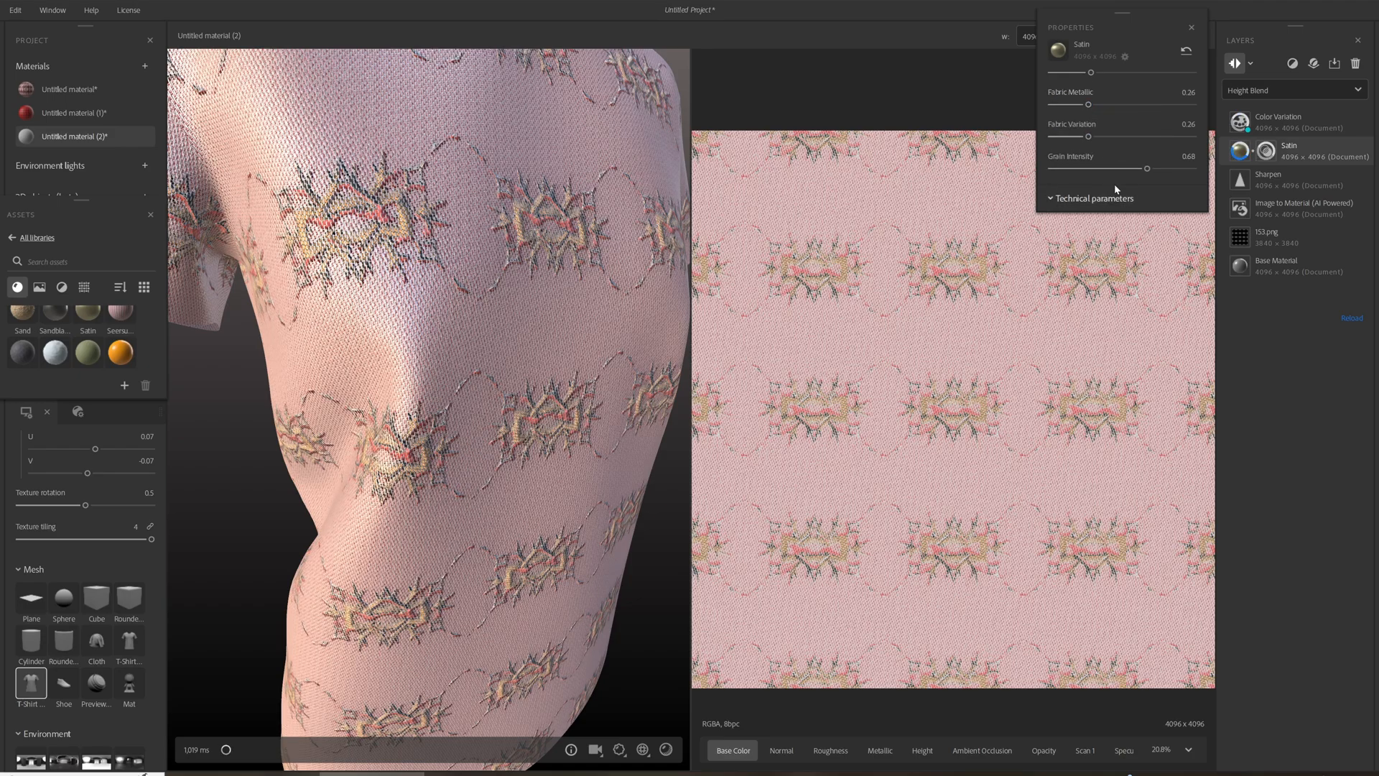
Step: Lower the Satin layer's Height Position to 0.42 and inspect the raised pattern on the shirt
scroll(1102, 165, "down", 3)
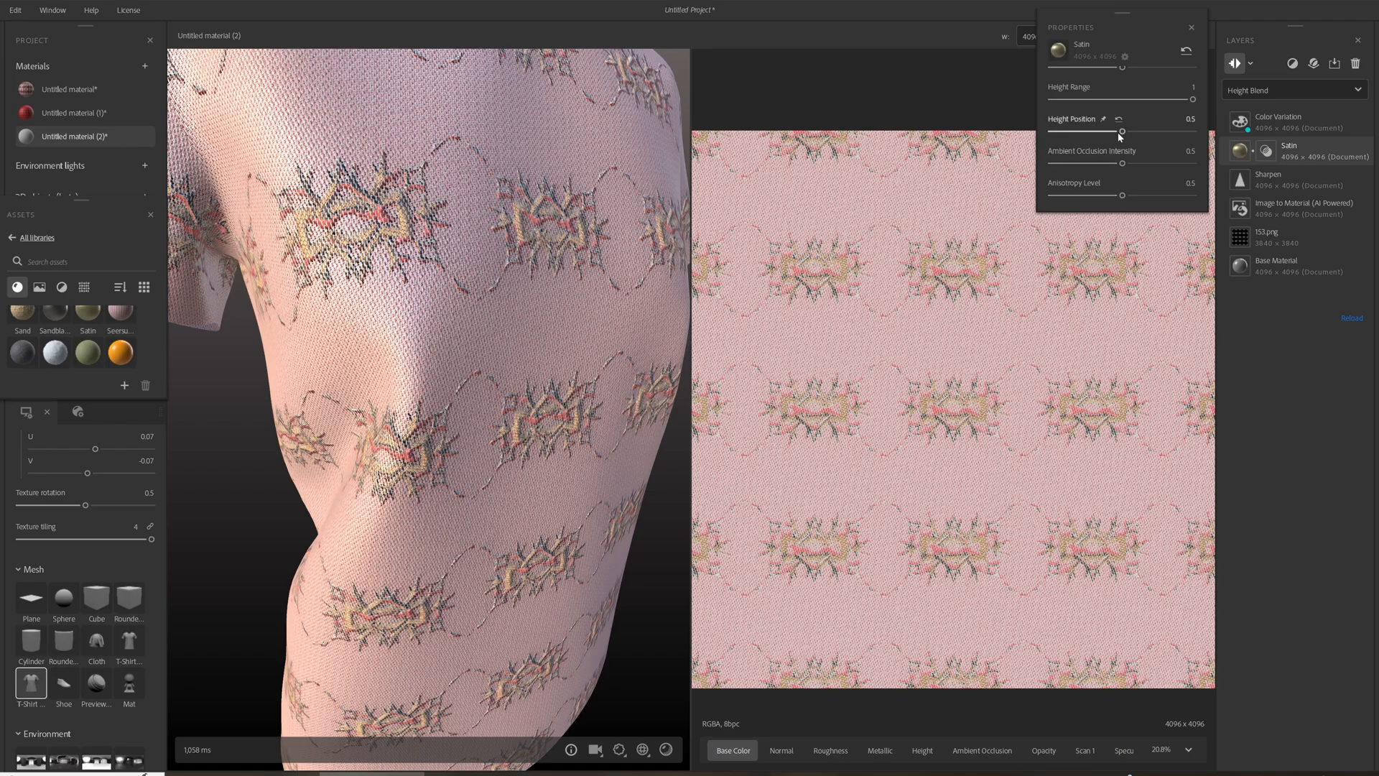
left_click_drag(1119, 135, 1113, 137)
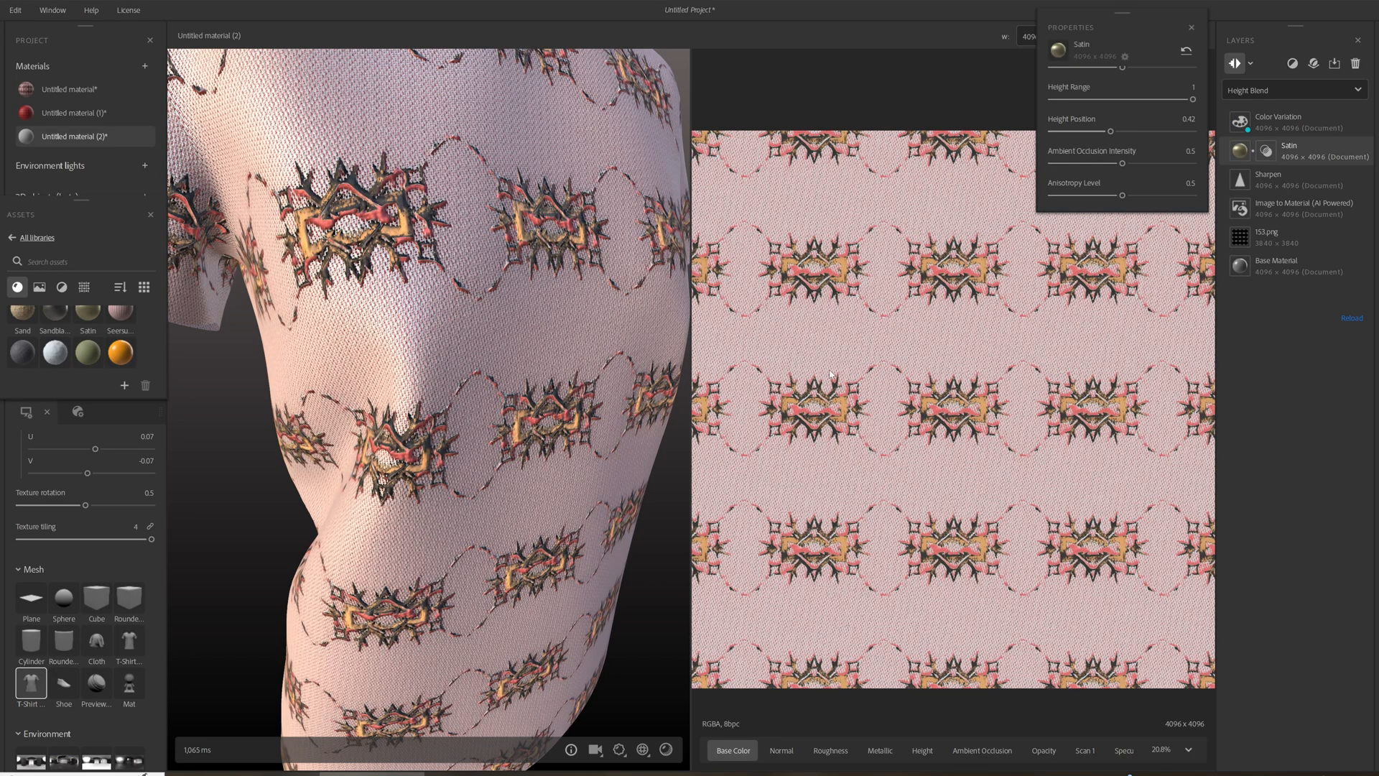
left_click_drag(665, 386, 415, 408)
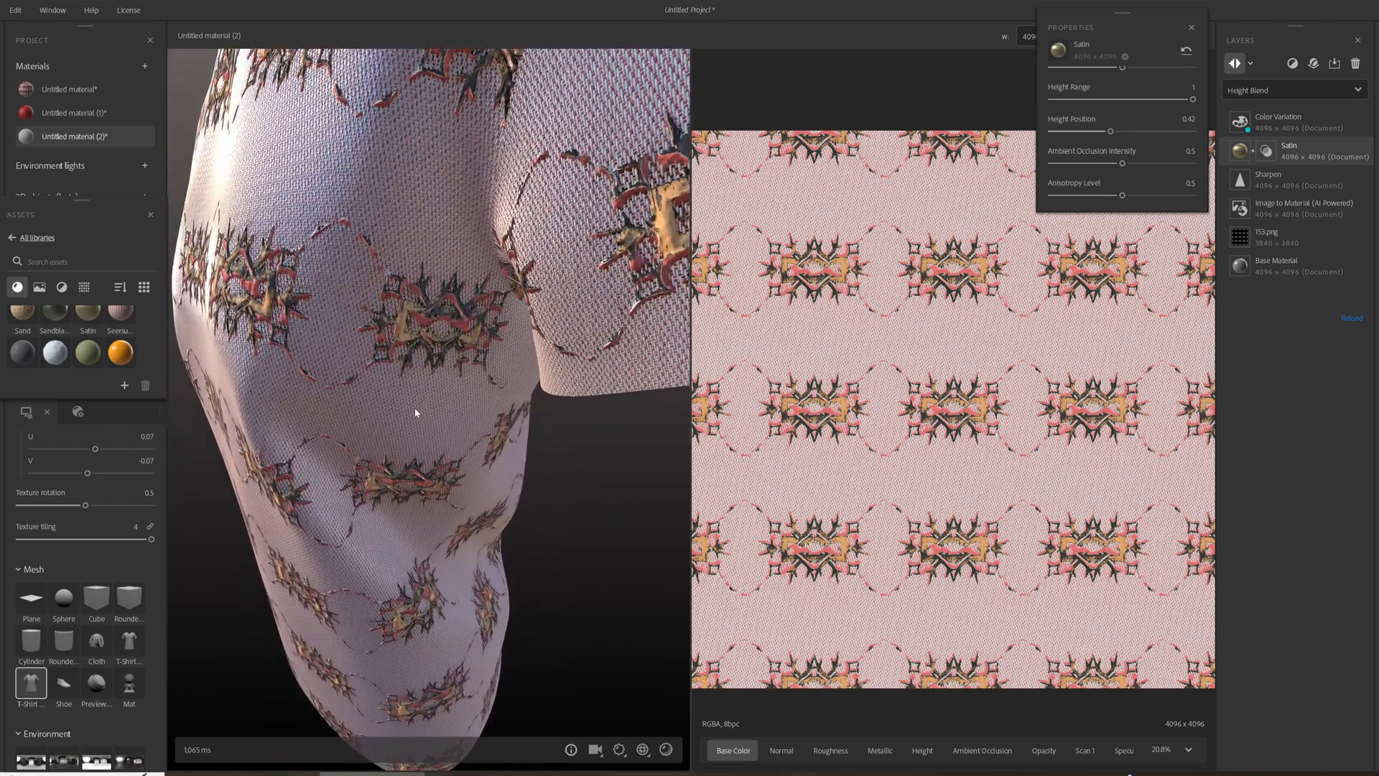
scroll(422, 381, "down", 3)
scroll(423, 375, "up", 5)
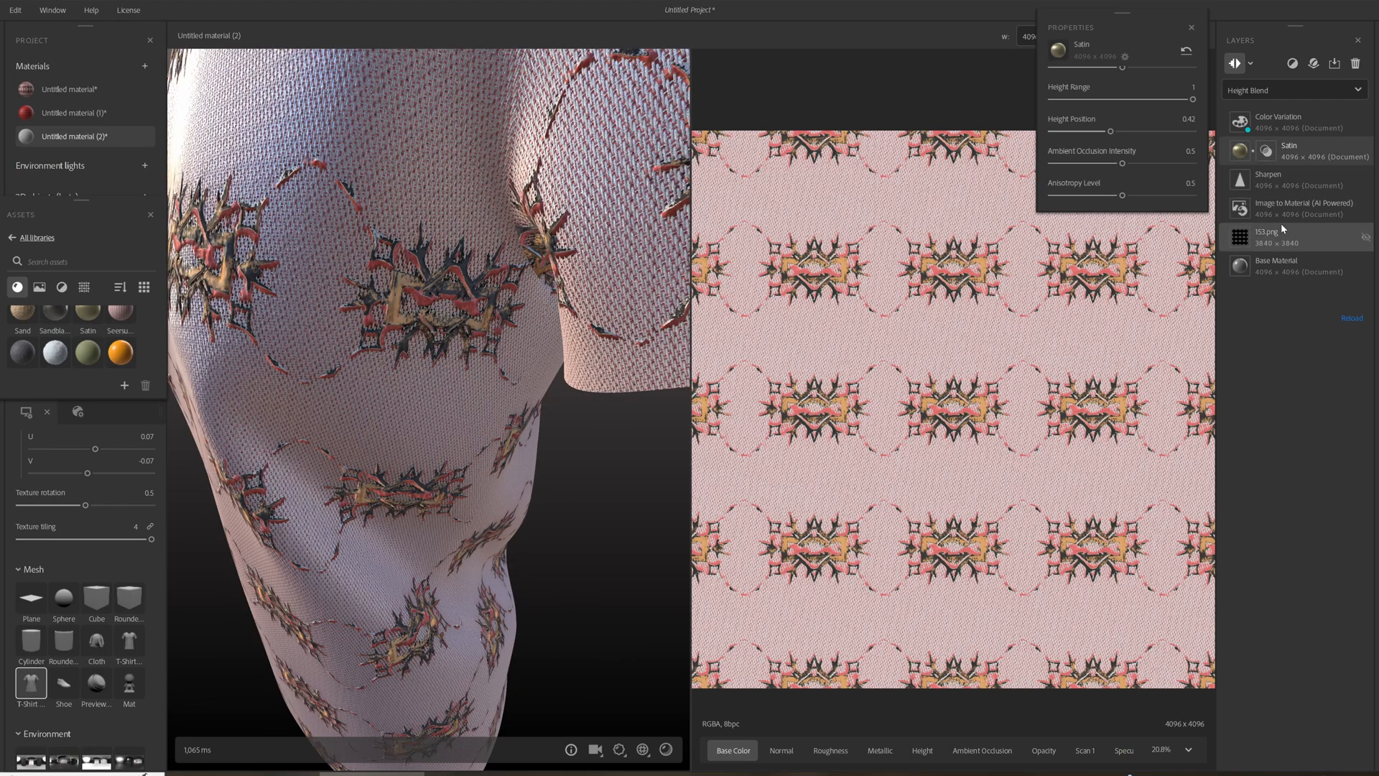
left_click_drag(523, 381, 597, 360)
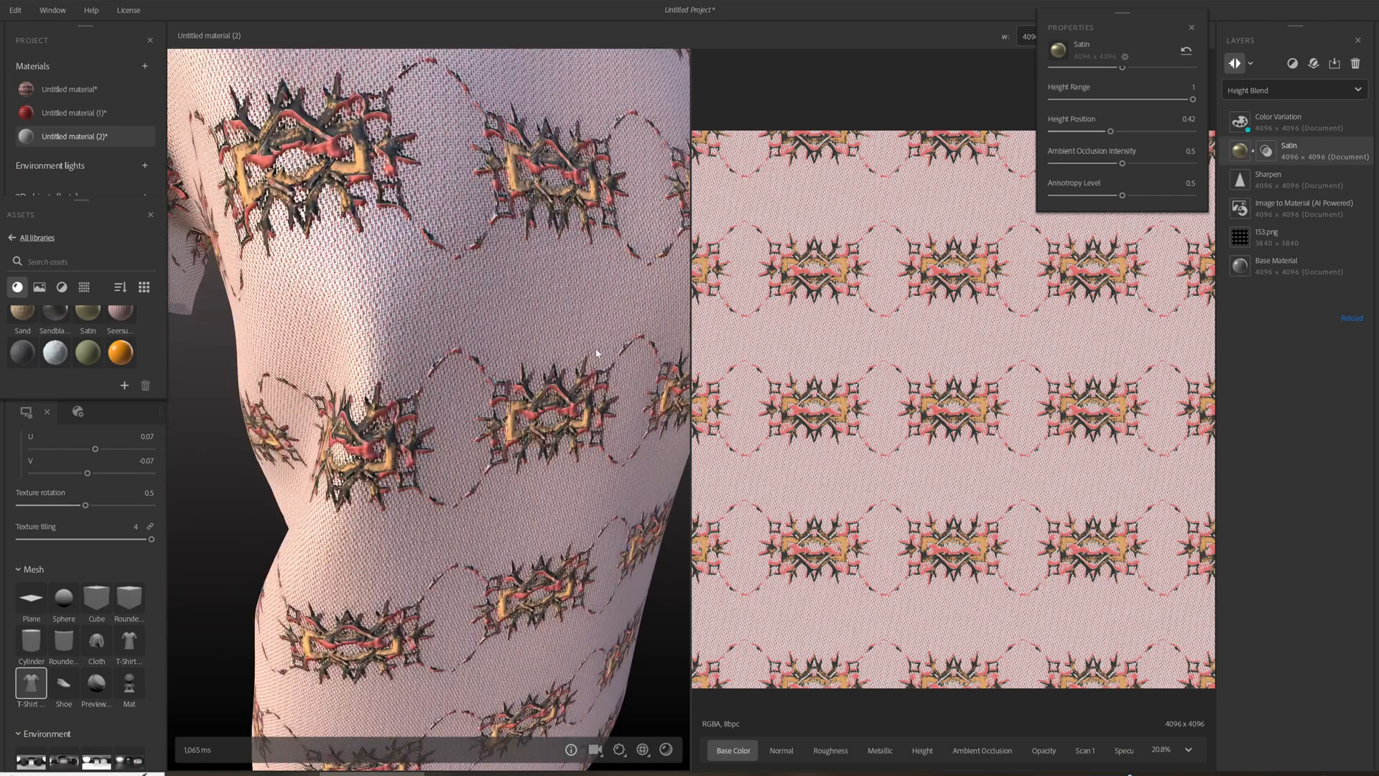
scroll(596, 360, "down", 3)
Step: Set Color 1 of the Color Variation layer to the light green #91CD5C
left_click(1279, 123)
left_click(1195, 84)
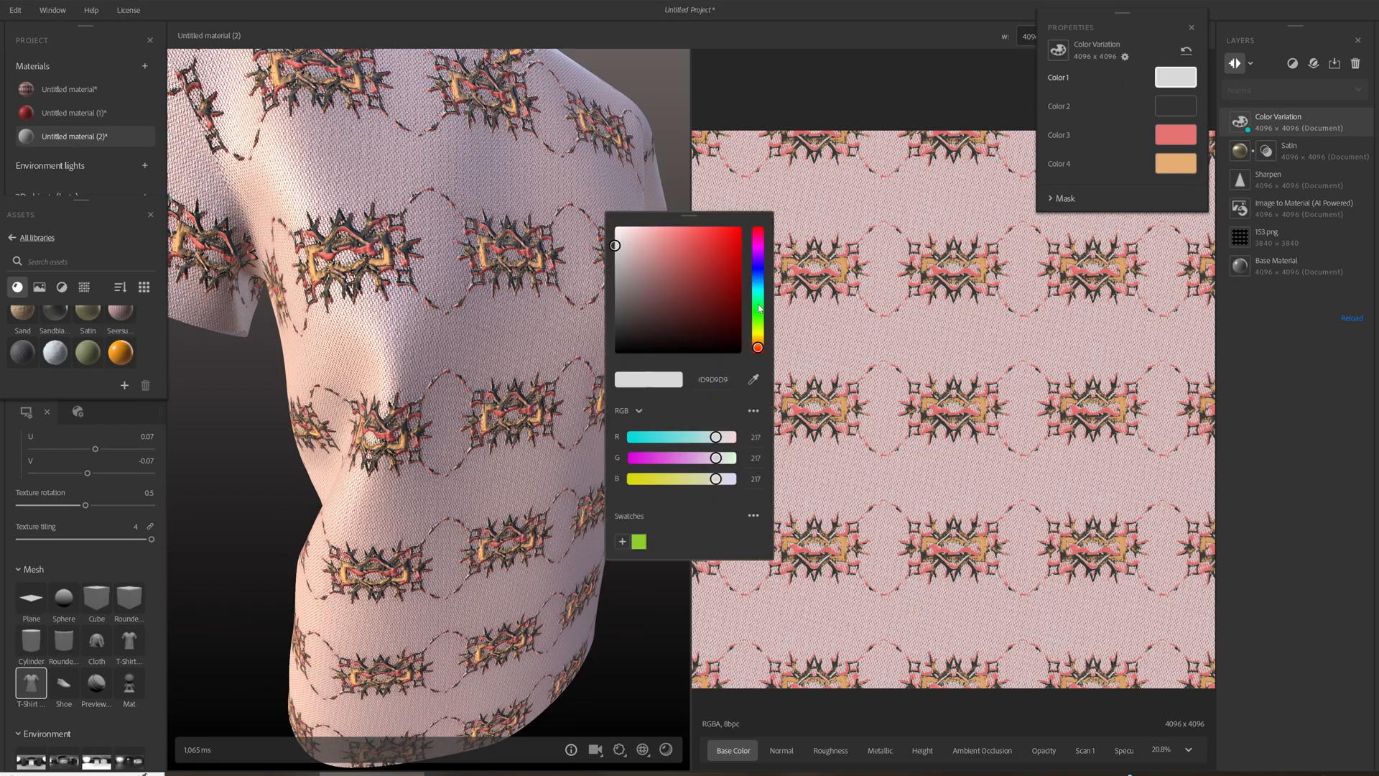
left_click(759, 308)
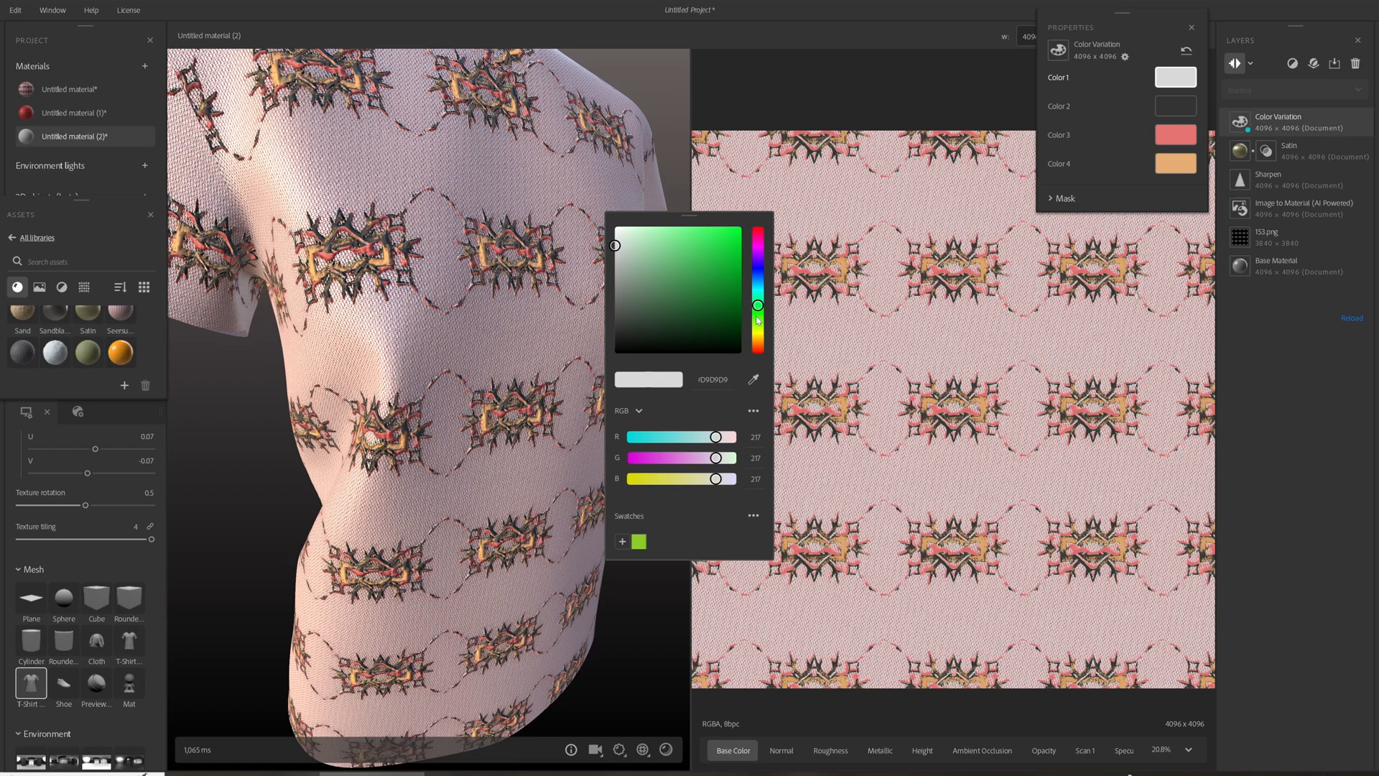
left_click(757, 318)
left_click_drag(697, 283, 685, 251)
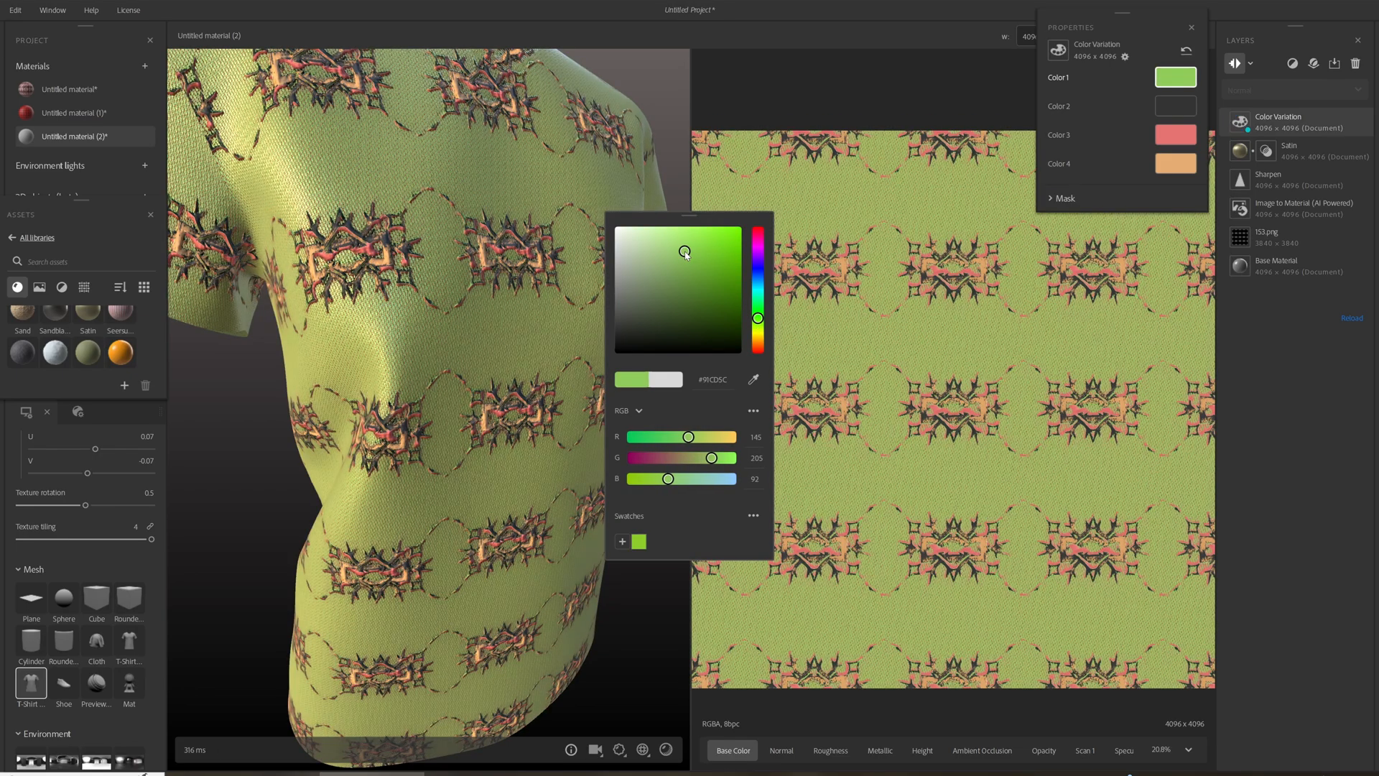
Step: Try yellow and light blue for Color 1 of the Color Variation layer and settle on the grey-blue #8B97A2
left_click(758, 332)
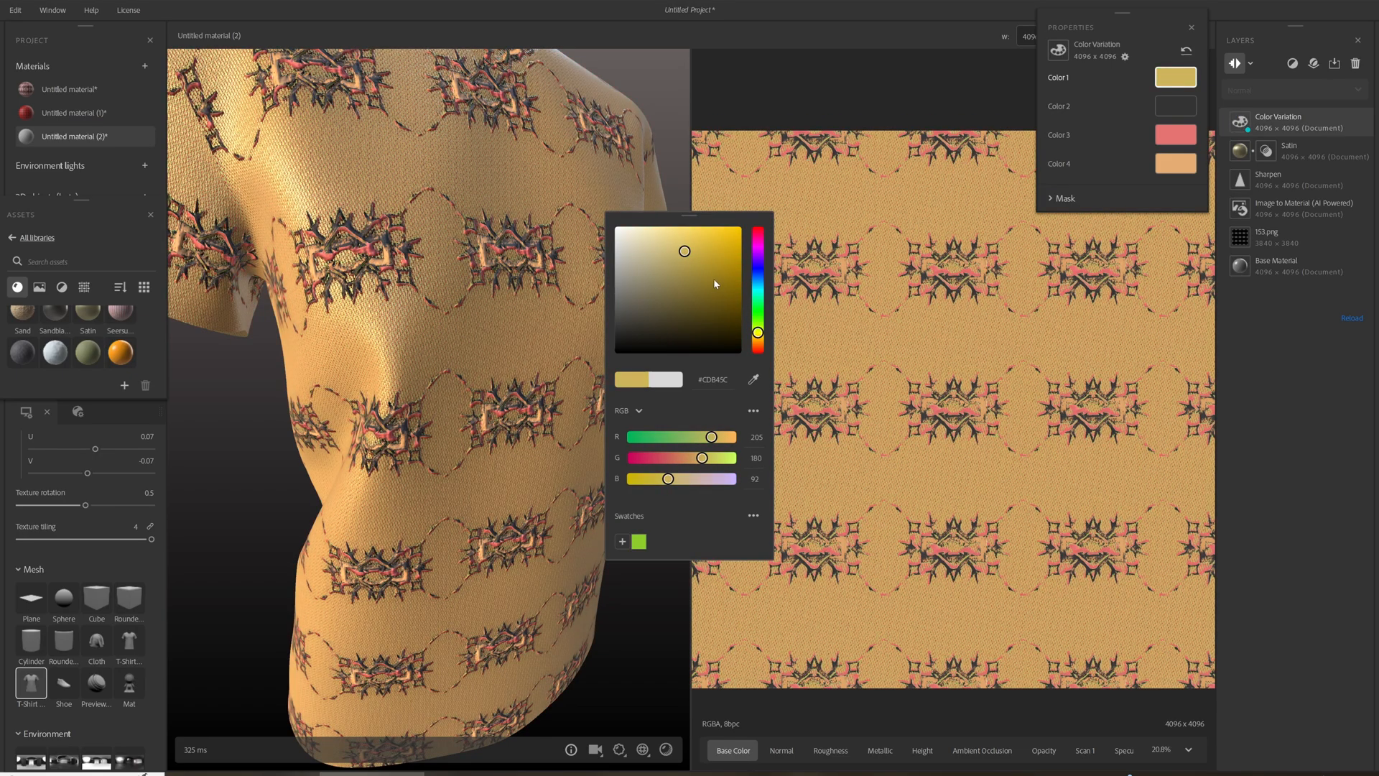
left_click_drag(699, 261, 686, 230)
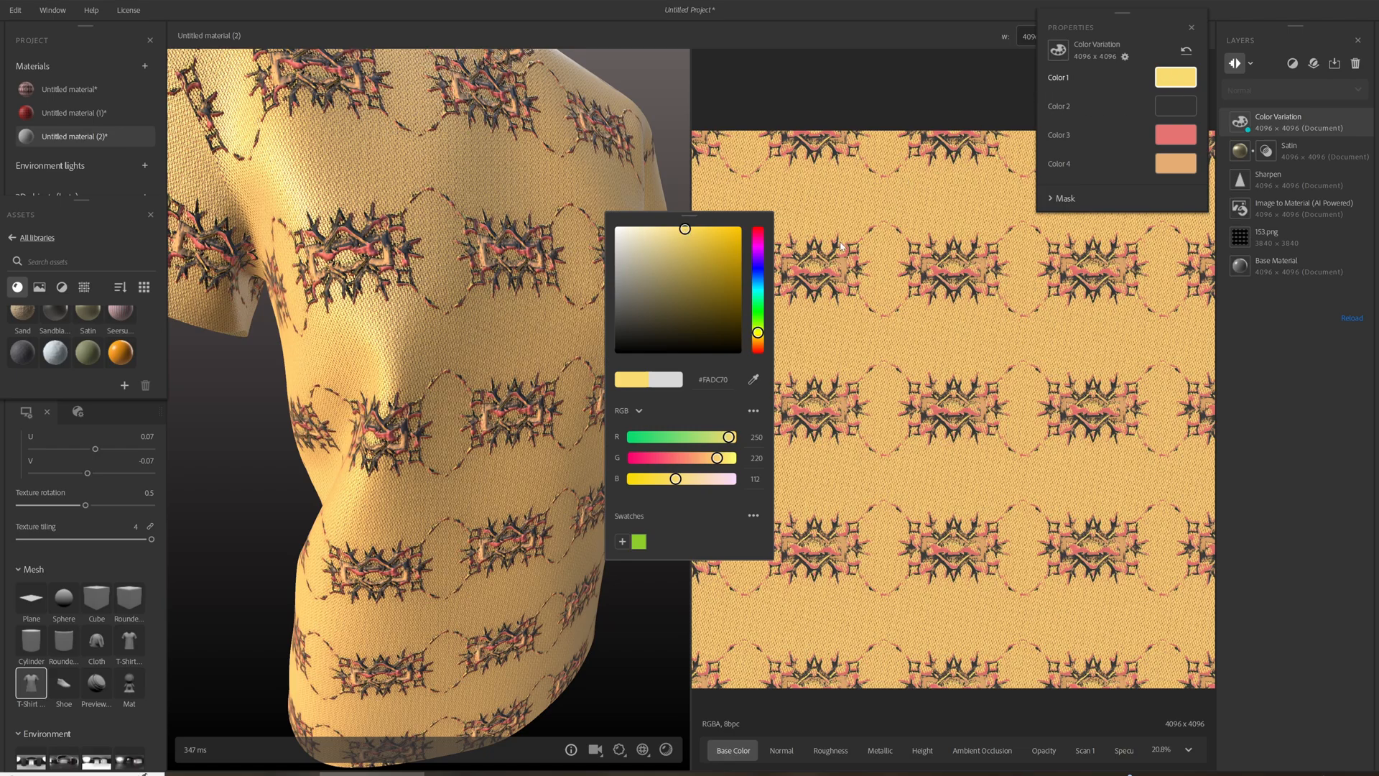
left_click(758, 281)
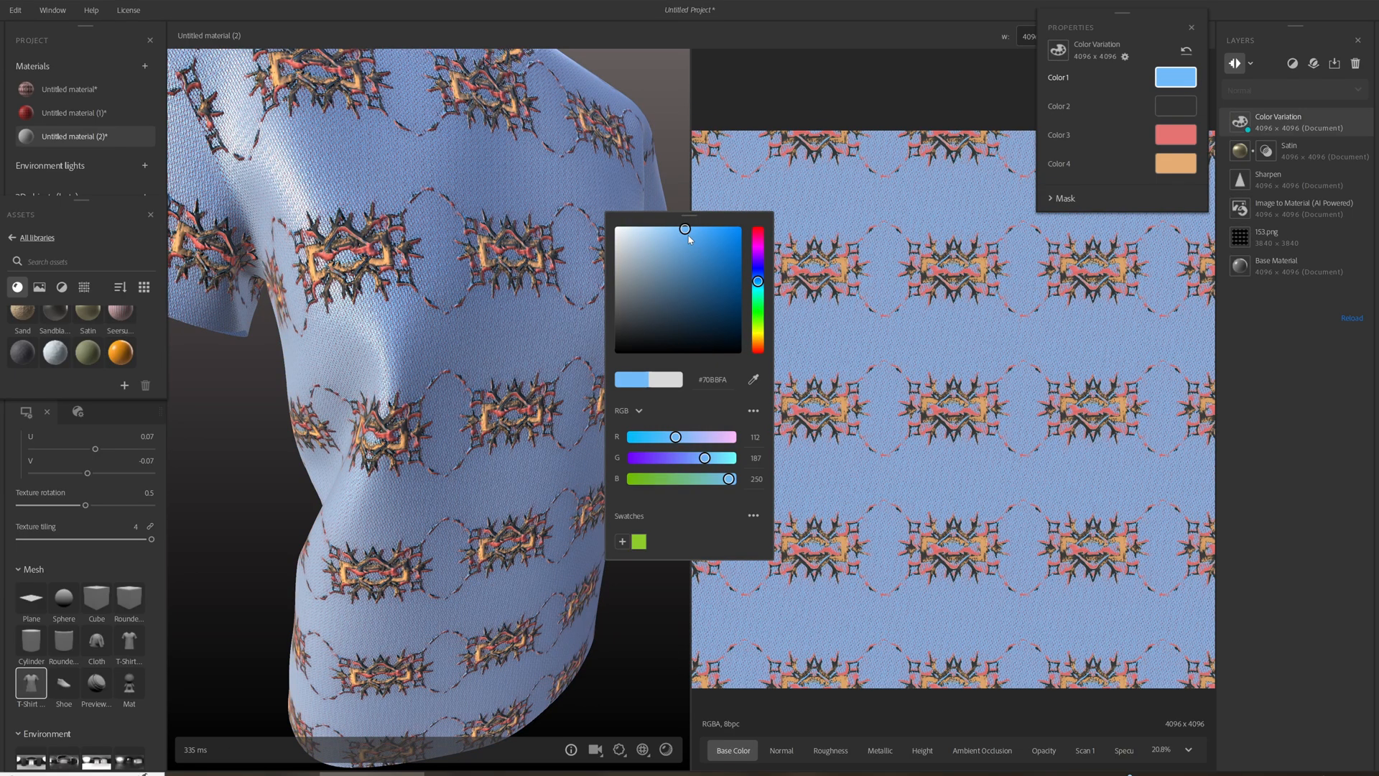
left_click_drag(688, 237, 632, 274)
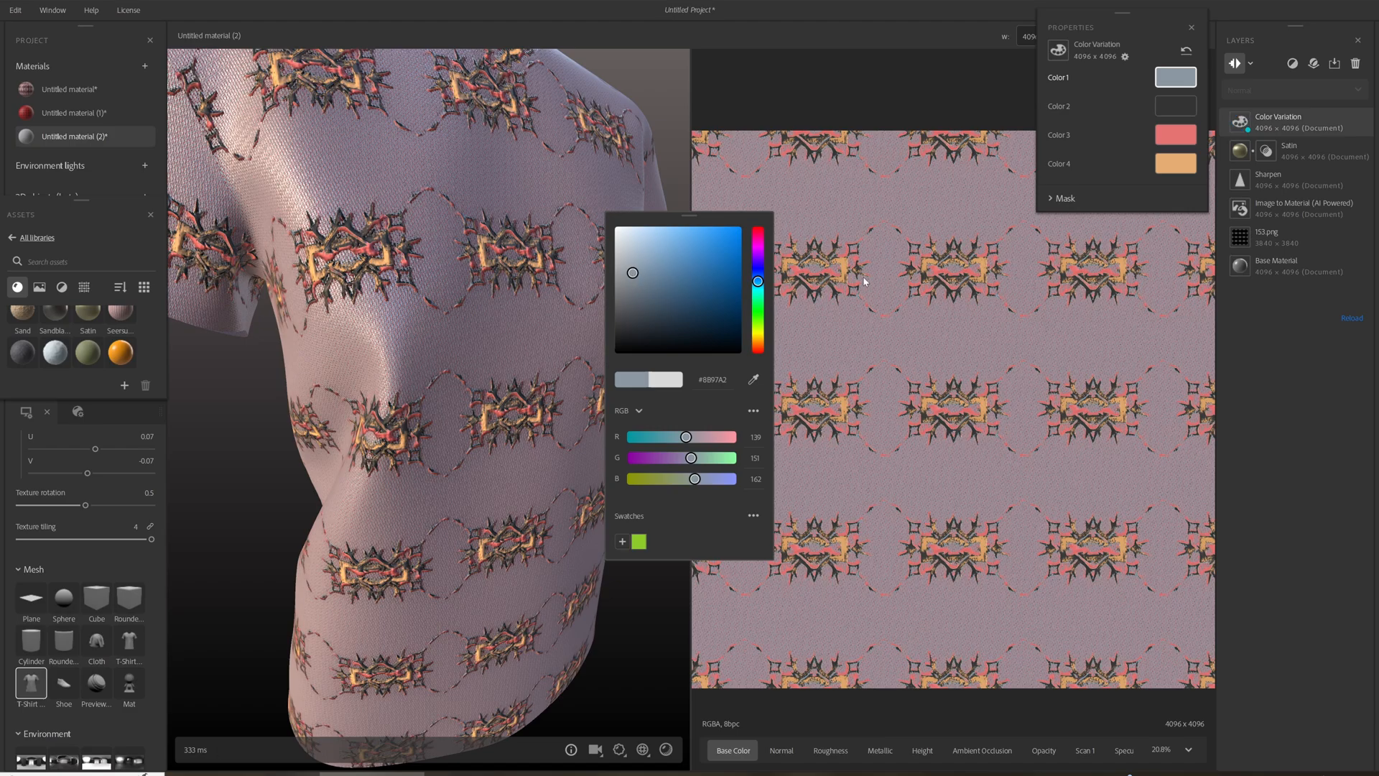
Step: Set Color 2 of the Color Variation layer to black, #000000
left_click(1159, 102)
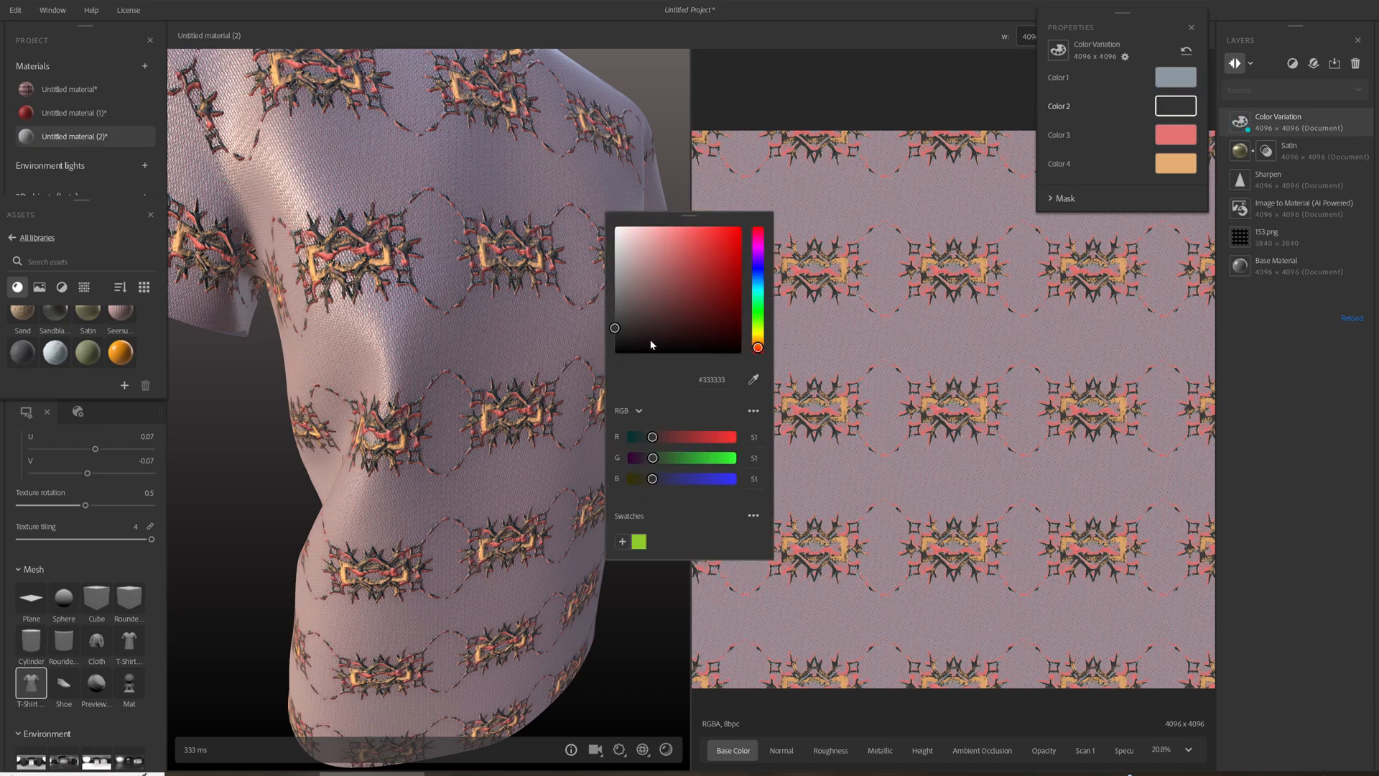
left_click(652, 345)
left_click_drag(653, 347, 655, 356)
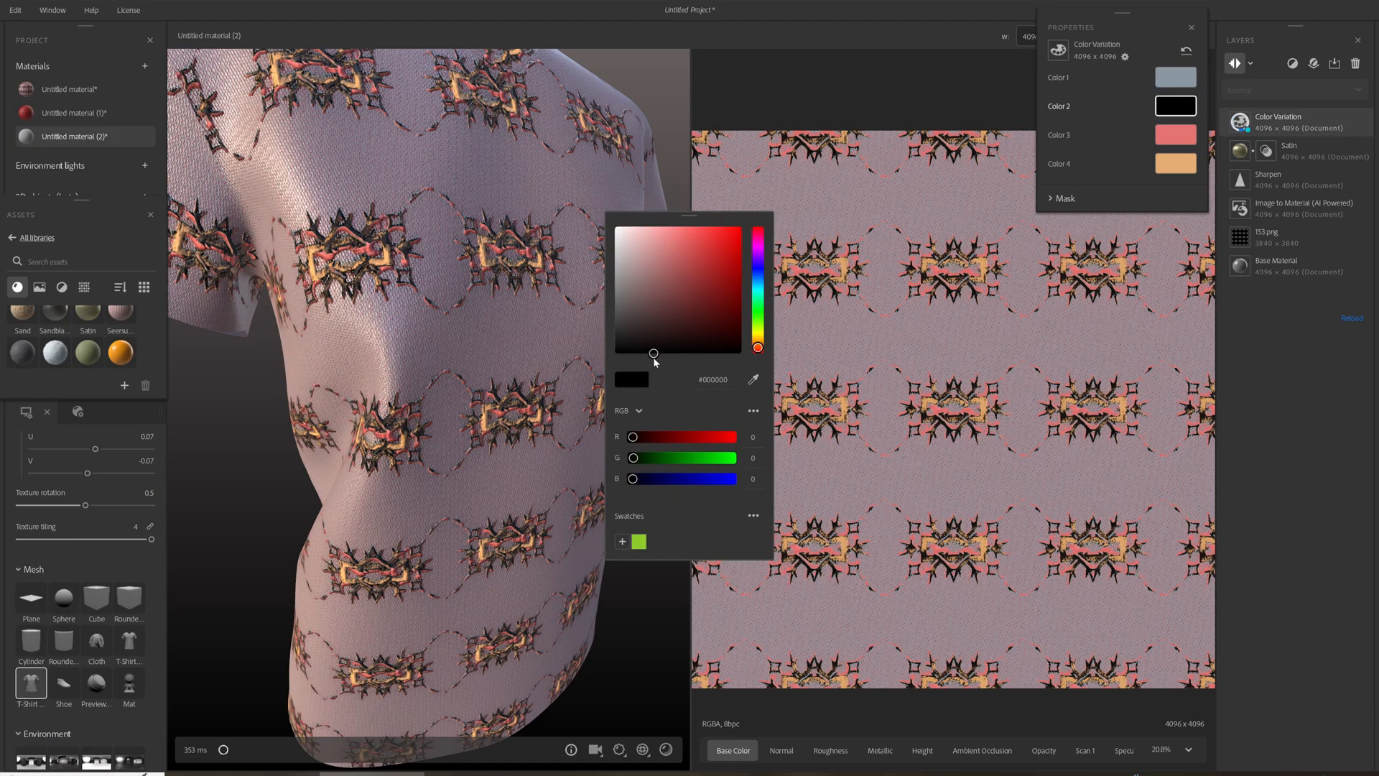
Step: Set Color 3 of the Color Variation layer to a vivid saturated blue
left_click(1175, 134)
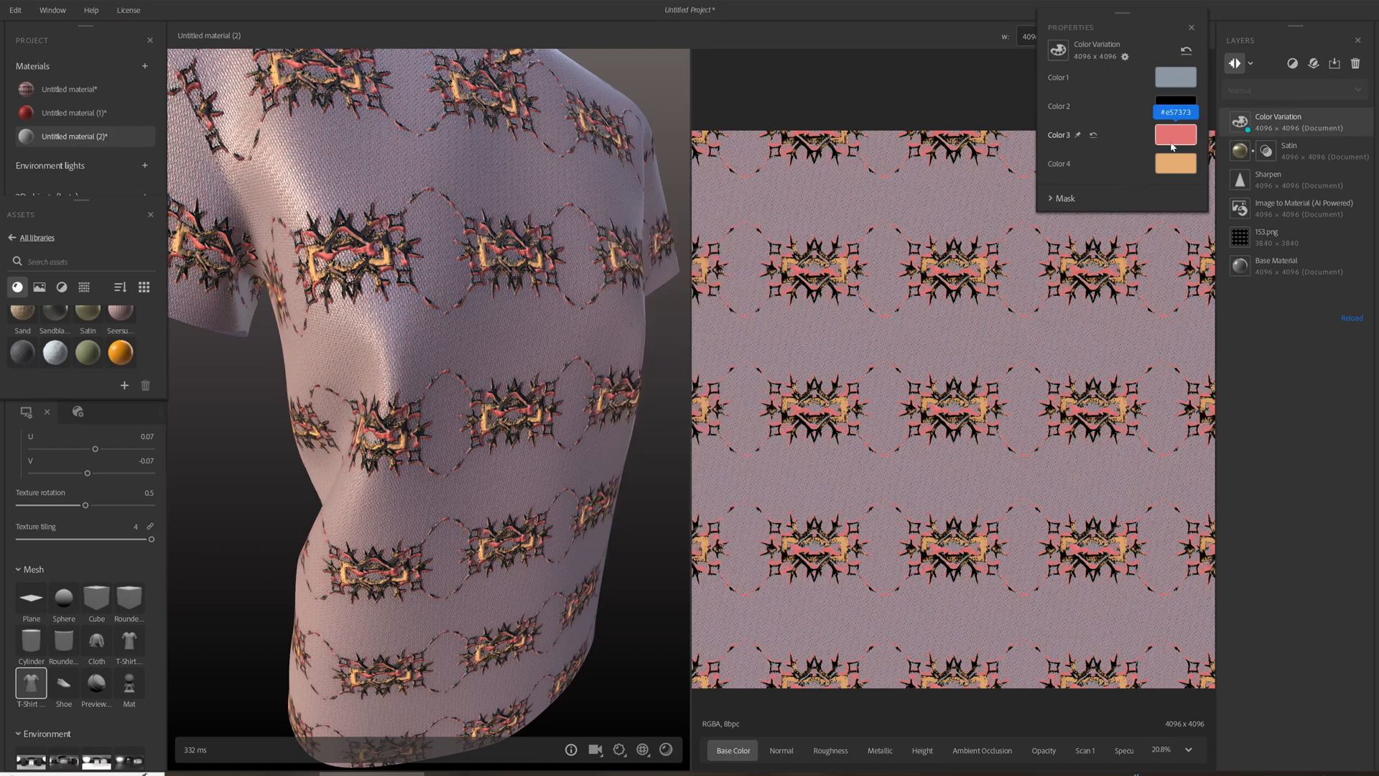
left_click_drag(668, 250, 622, 235)
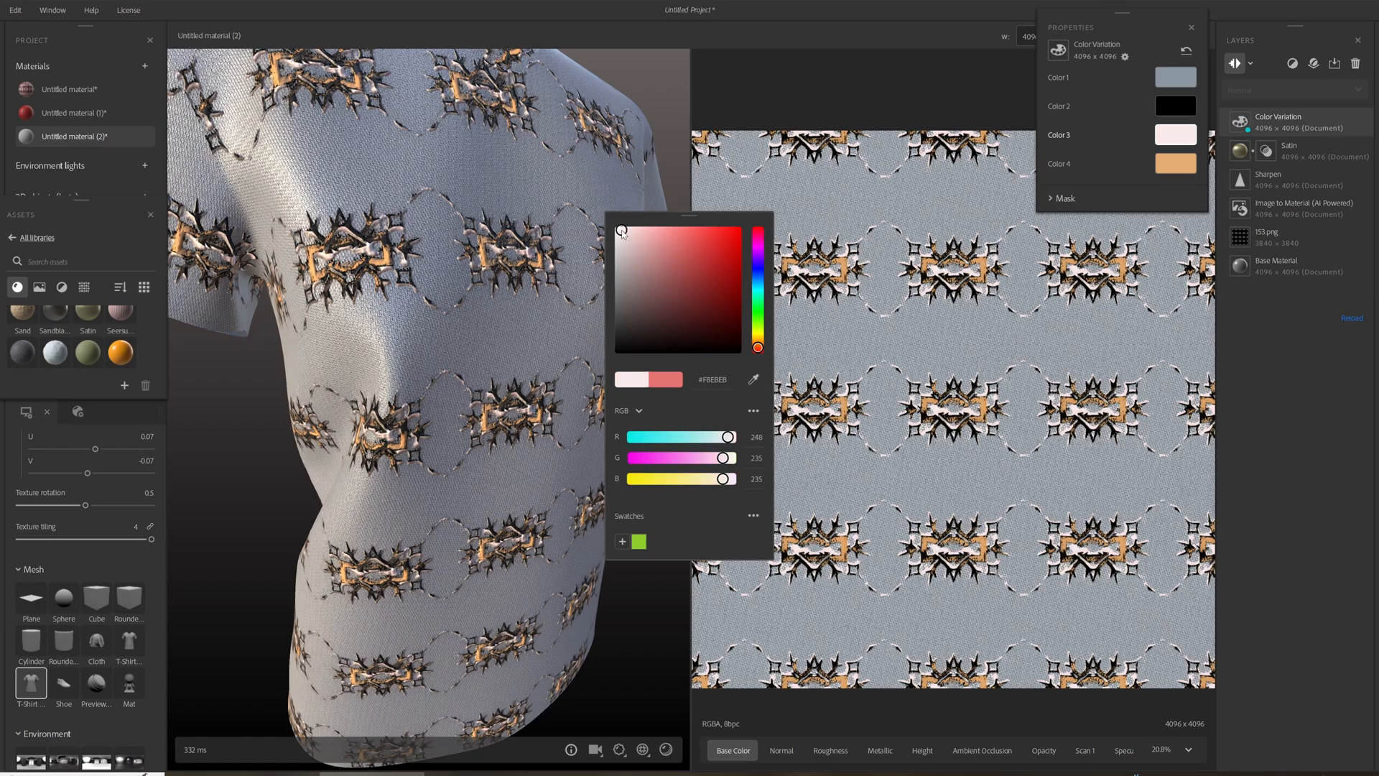
left_click(759, 280)
left_click_drag(711, 234, 735, 227)
Step: Set Color 4 of the Color Variation layer to white, #FFFFFF
left_click(1169, 175)
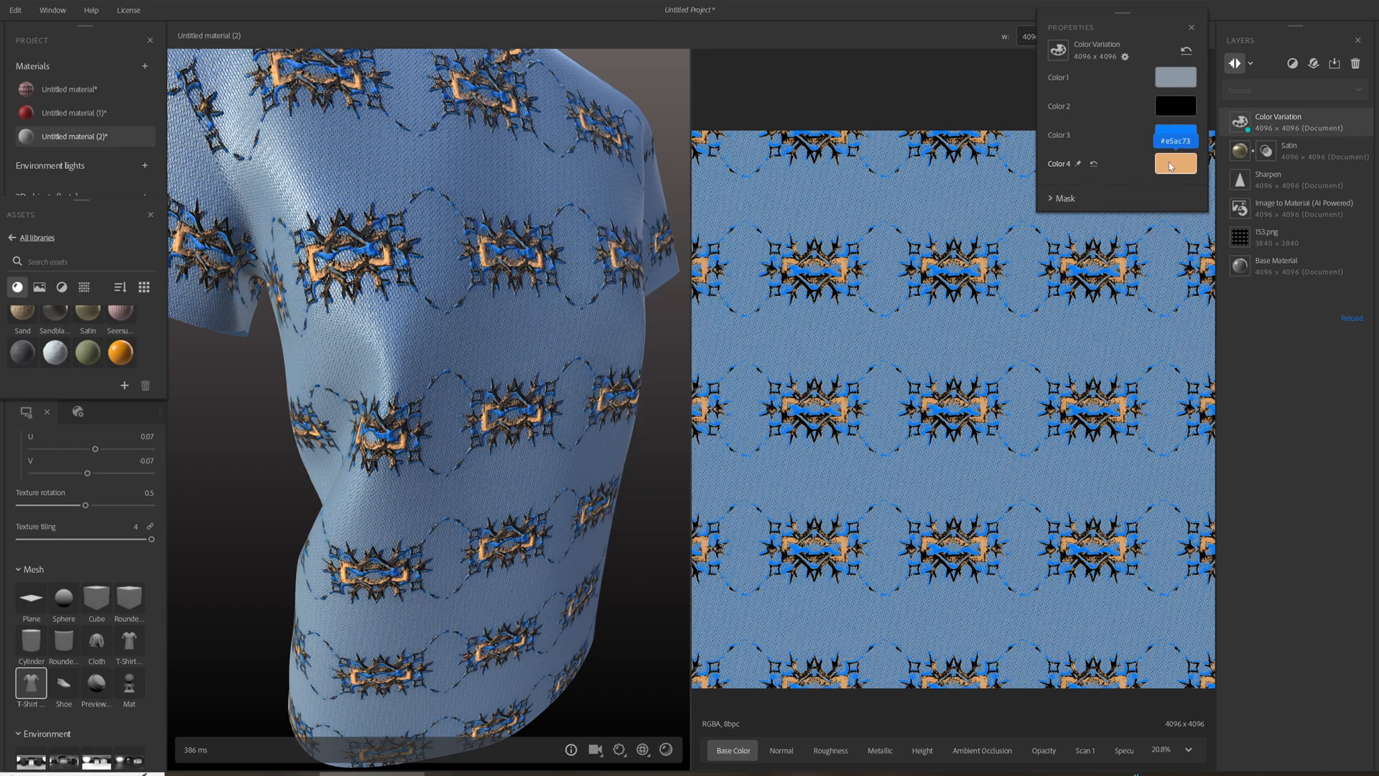
left_click(1170, 165)
left_click_drag(678, 238, 611, 254)
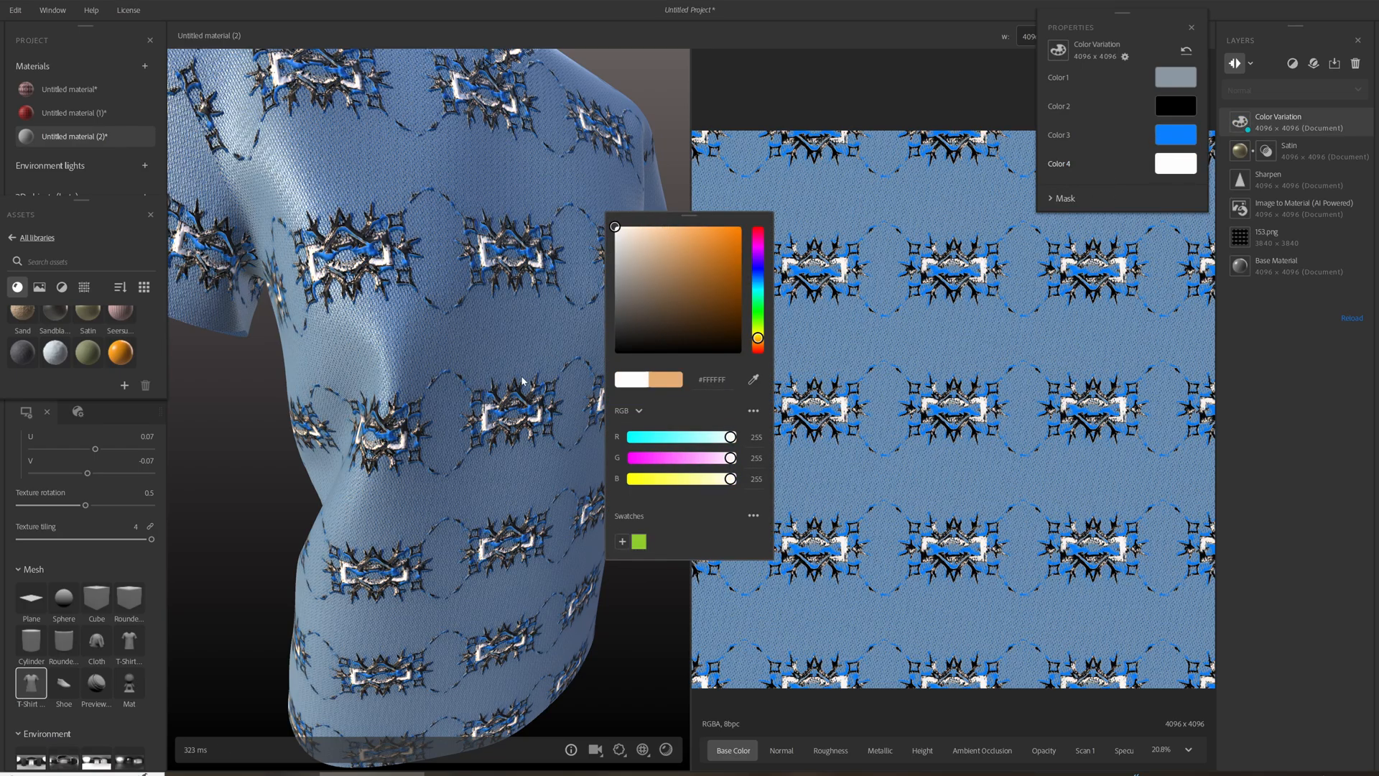
Step: Bring the whole T-shirt into view and set the texture tiling to 6
left_click(553, 385)
left_click_drag(549, 385, 464, 353)
scroll(459, 394, "down", 4)
left_click(642, 749)
left_click(624, 711)
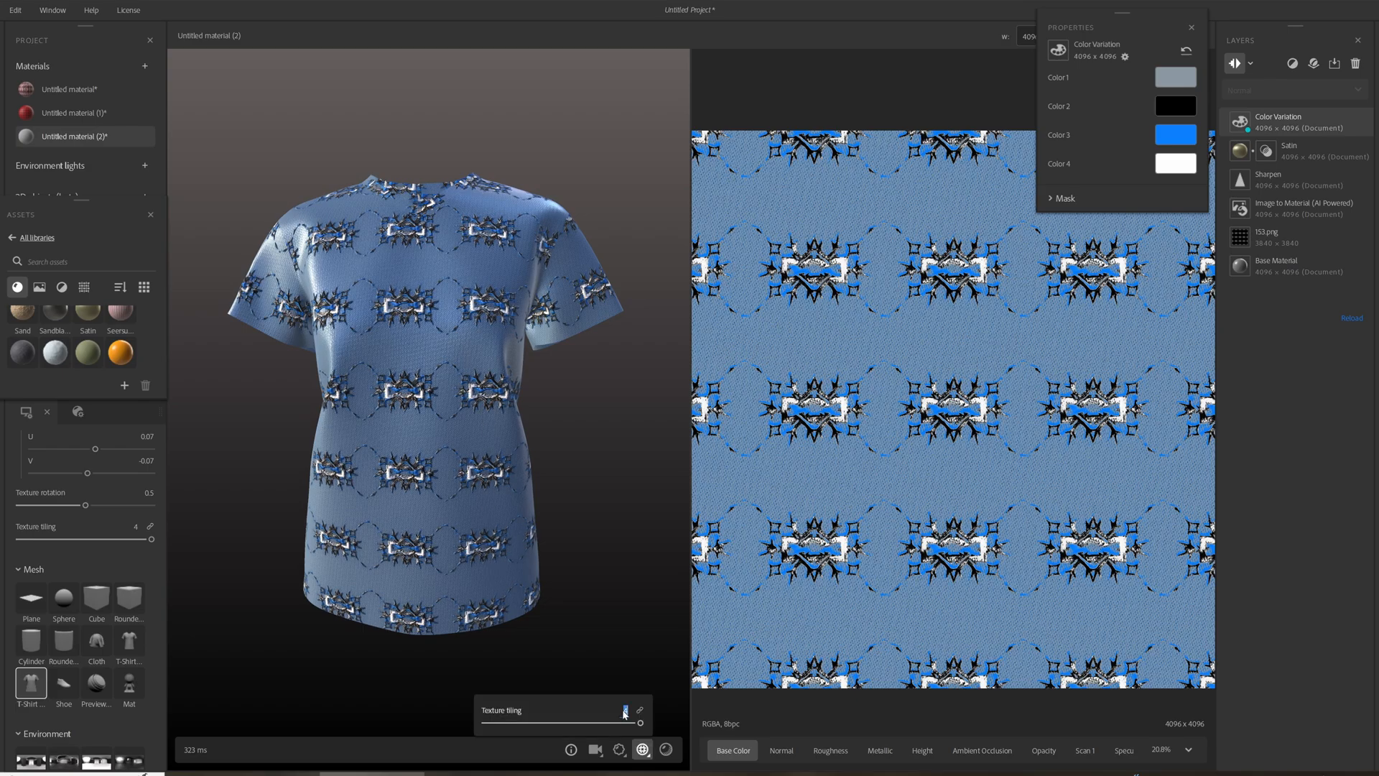
type("6")
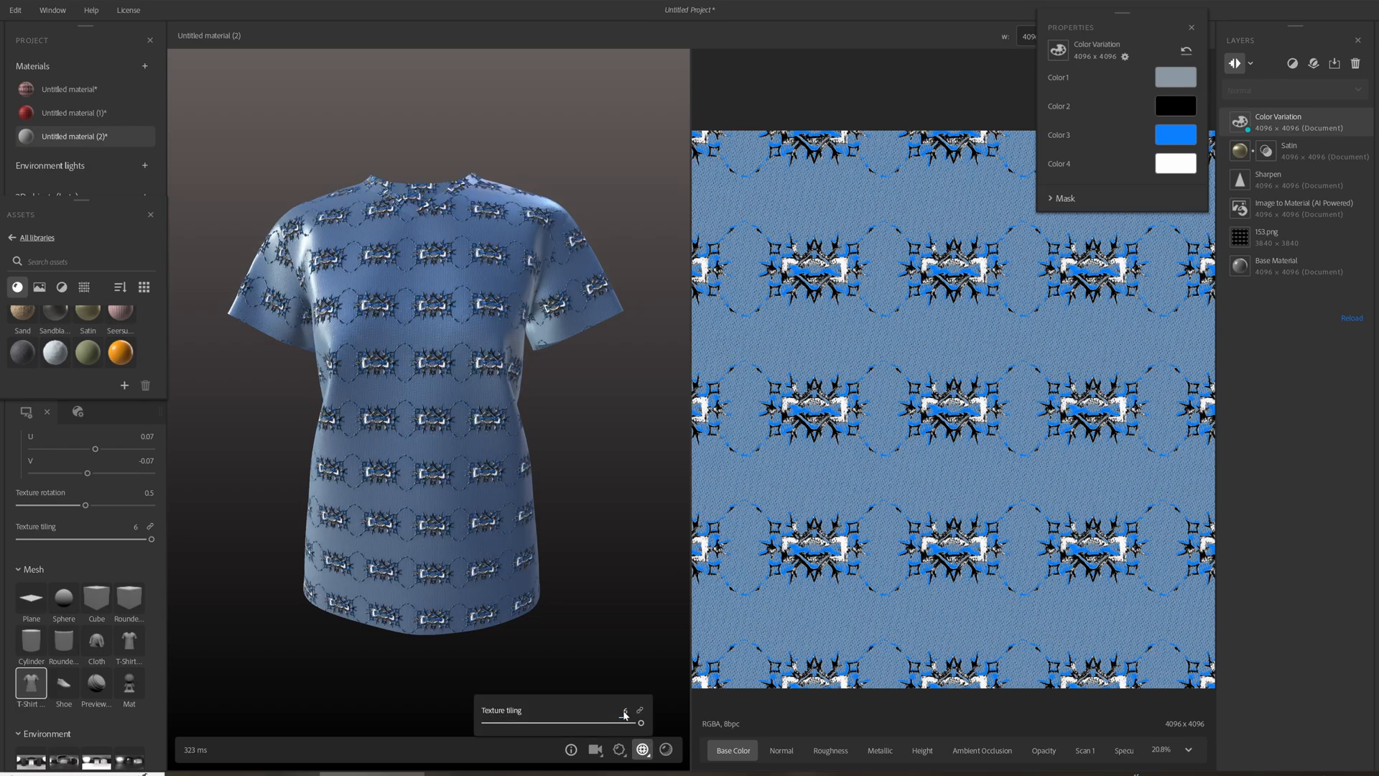
mouse_move(437, 358)
left_mouse_down()
mouse_move(463, 379)
mouse_move(453, 368)
left_mouse_up()
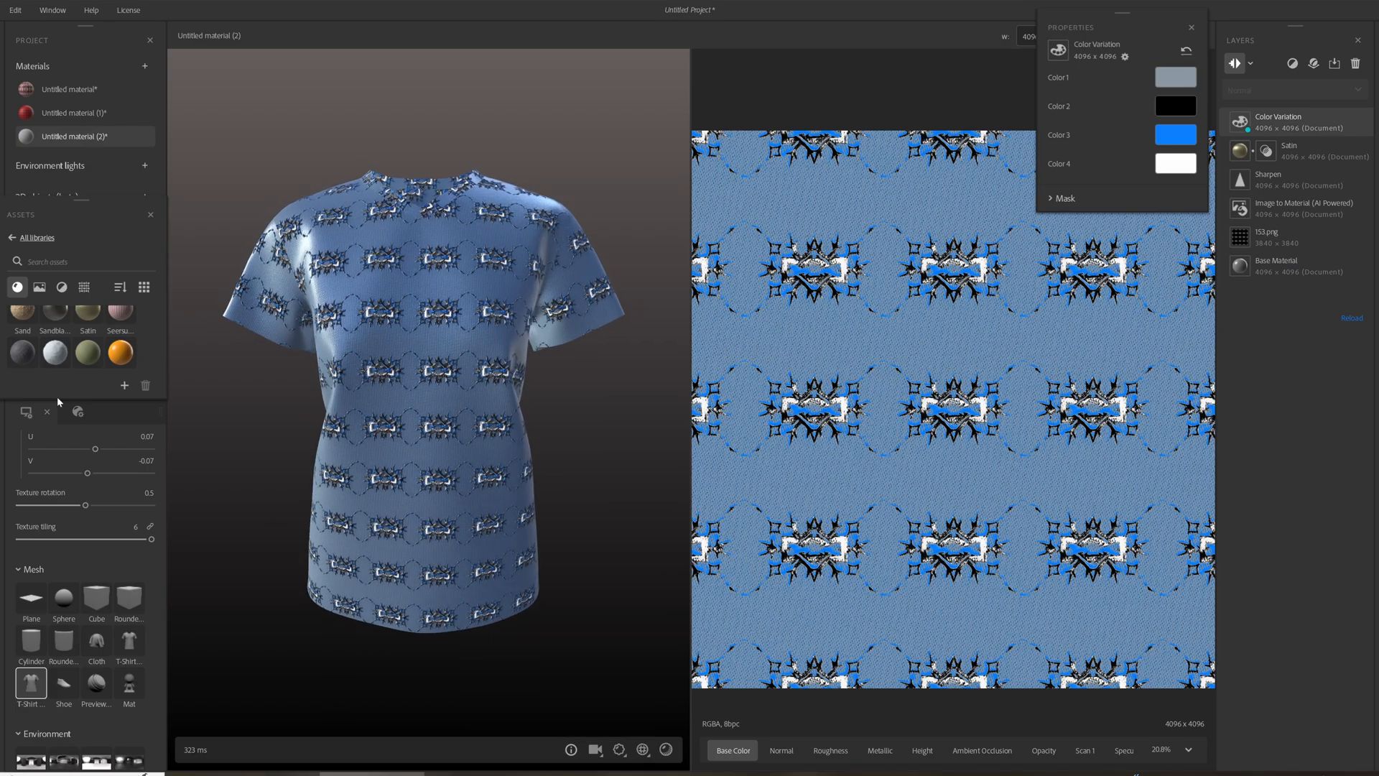
Step: Switch the preview mesh to Cloth and inspect the pattern on the draped folds from several sides and distances
left_click(97, 640)
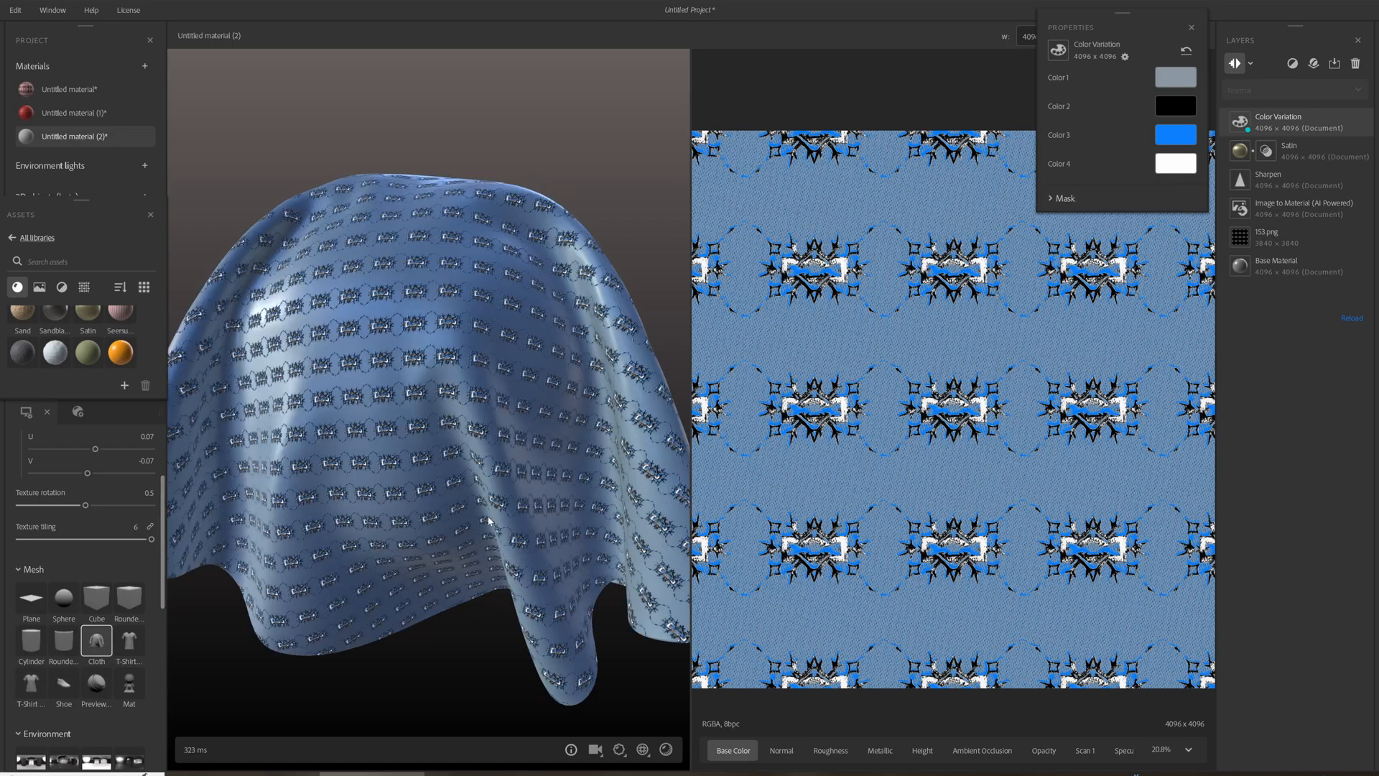
left_click_drag(489, 520, 364, 480)
left_click_drag(553, 463, 513, 460)
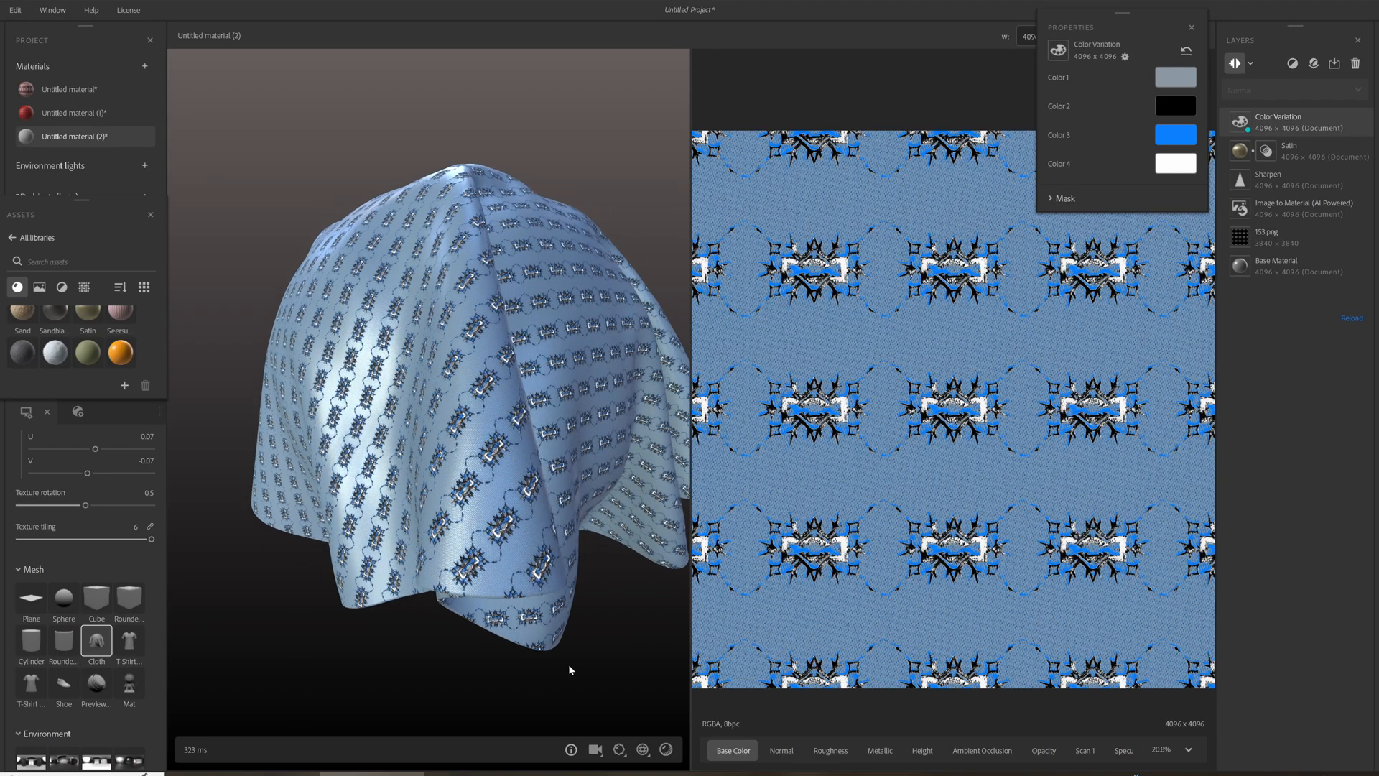
left_click(619, 749)
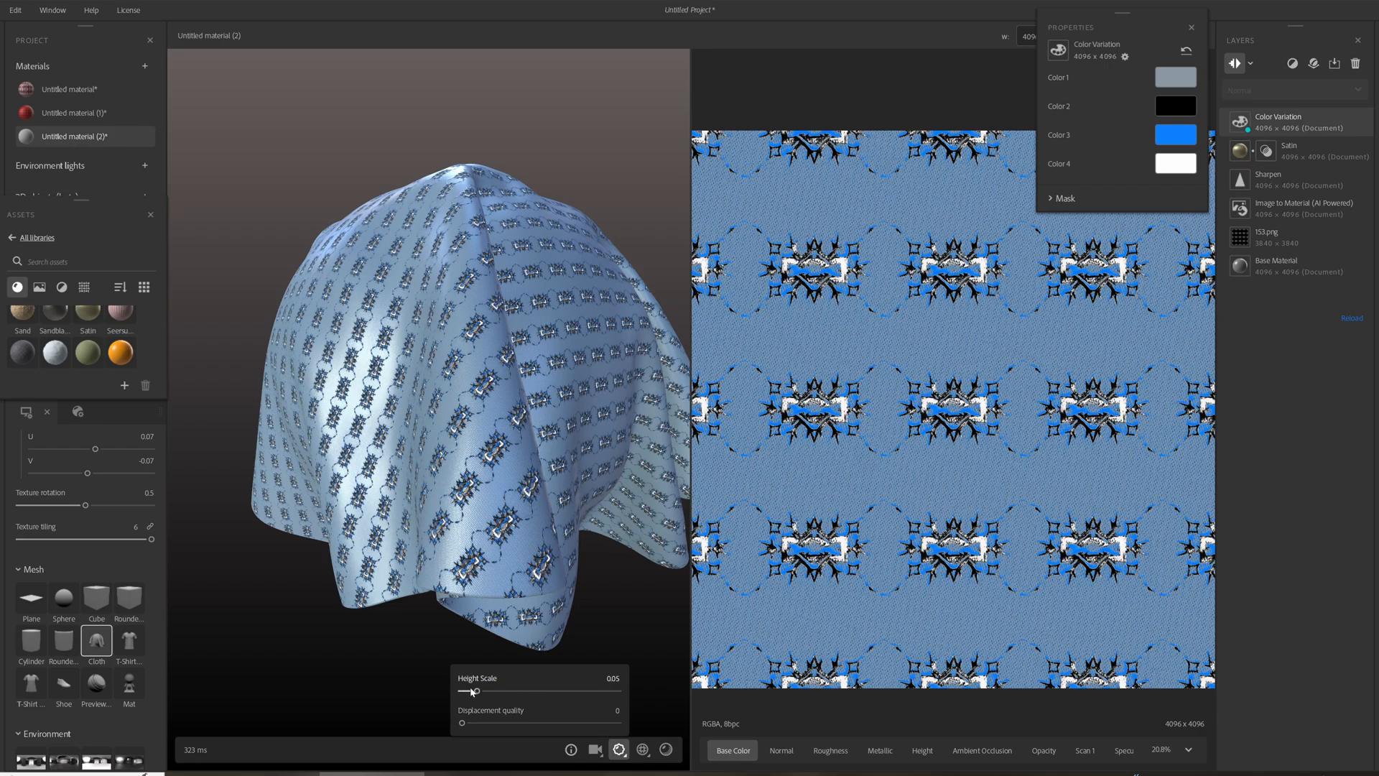
left_click_drag(502, 629, 461, 621)
scroll(578, 566, "up", 3)
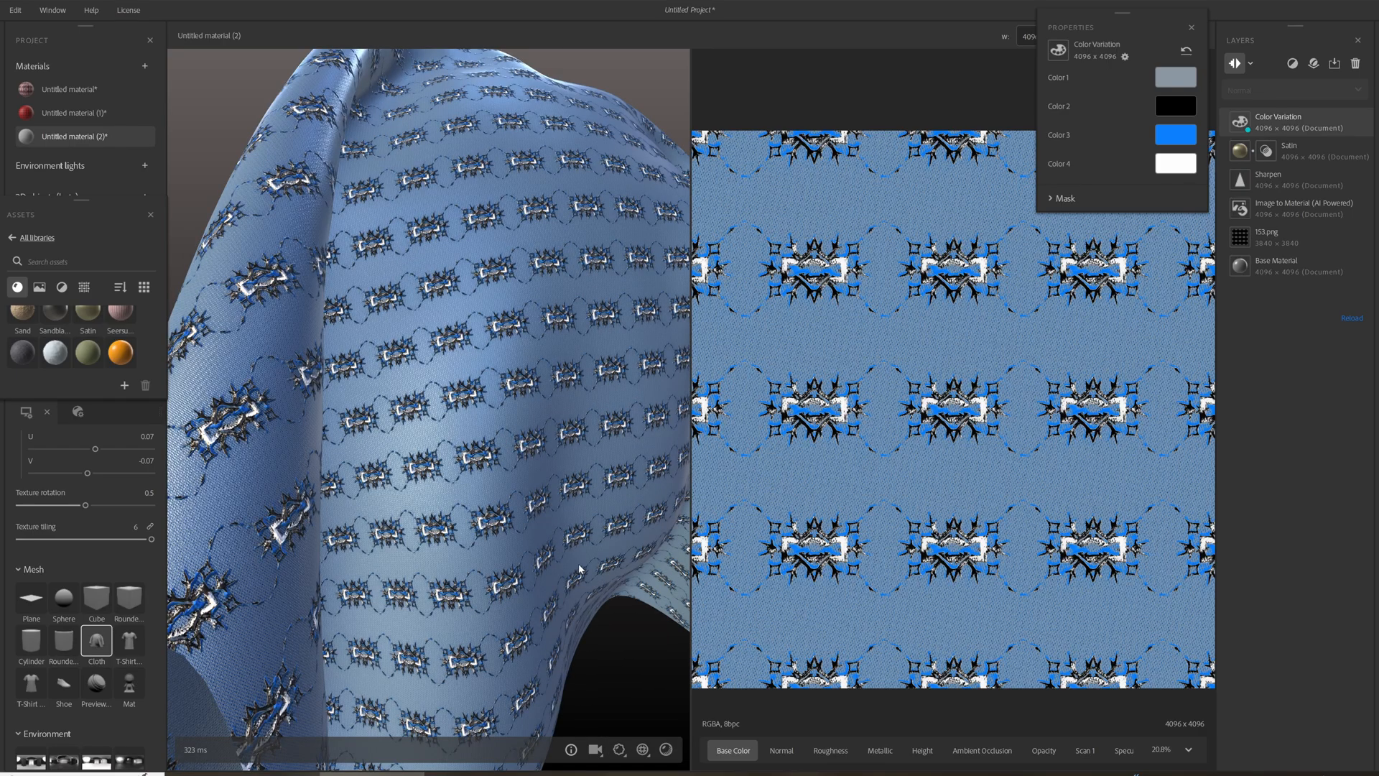
left_click_drag(581, 568, 407, 514)
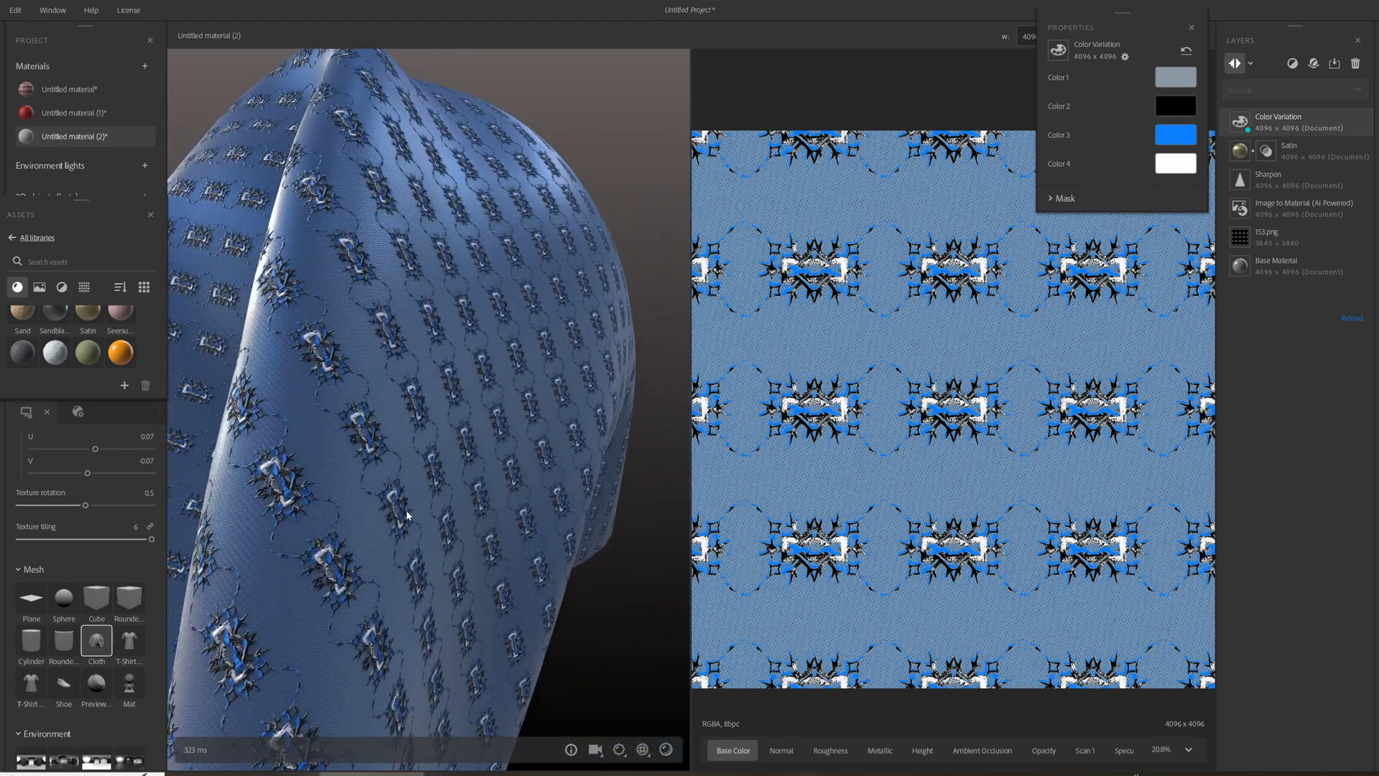
scroll(457, 497, "down", 5)
scroll(468, 502, "up", 5)
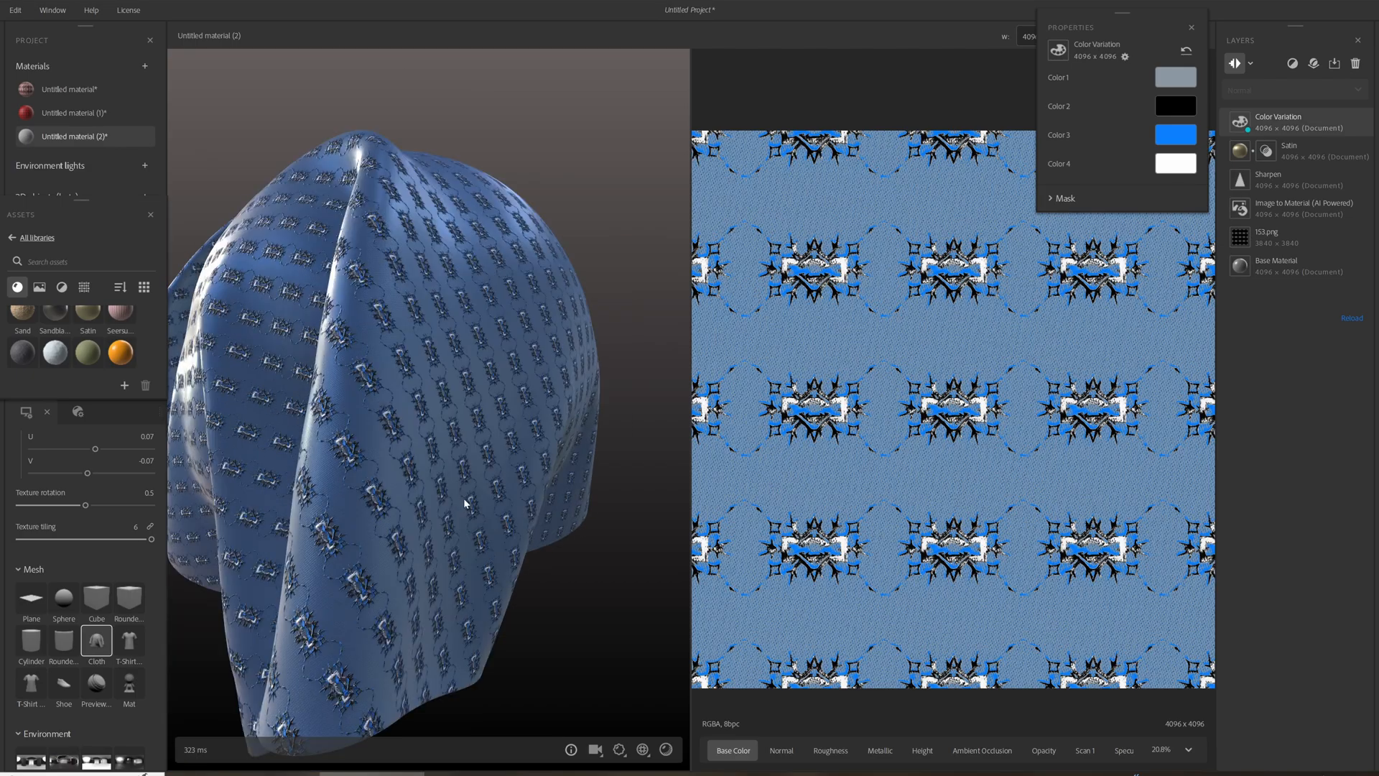
left_click_drag(461, 519, 523, 499)
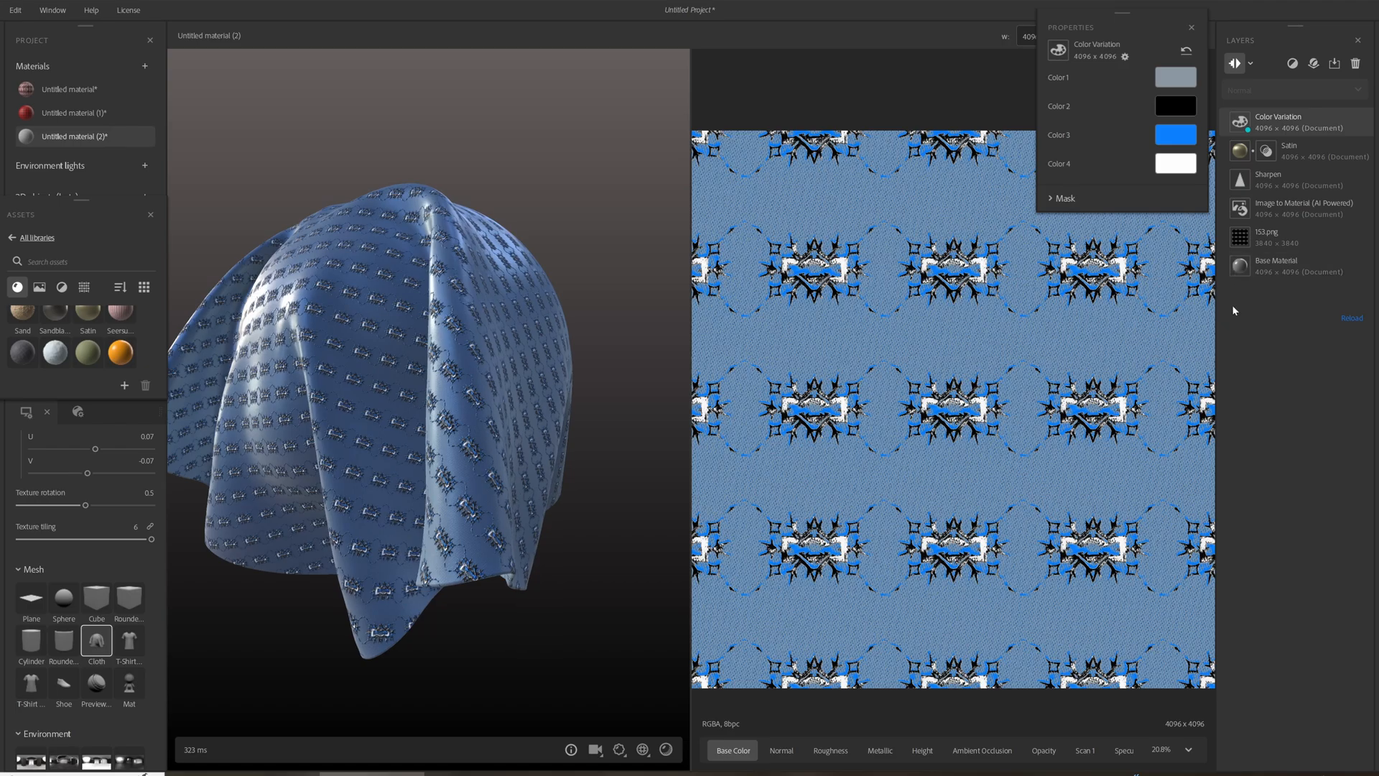
Step: Add a Brightness/Contrast filter above the Color Variation layer and set its Contrast to 0.18 on the Base Color channel
left_click(1292, 62)
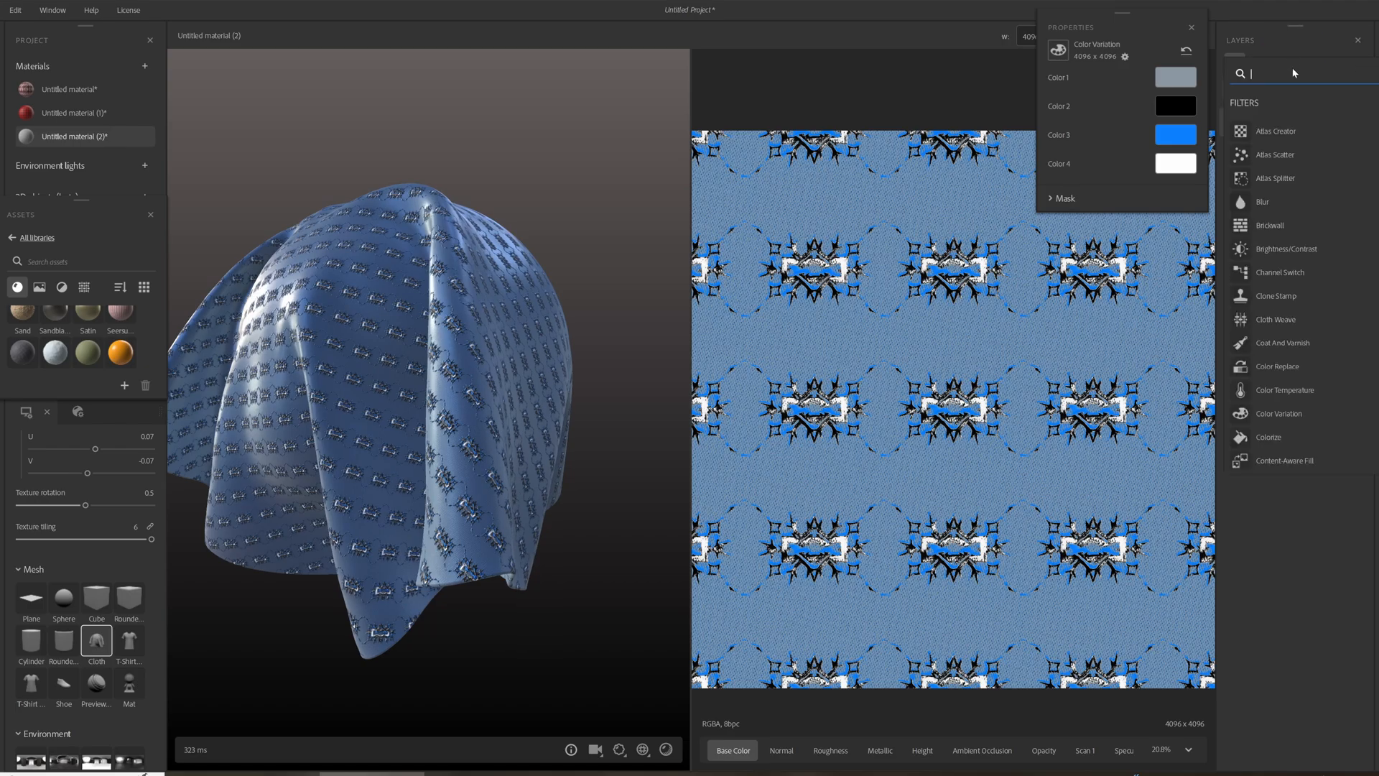
scroll(1297, 273, "down", 5)
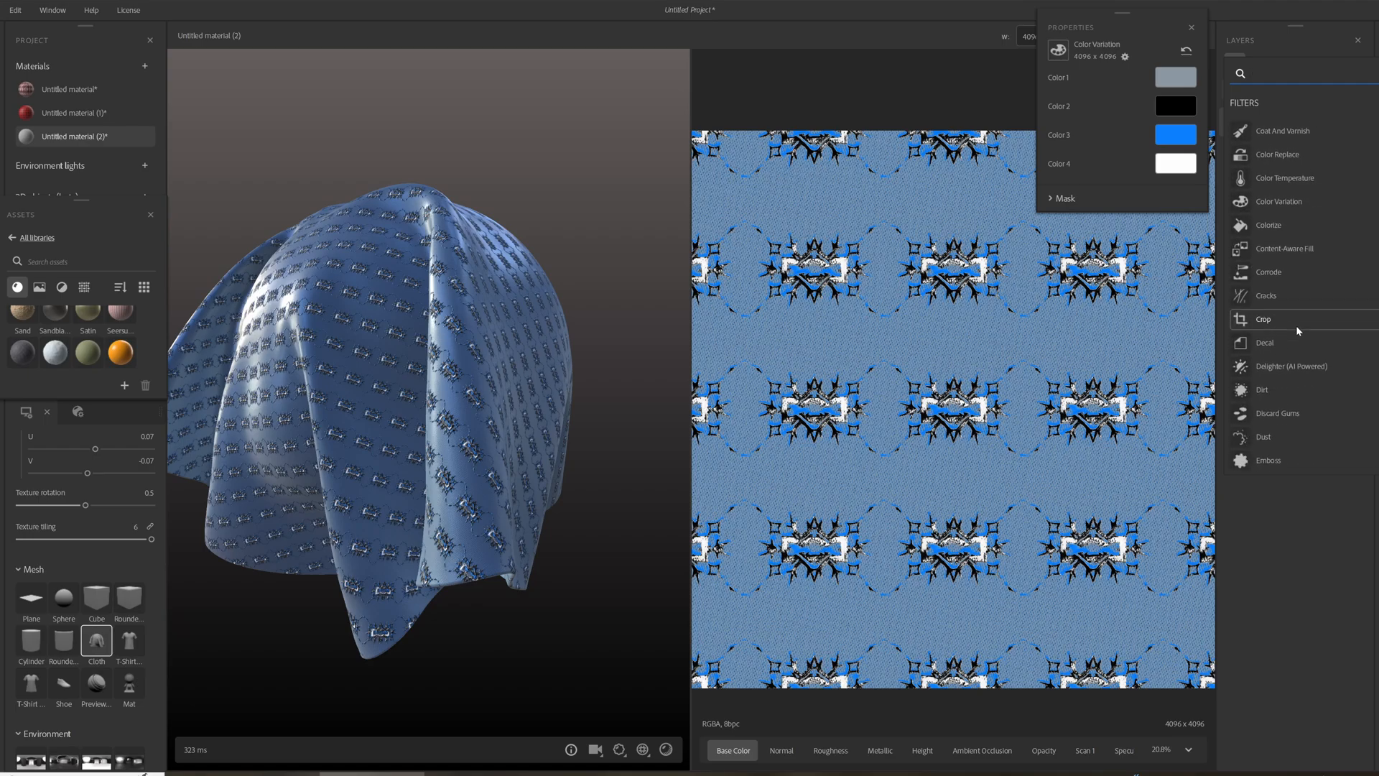
scroll(1296, 334, "down", 5)
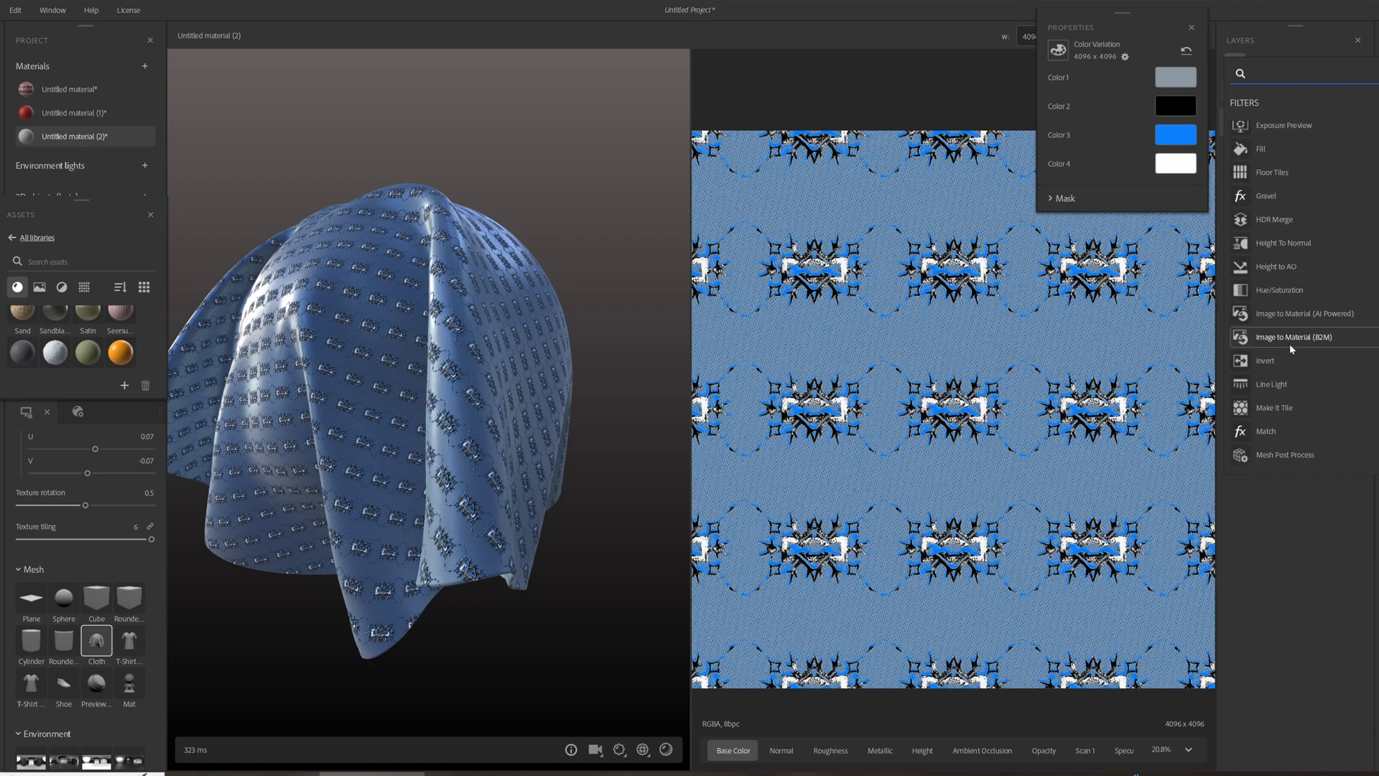
scroll(1296, 380, "down", 5)
left_click_drag(1123, 169, 1127, 171)
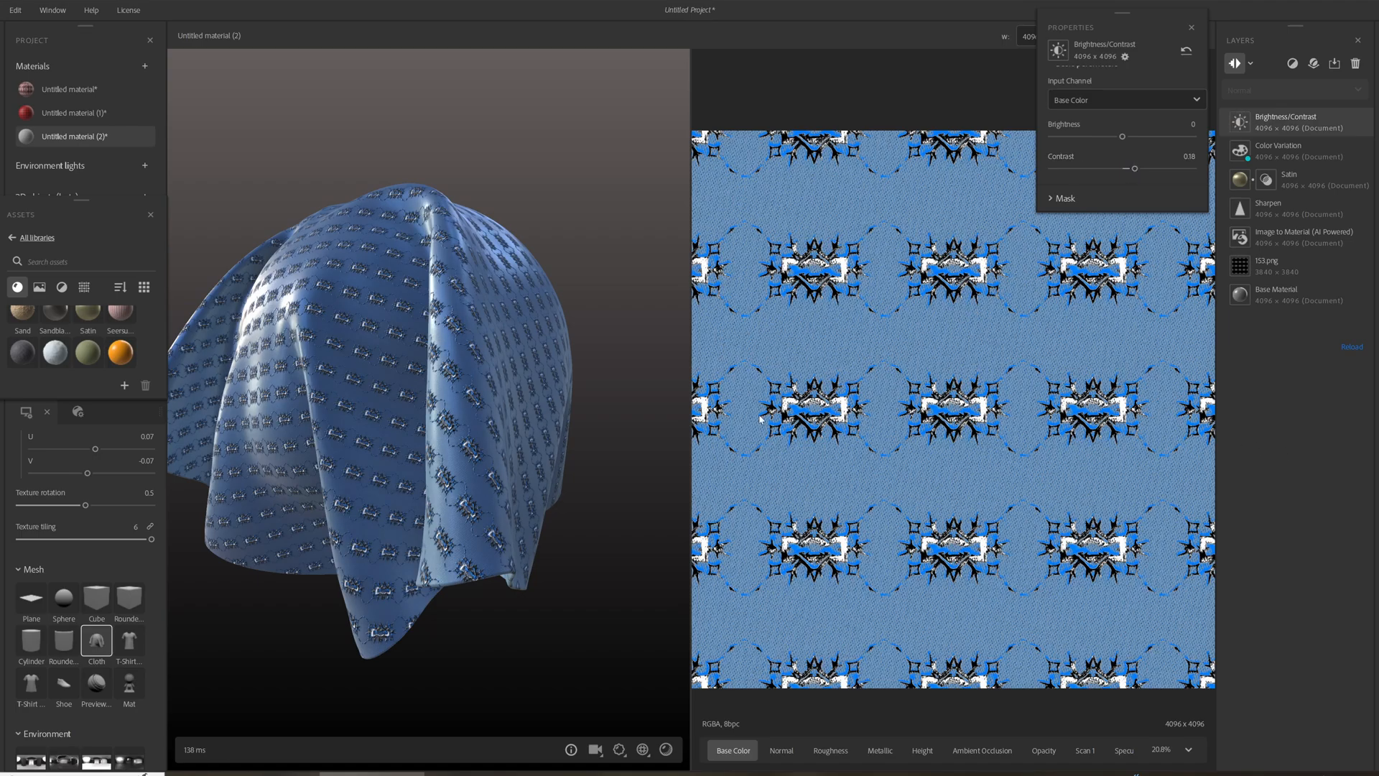
left_click_drag(656, 419, 523, 431)
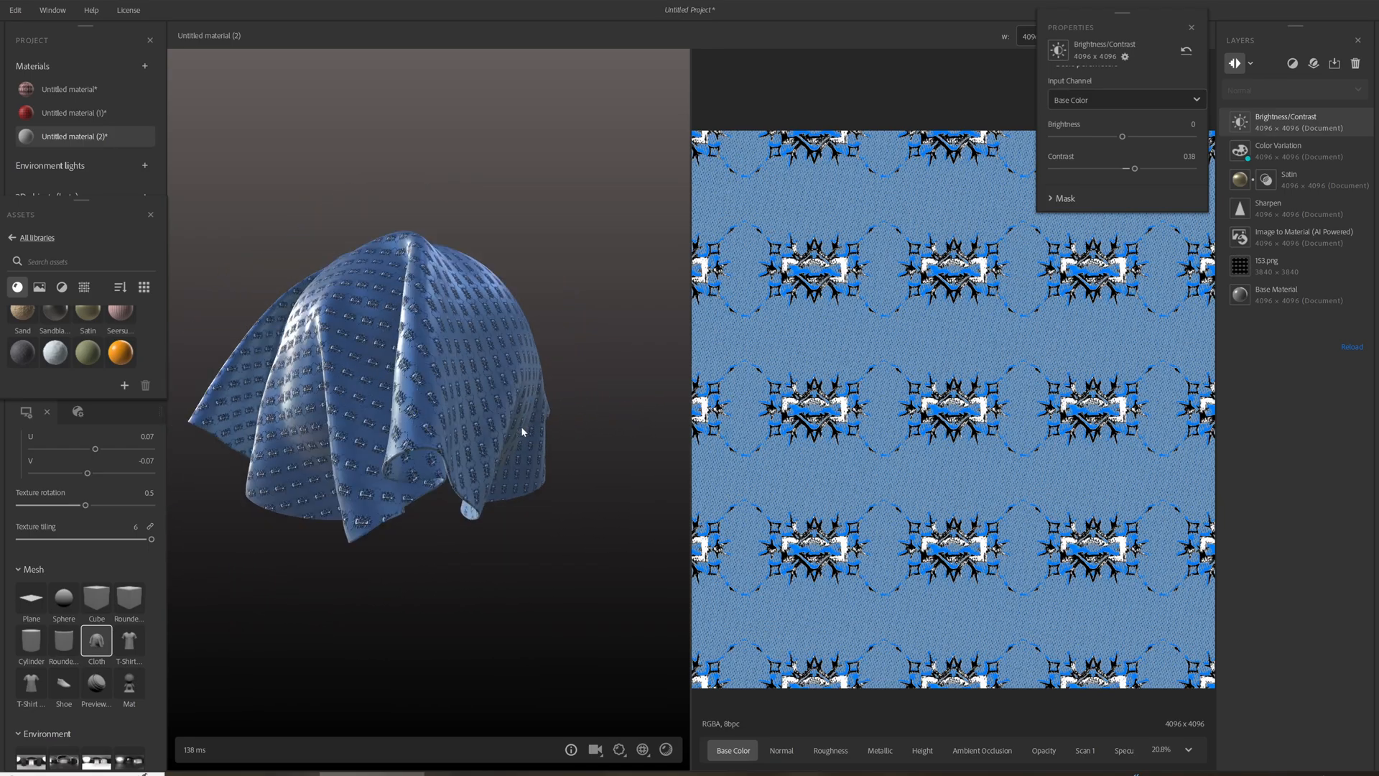
Step: Add a Fill layer on top with the Polygon pattern as its custom base color and set the pattern's Gradient to 0.36
left_click(1293, 63)
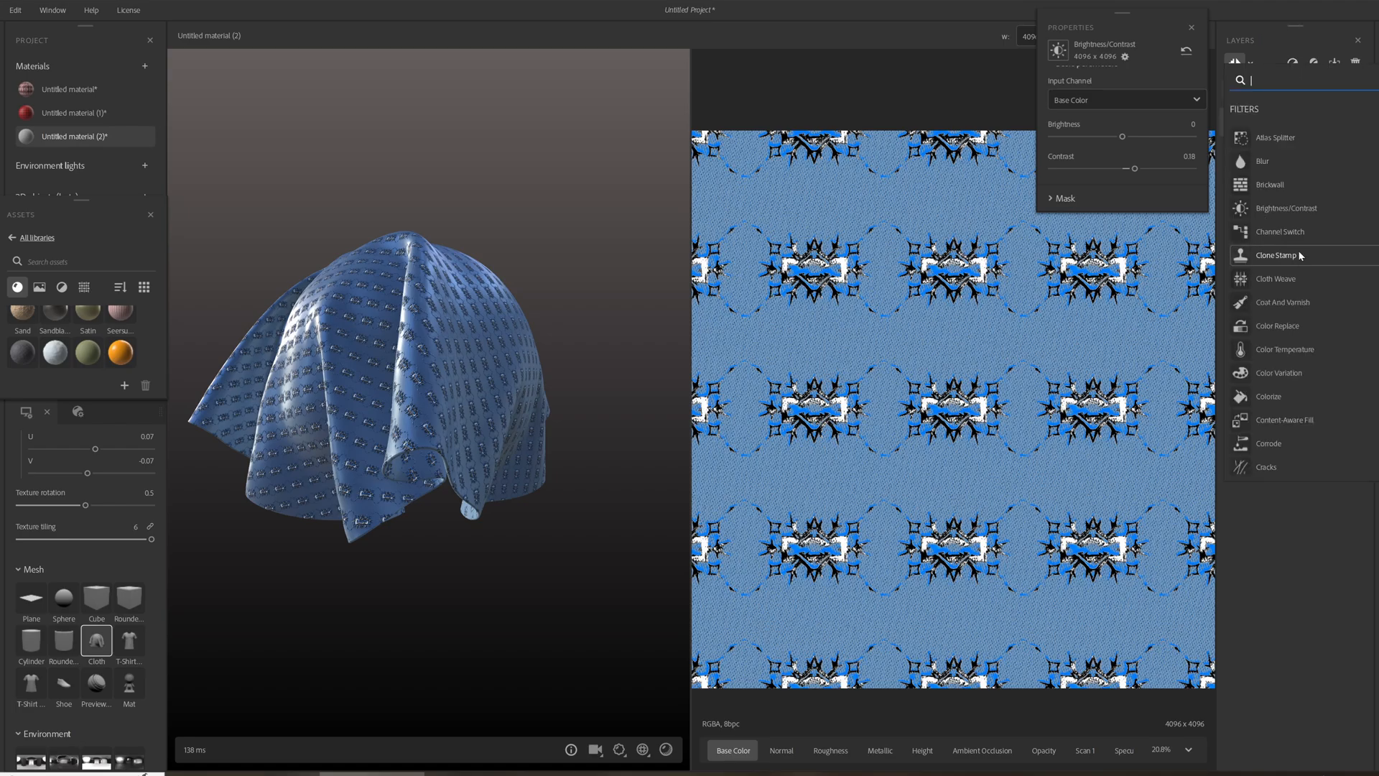
scroll(1300, 255, "down", 3)
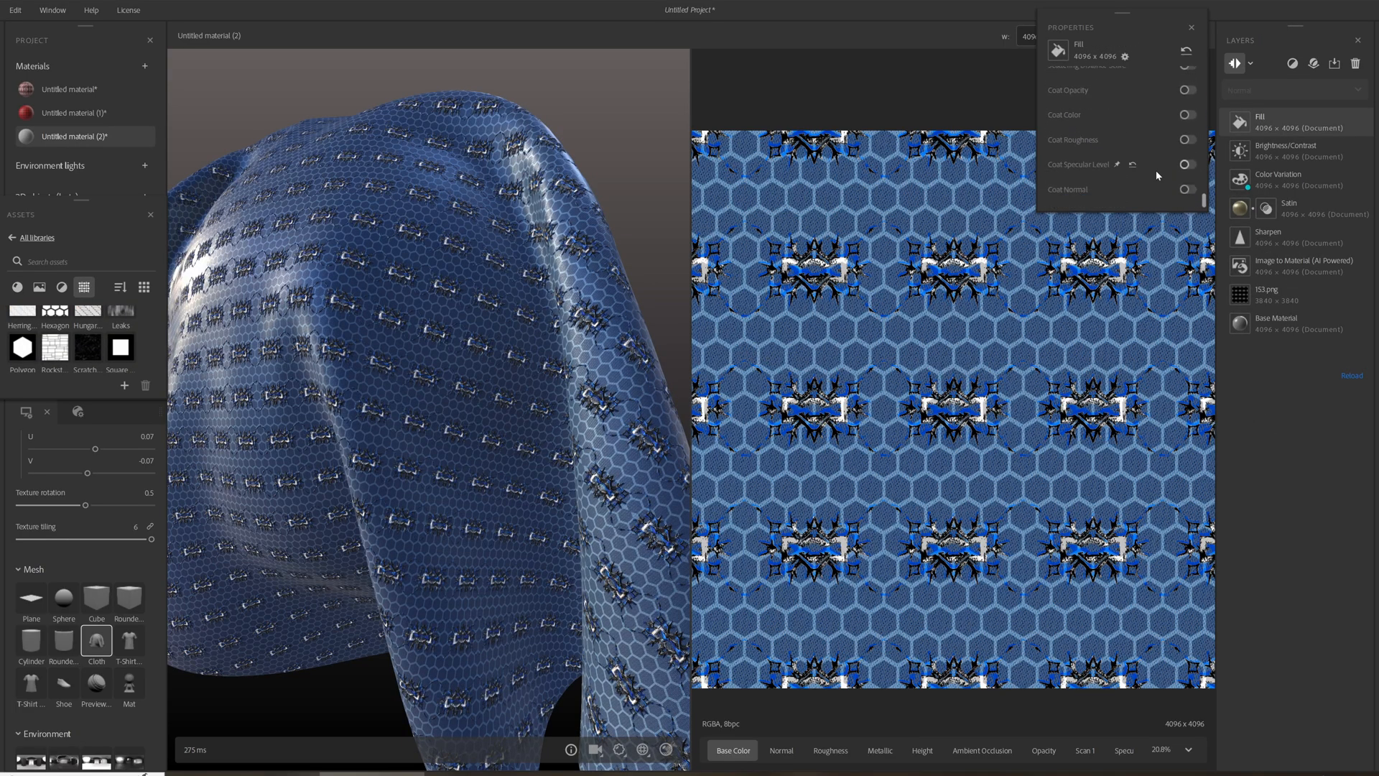
scroll(1158, 170, "up", 15)
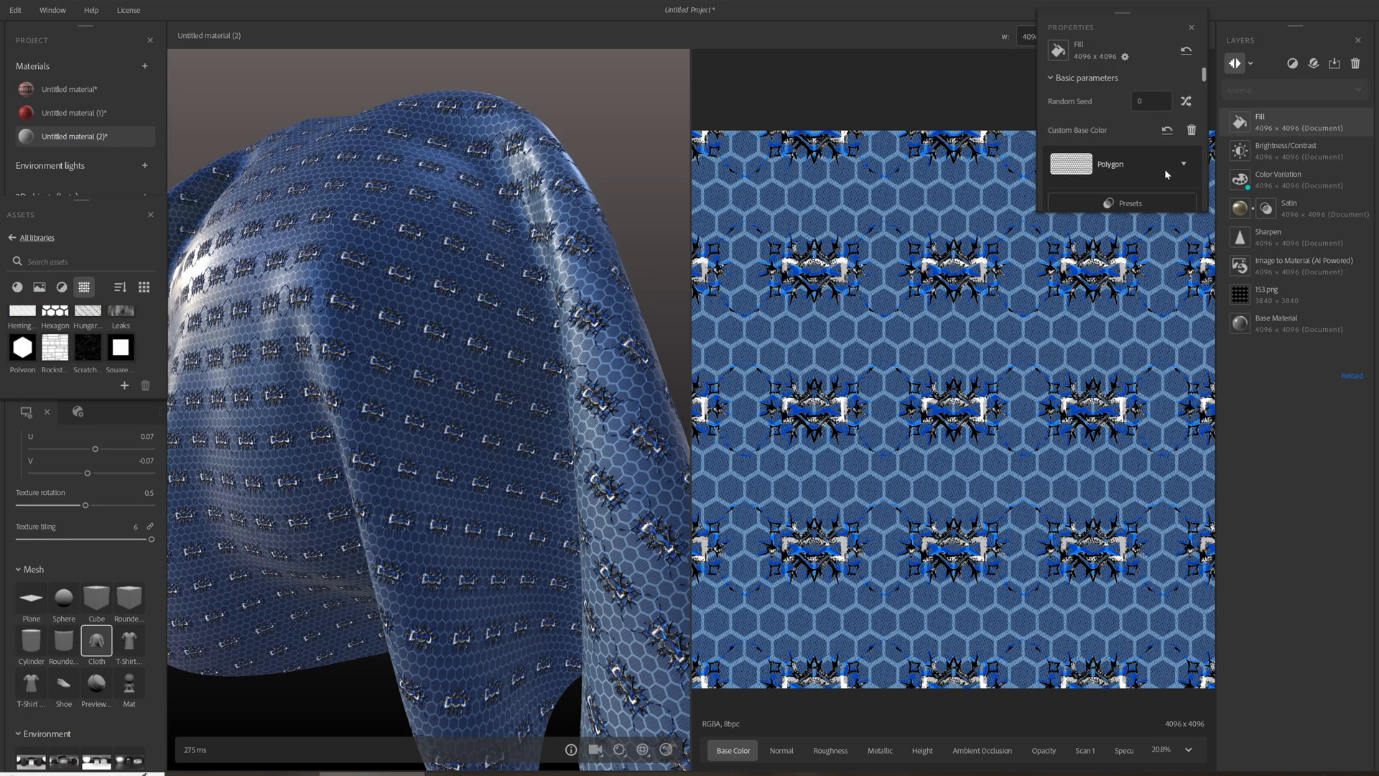
scroll(1165, 170, "down", 5)
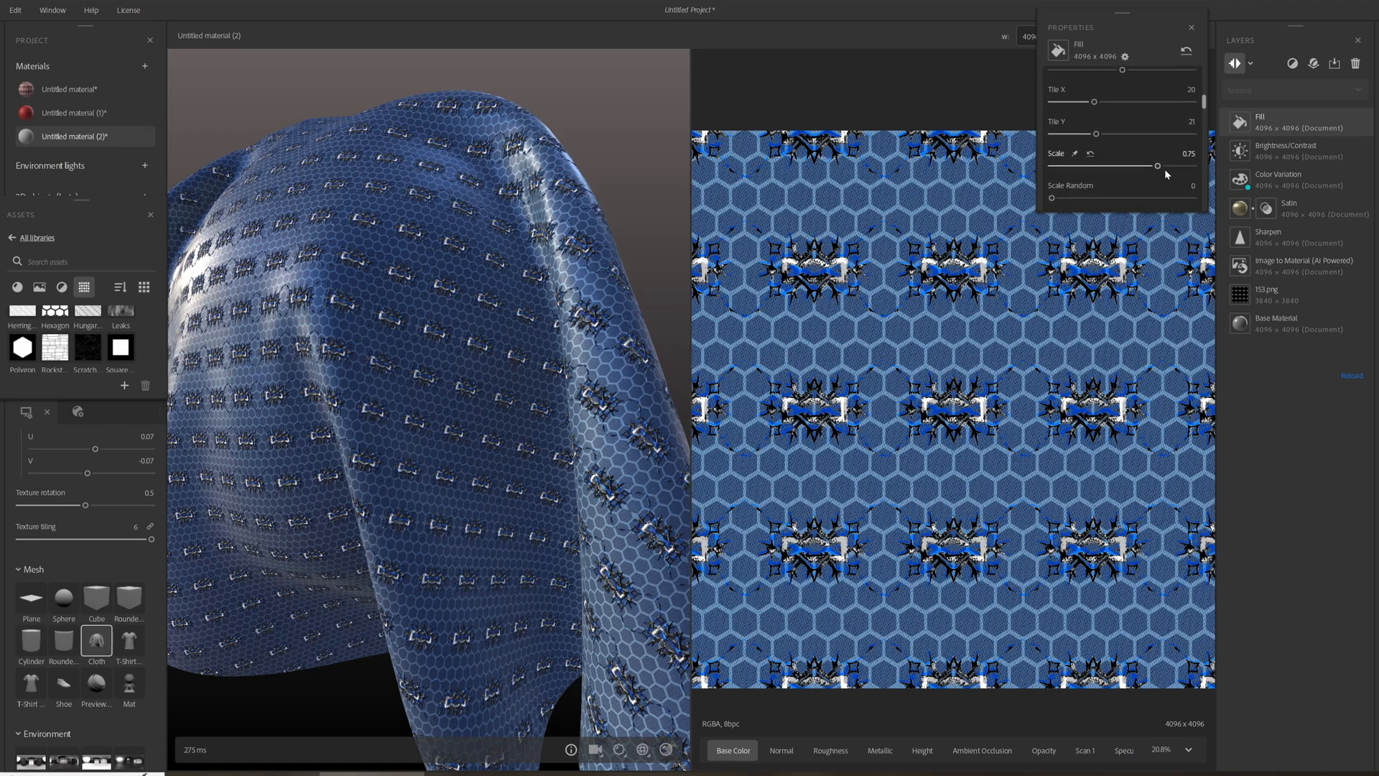
scroll(1165, 169, "up", 2)
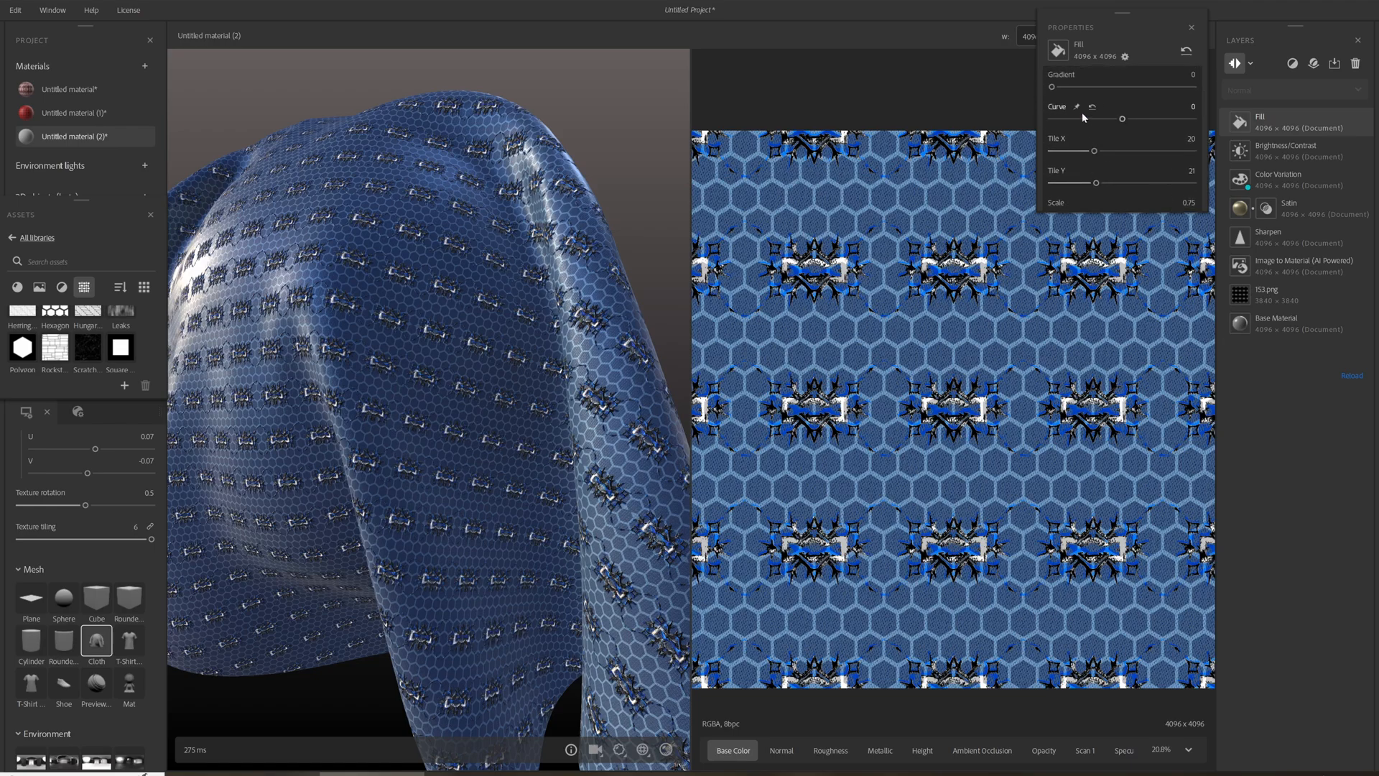
left_click_drag(1068, 89, 1070, 89)
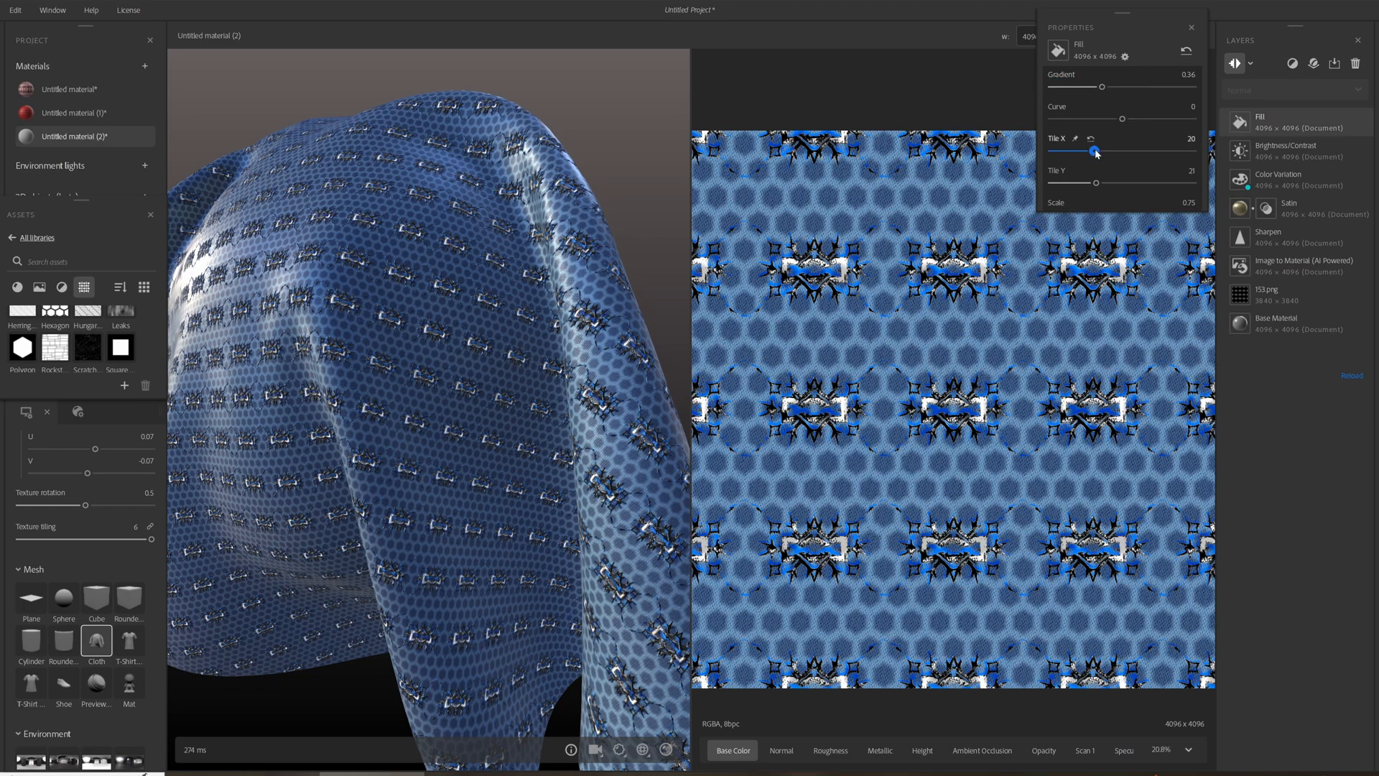
Step: Set the Fill layer's polygon pattern to Tile X 27 and Size X 1
left_click_drag(1104, 155, 1111, 156)
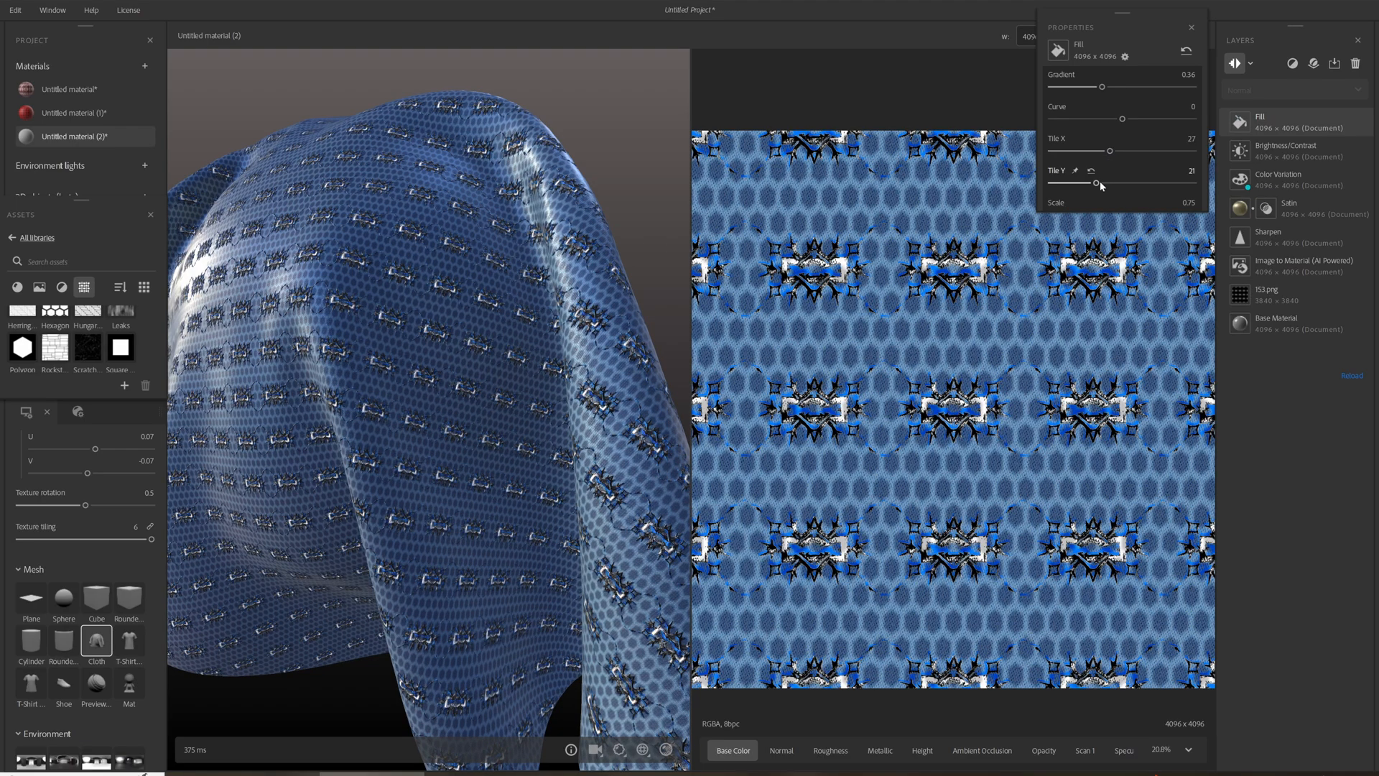
scroll(1102, 187, "down", 1)
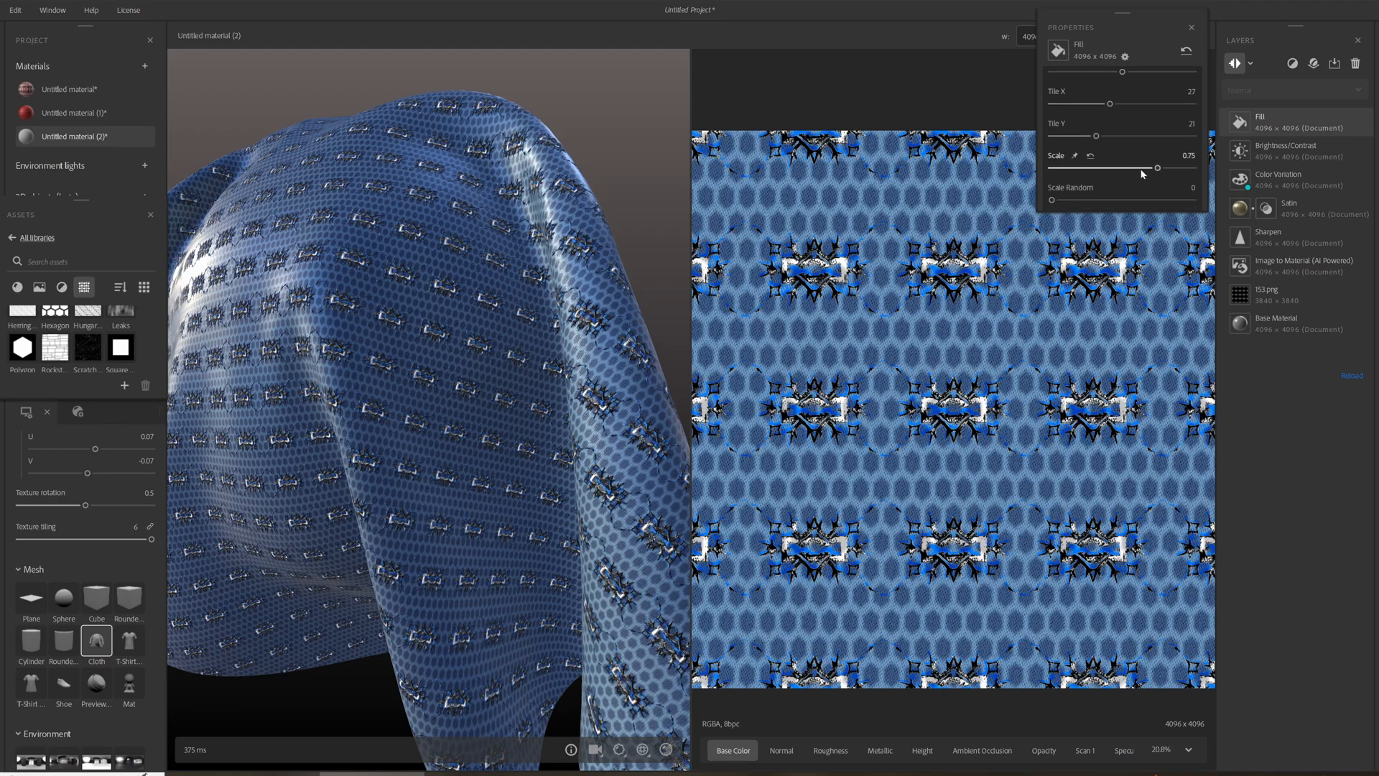
scroll(1142, 173, "down", 1)
scroll(1150, 160, "down", 1)
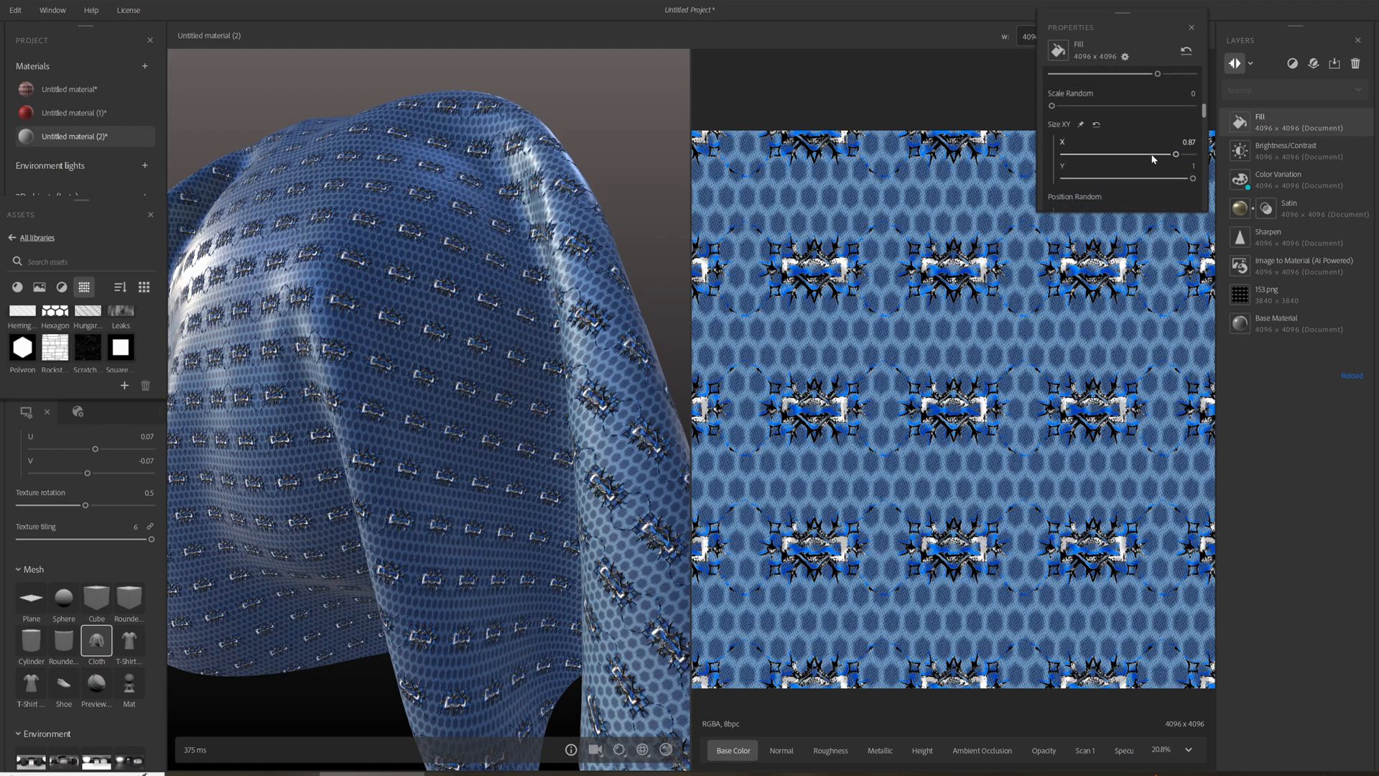
left_click_drag(1175, 154, 1185, 157)
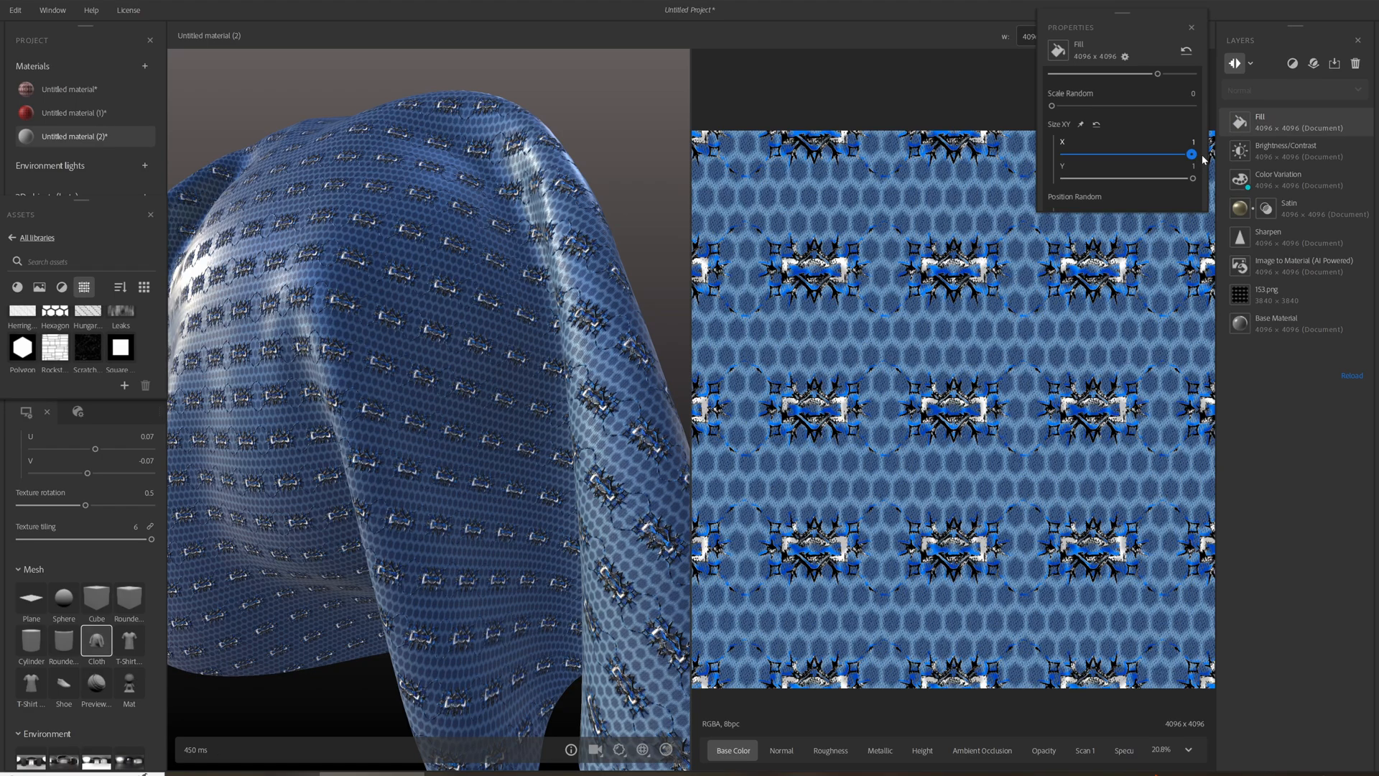
Step: Set the Fill layer's polygon pattern Rotation to 58.71
scroll(1142, 162, "down", 3)
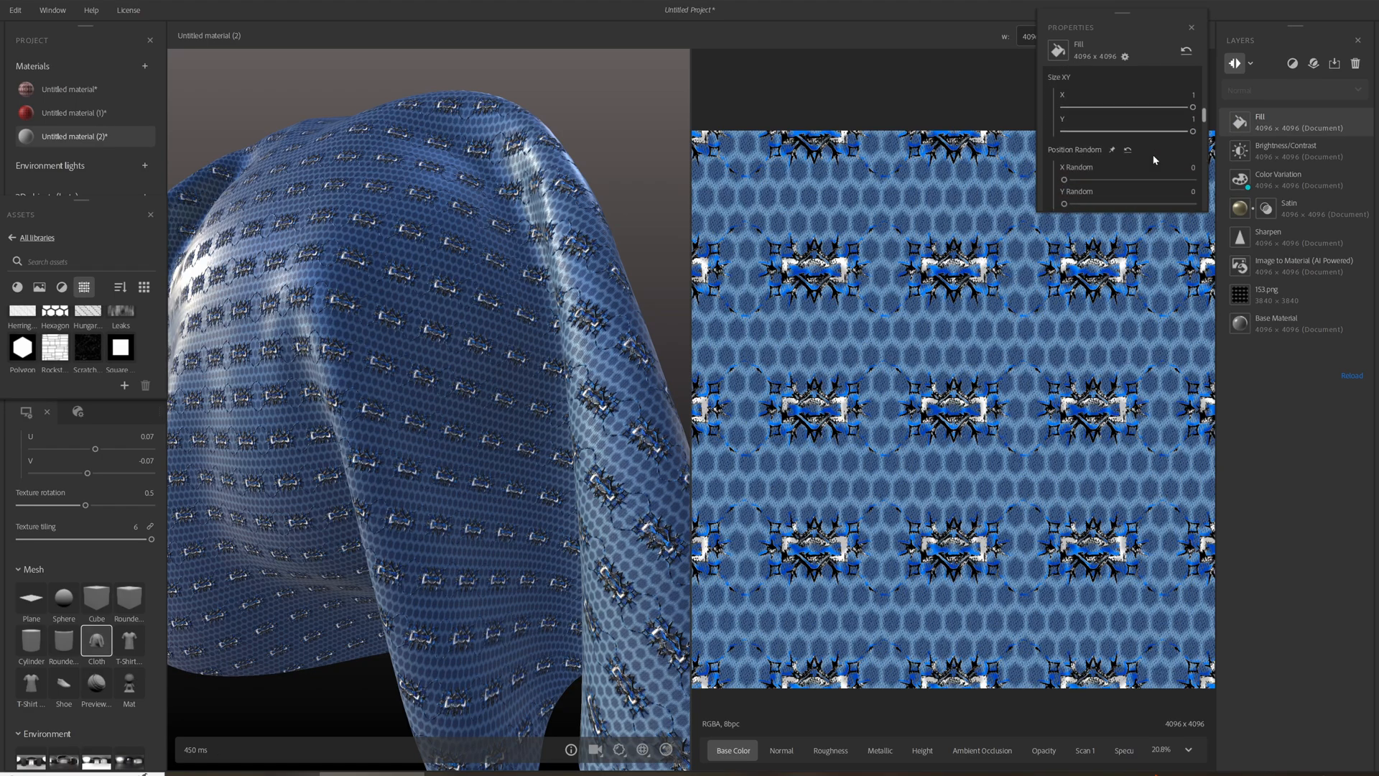
left_click(1066, 142)
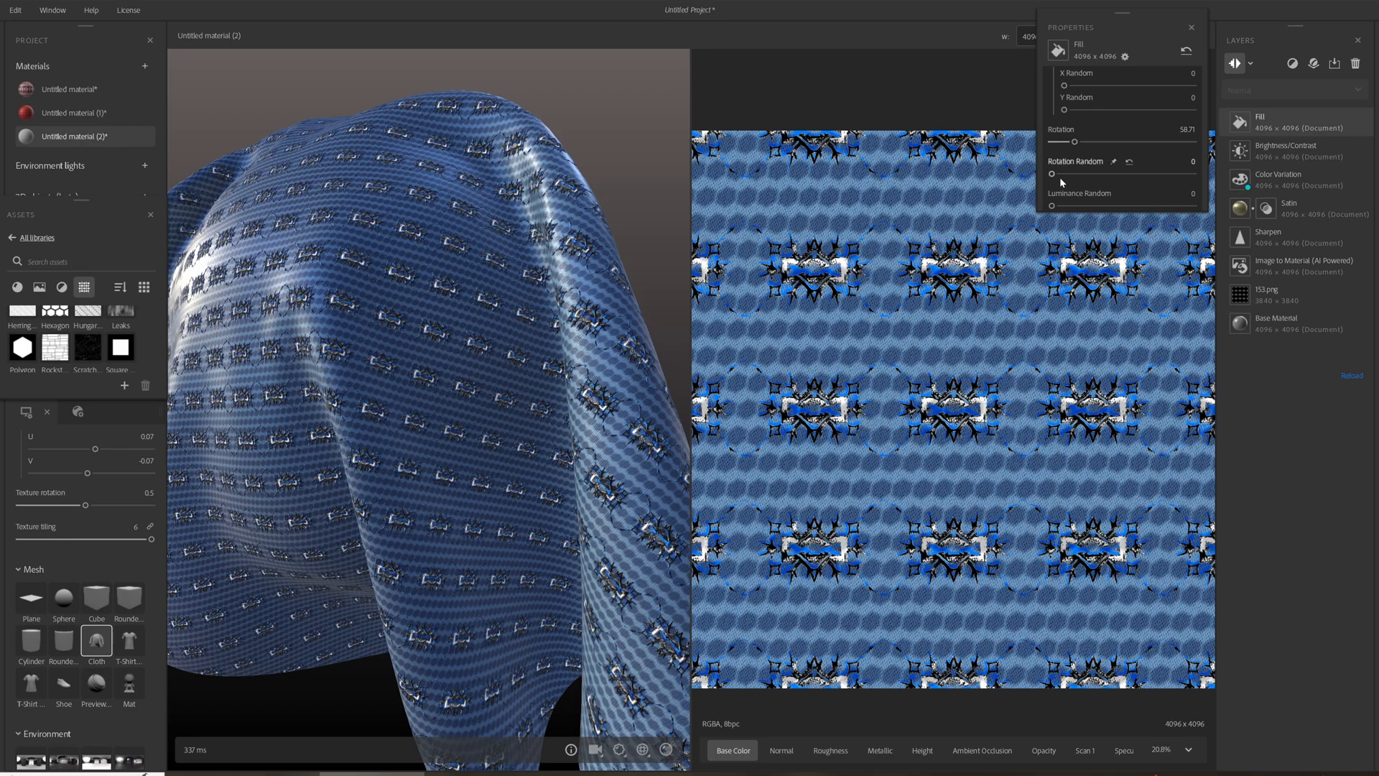
scroll(1120, 144, "down", 5)
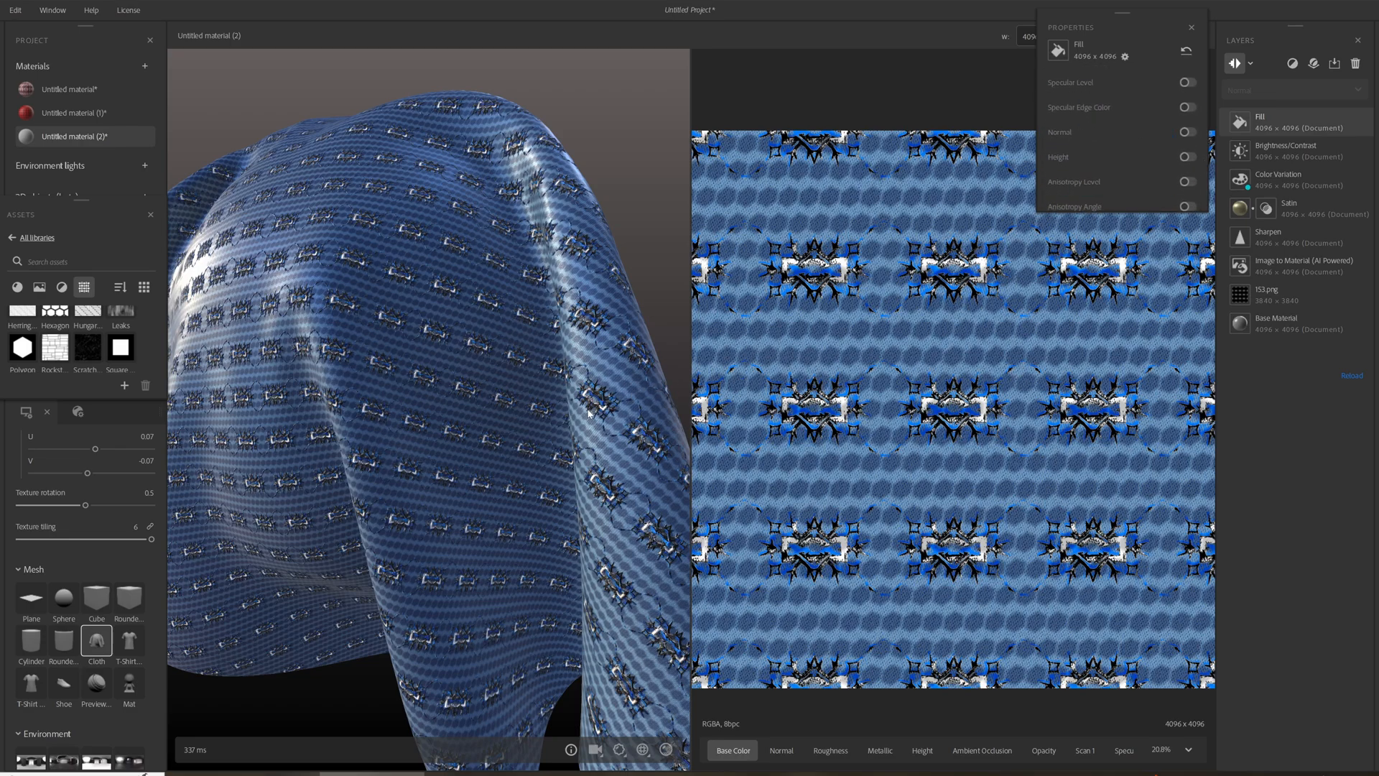
scroll(584, 406, "down", 3)
Step: Inspect the rotated polygon pattern on the cloth's folds up close, from several sides and from a distance
scroll(584, 406, "up", 5)
left_click_drag(554, 419, 544, 418)
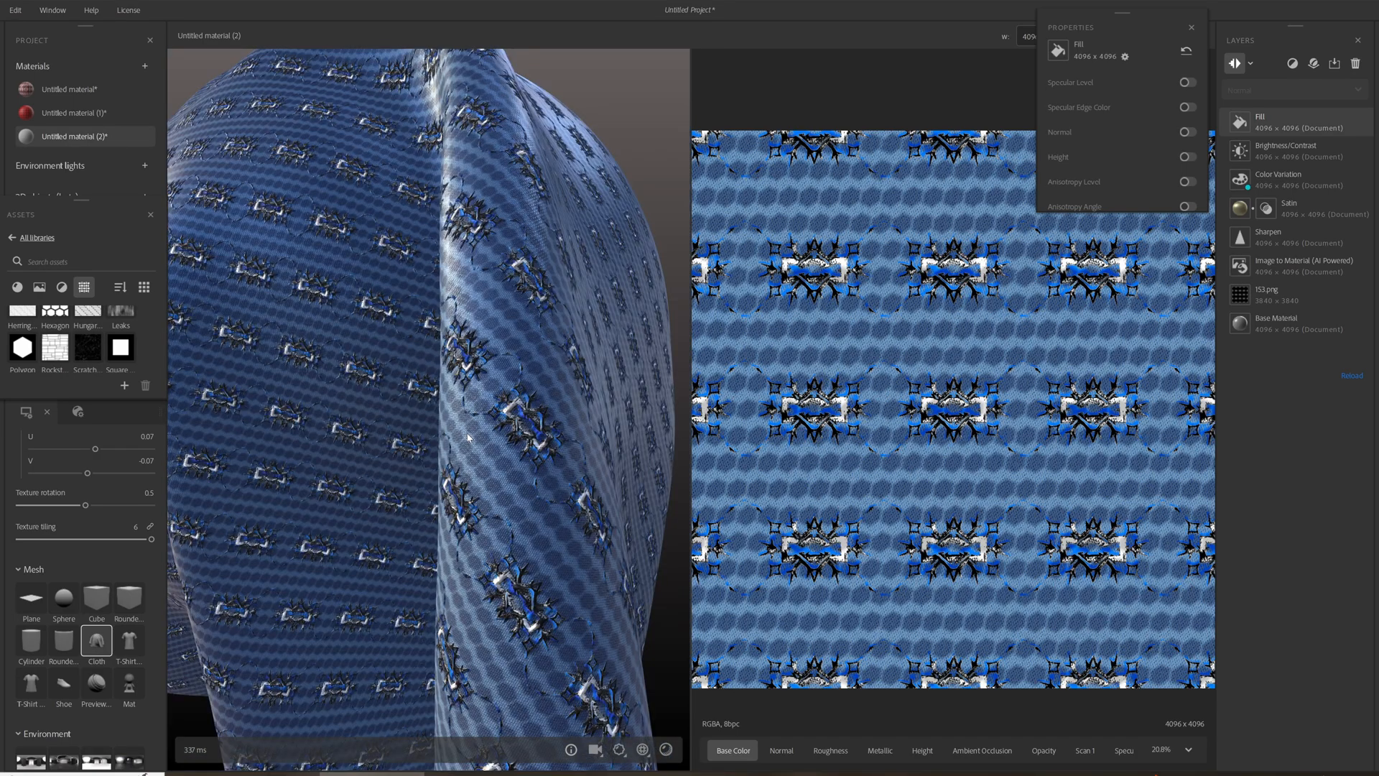
left_click_drag(467, 434, 387, 425)
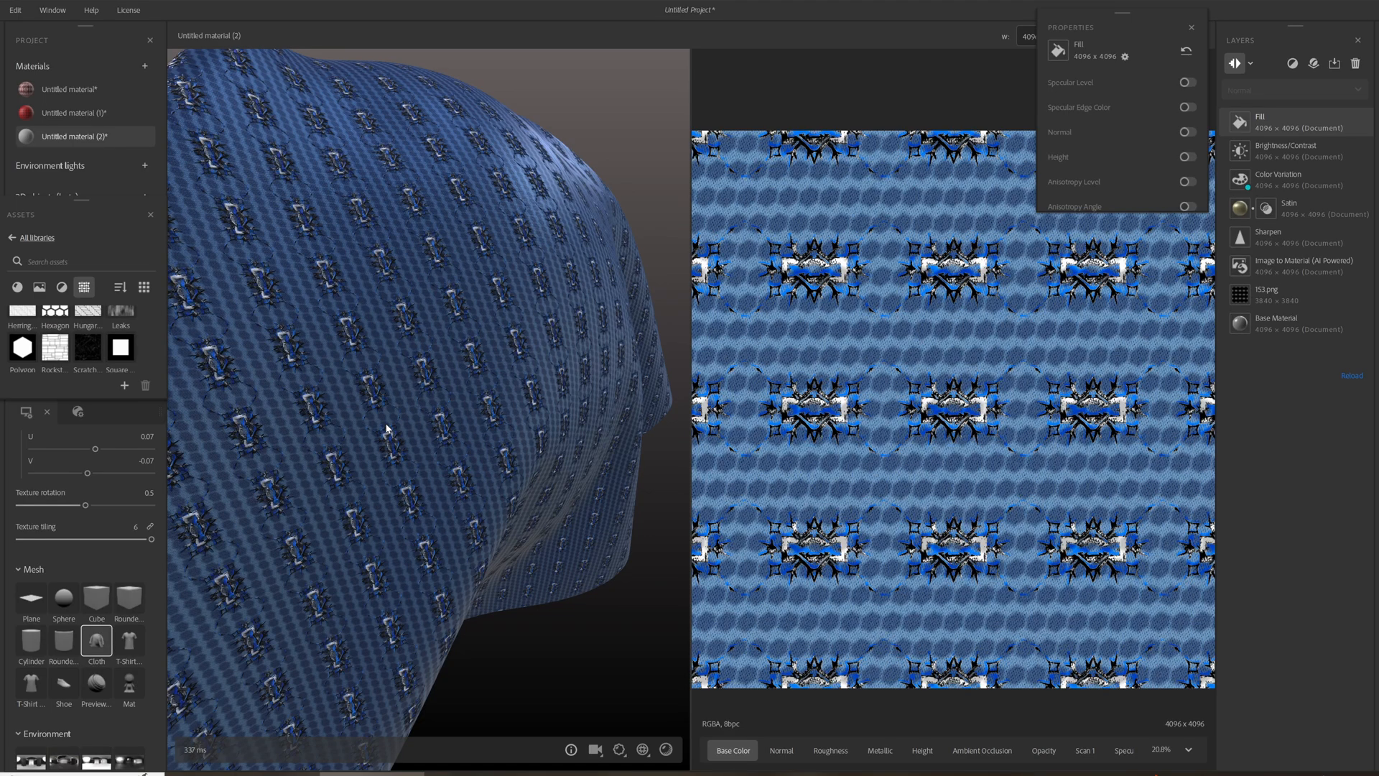
scroll(386, 424, "down", 3)
left_click_drag(386, 424, 634, 551)
scroll(338, 424, "down", 3)
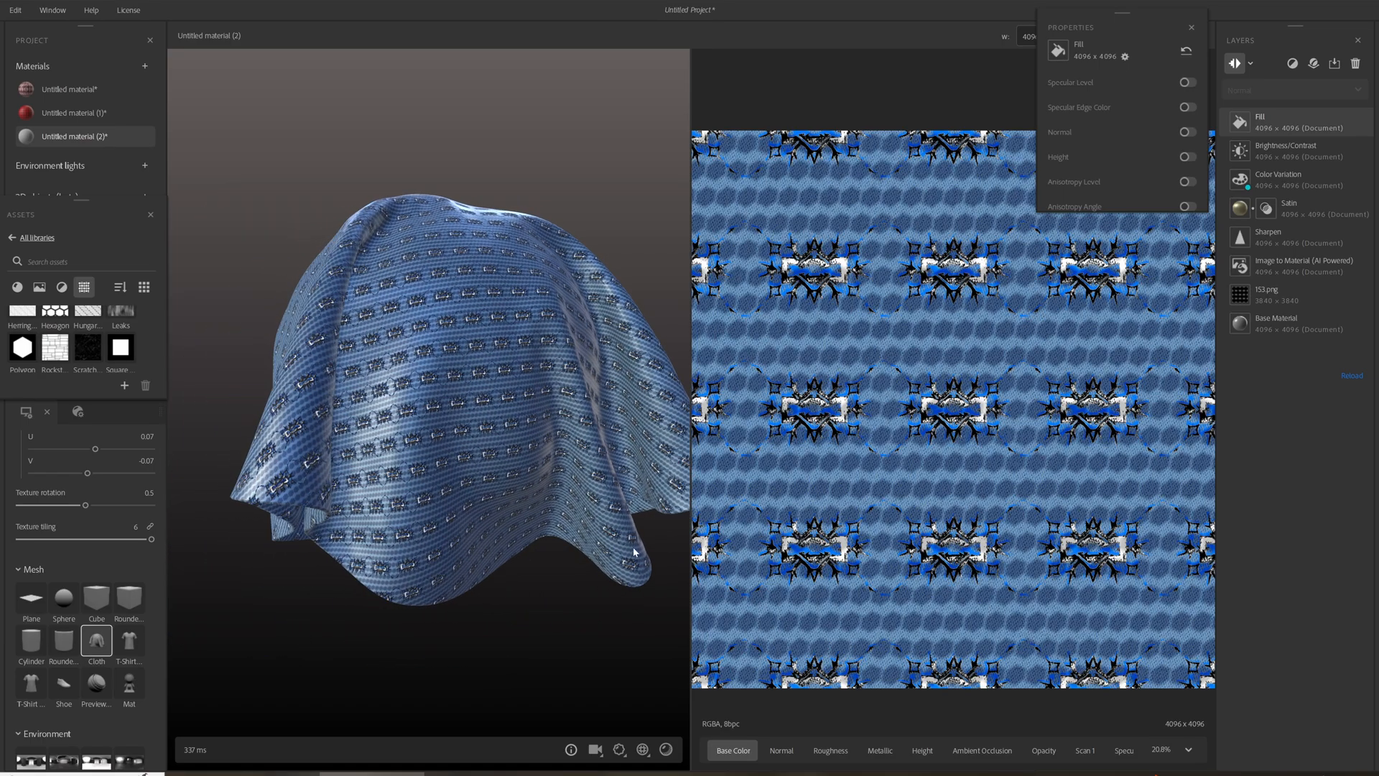
Step: Reduce the viewport's texture tiling to 1.82 and check the enlarged motif on the cloth
left_click(643, 750)
left_click_drag(642, 723, 536, 725)
left_click_drag(557, 632, 585, 646)
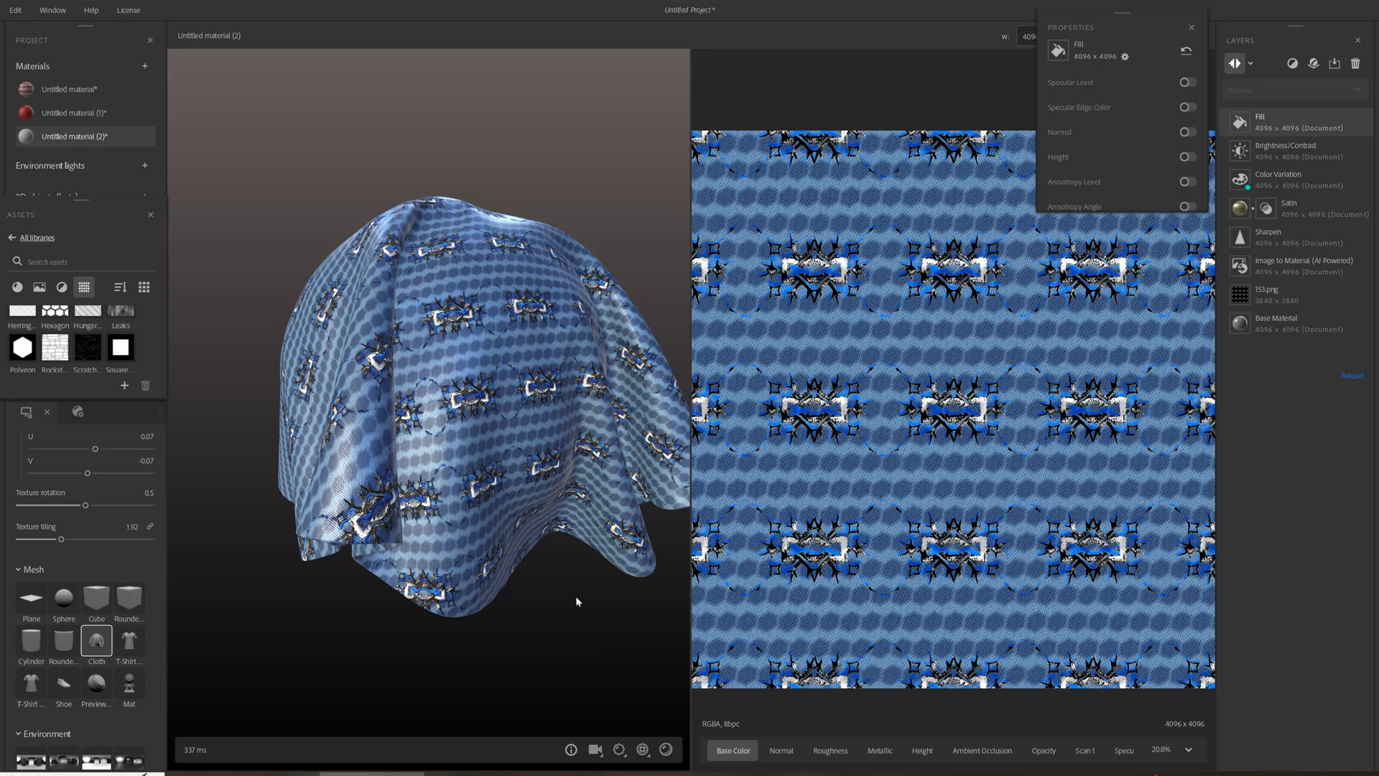
scroll(576, 601, "up", 5)
scroll(576, 600, "down", 3)
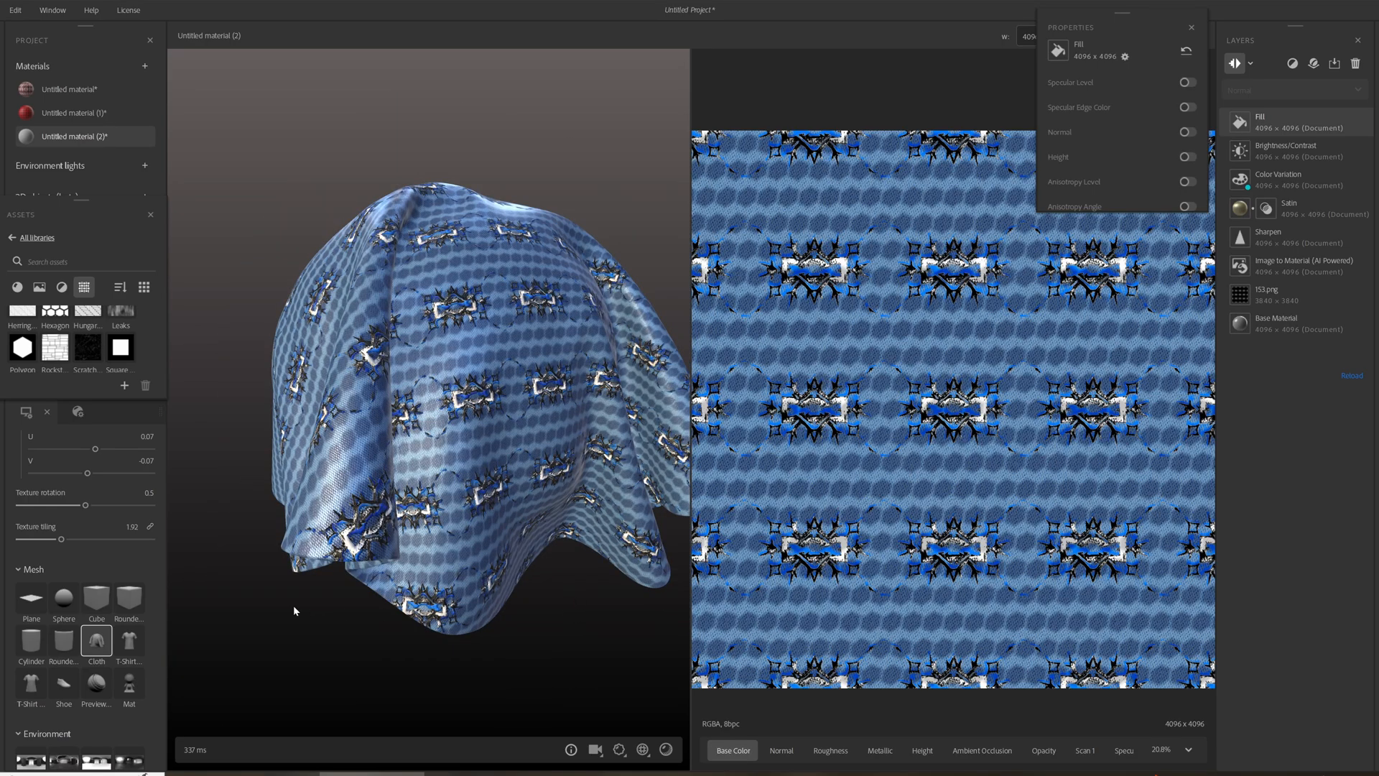
Step: Switch the preview mesh to the T-shirt, view it from the front, and set the texture tiling to 3.99
left_click(133, 641)
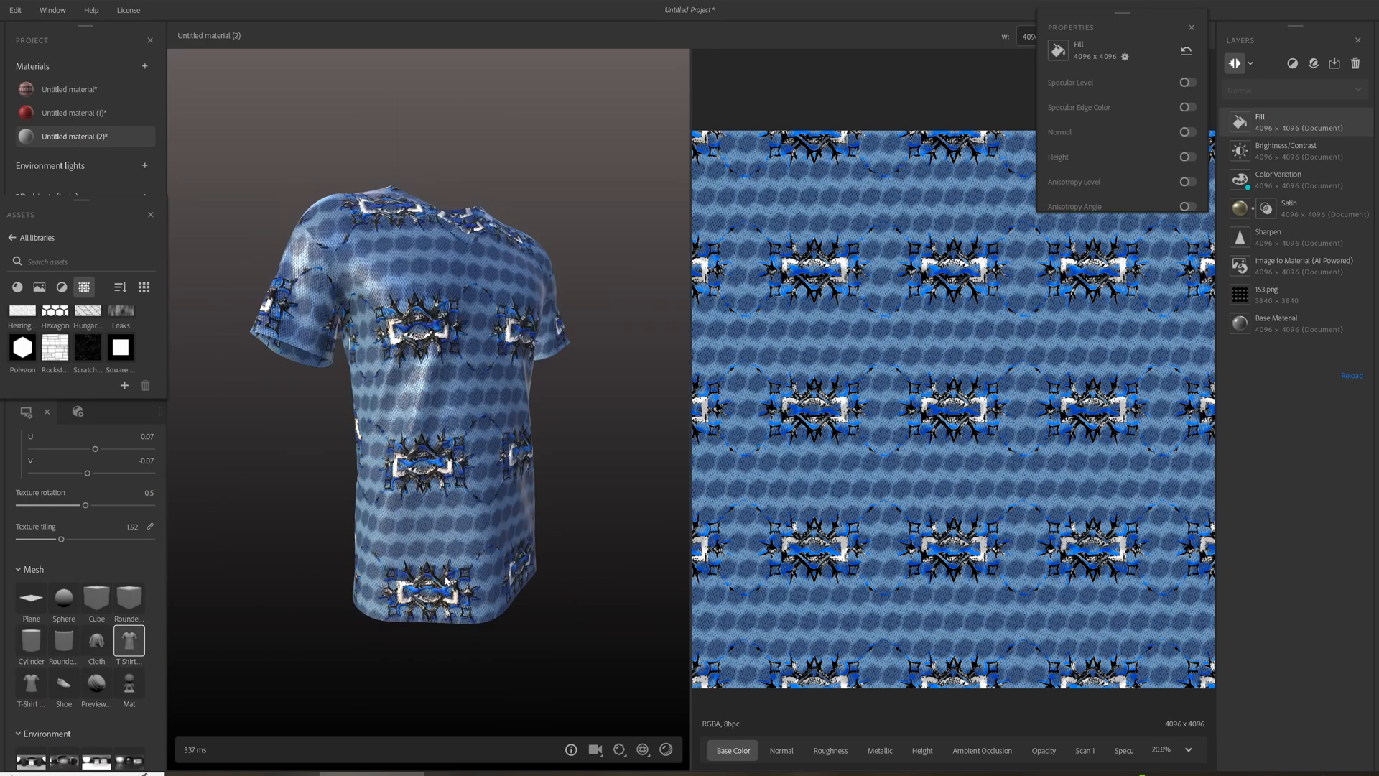
left_click_drag(446, 580, 388, 581)
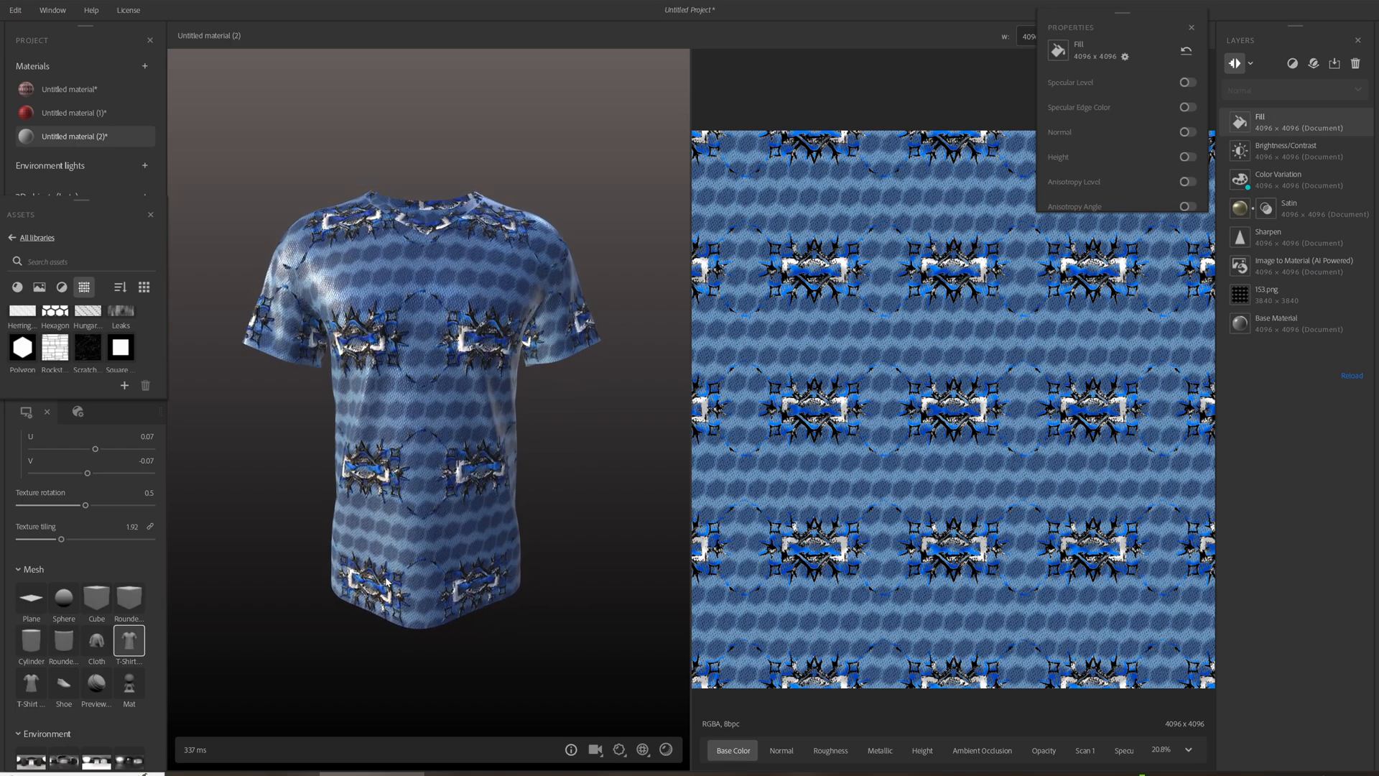
left_click(642, 750)
left_click(631, 723)
left_click_drag(637, 720, 589, 704)
Step: Switch the preview mesh back to Cloth and inspect the fabric's folds up close and from another side
left_click(96, 640)
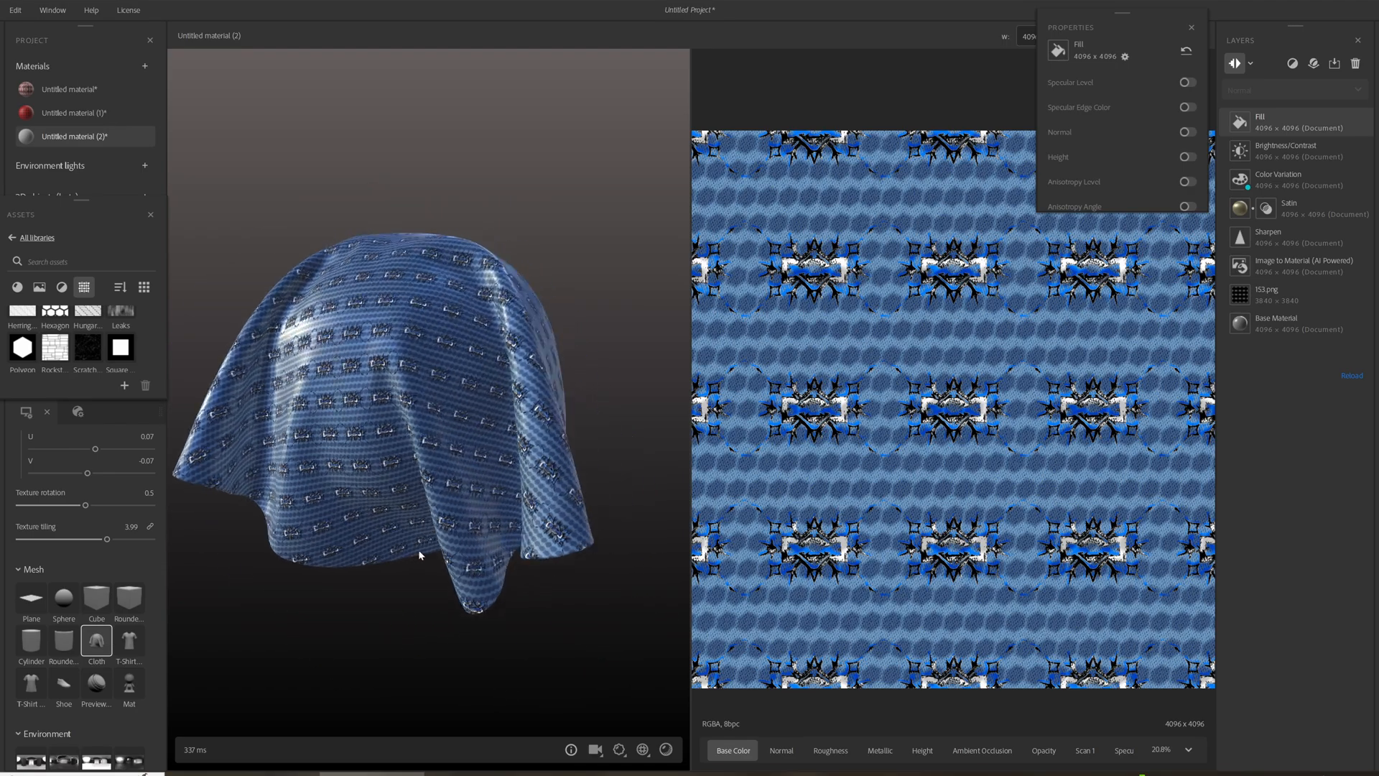
scroll(433, 543, "up", 5)
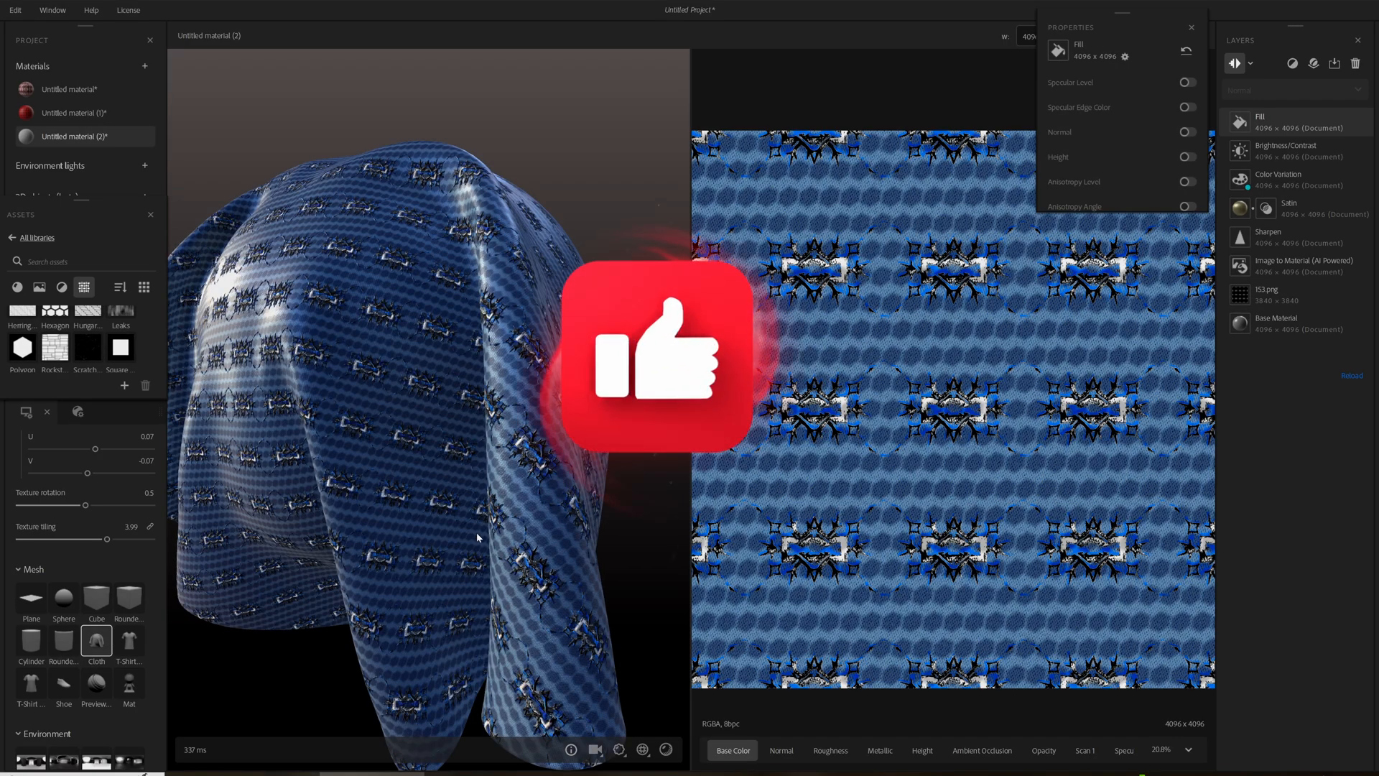
scroll(504, 535, "down", 3)
left_click_drag(518, 529, 461, 566)
Step: Set the texture tiling of the cloth preview to 4.72
left_click(642, 749)
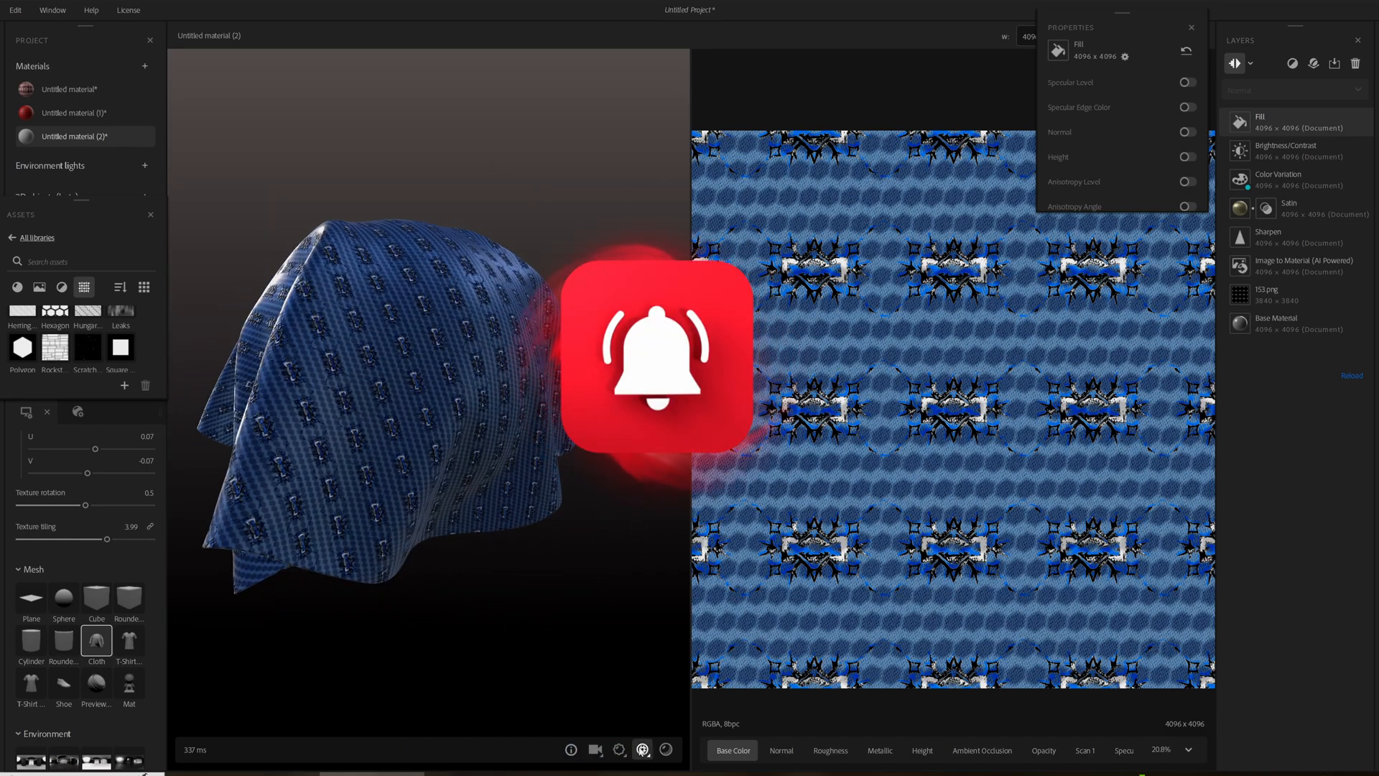
left_click_drag(585, 723, 607, 724)
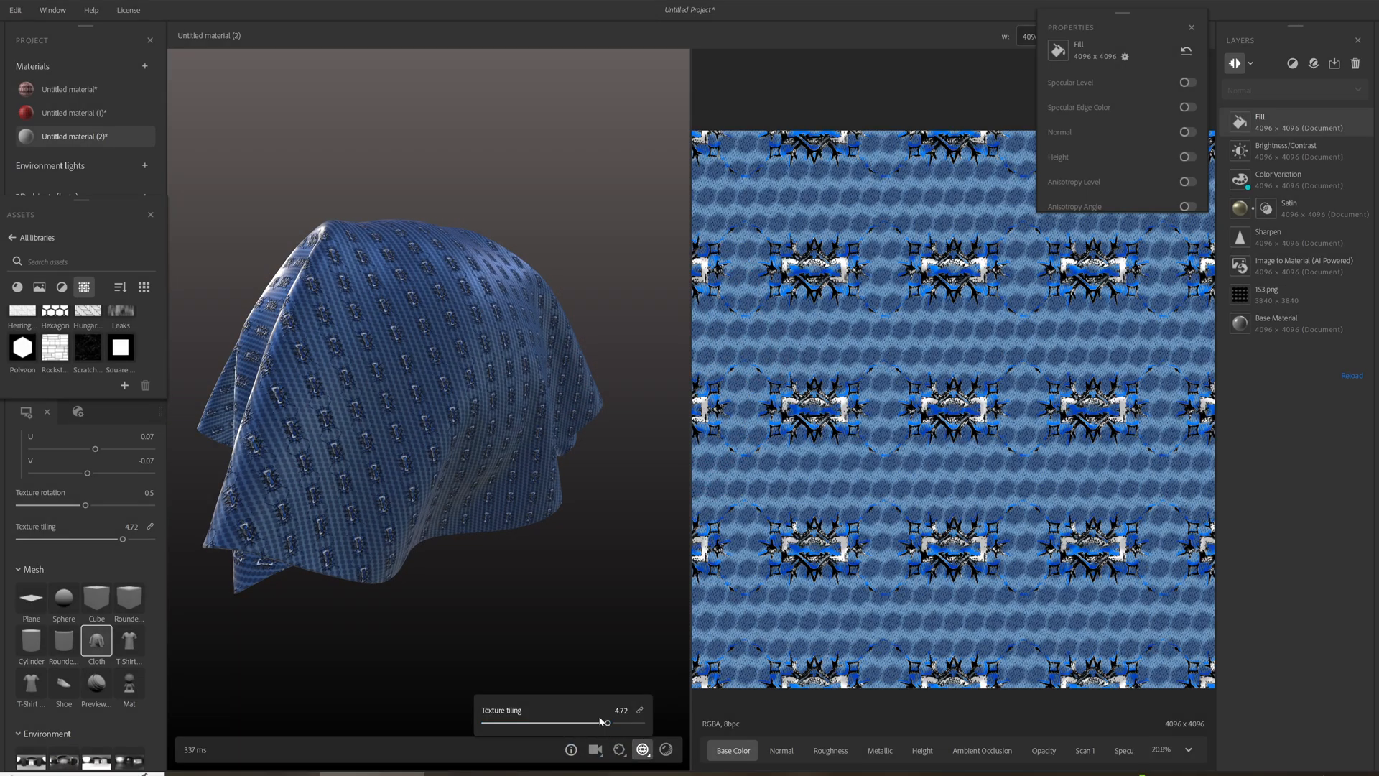
left_click(558, 641)
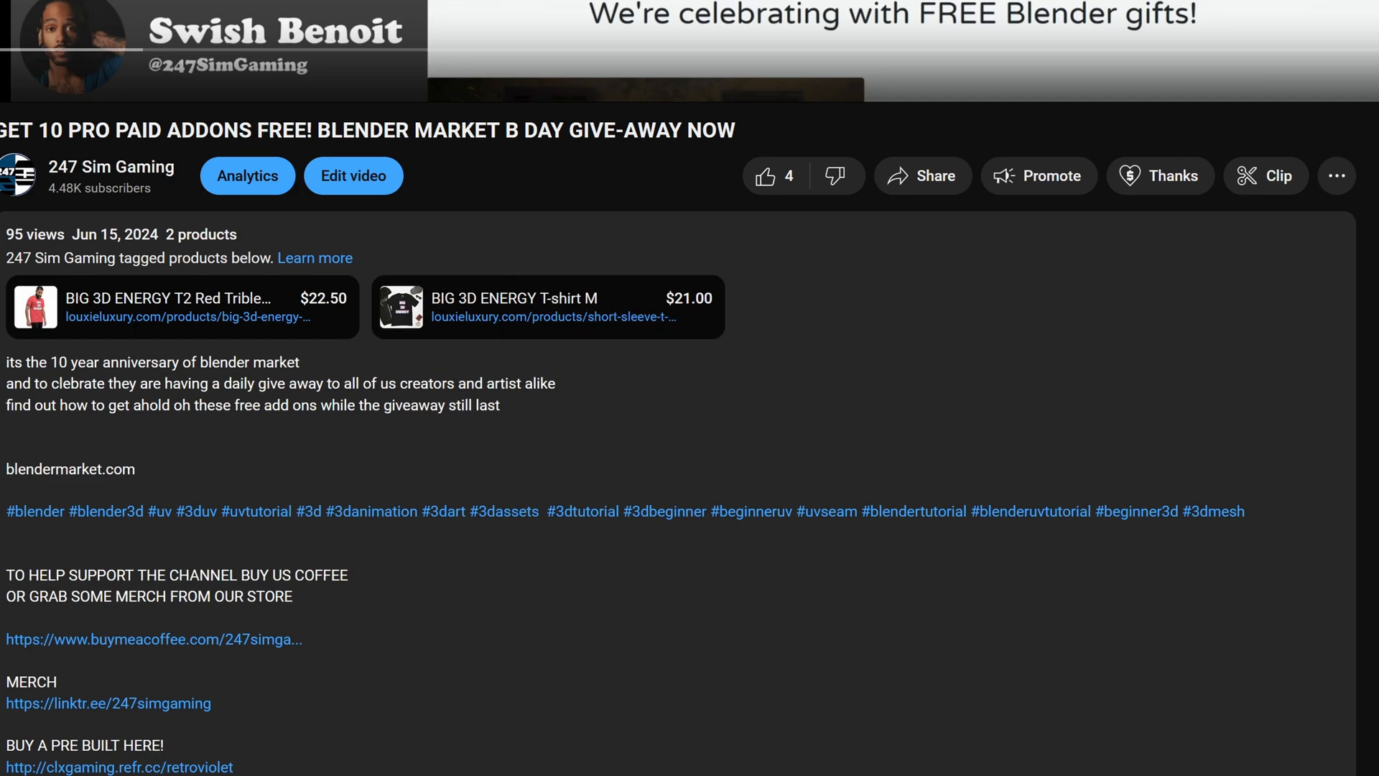
scroll(690, 388, "down", 4)
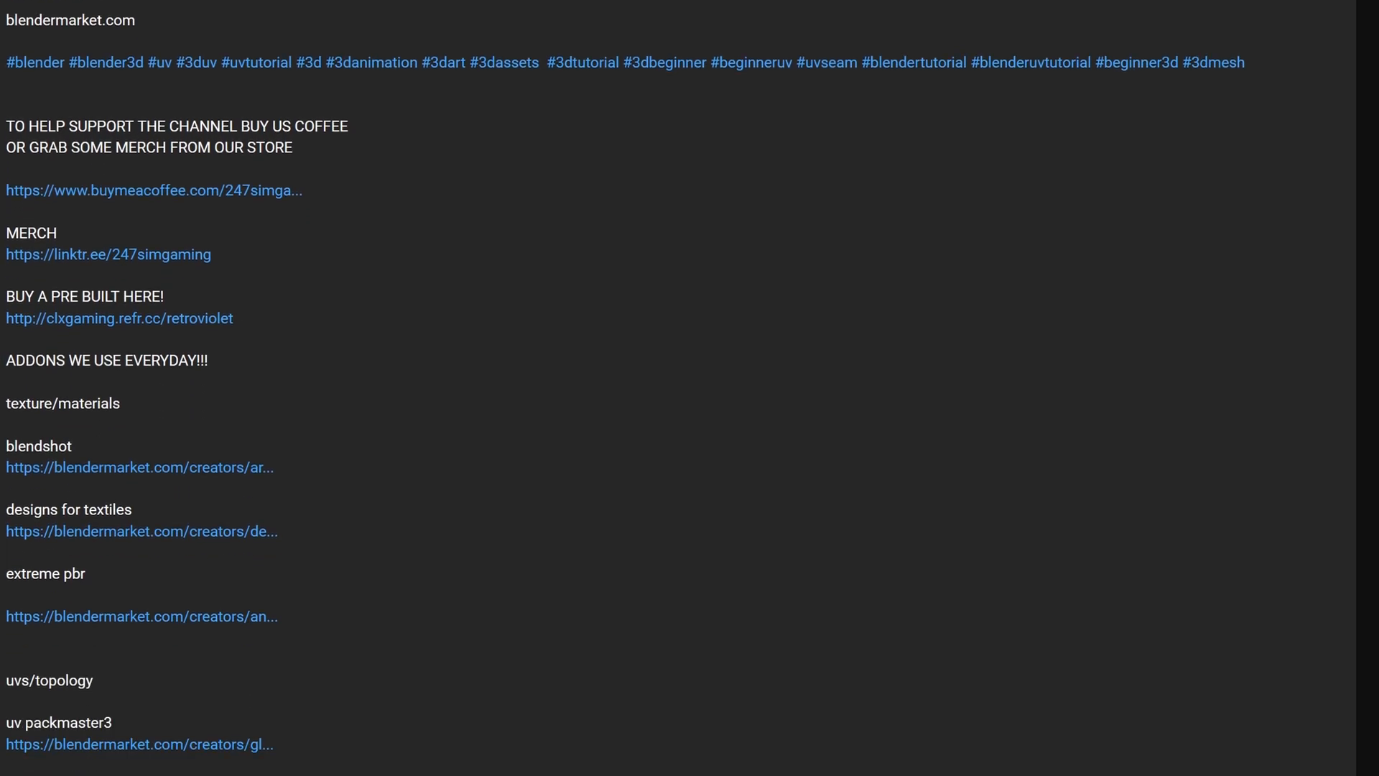
scroll(689, 388, "down", 5)
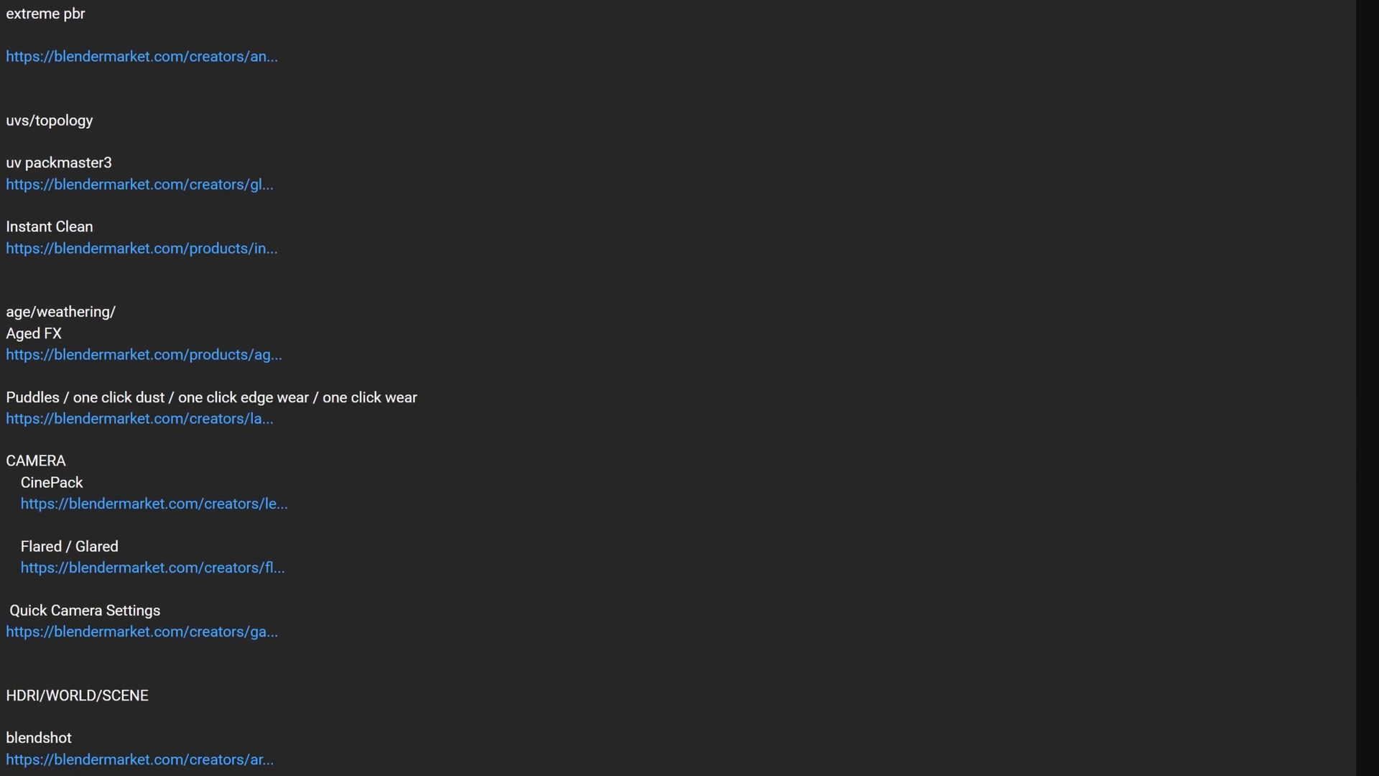
scroll(690, 388, "down", 5)
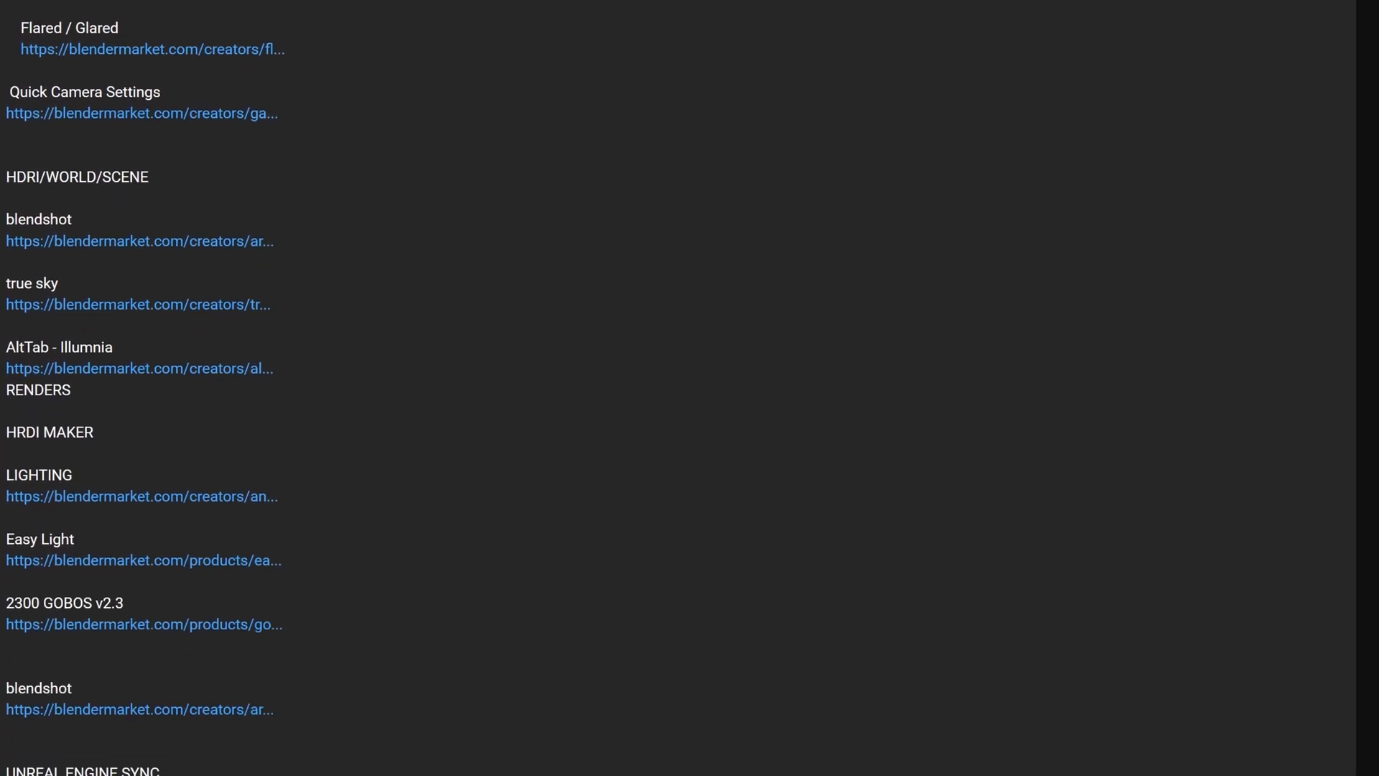
scroll(689, 388, "down", 2)
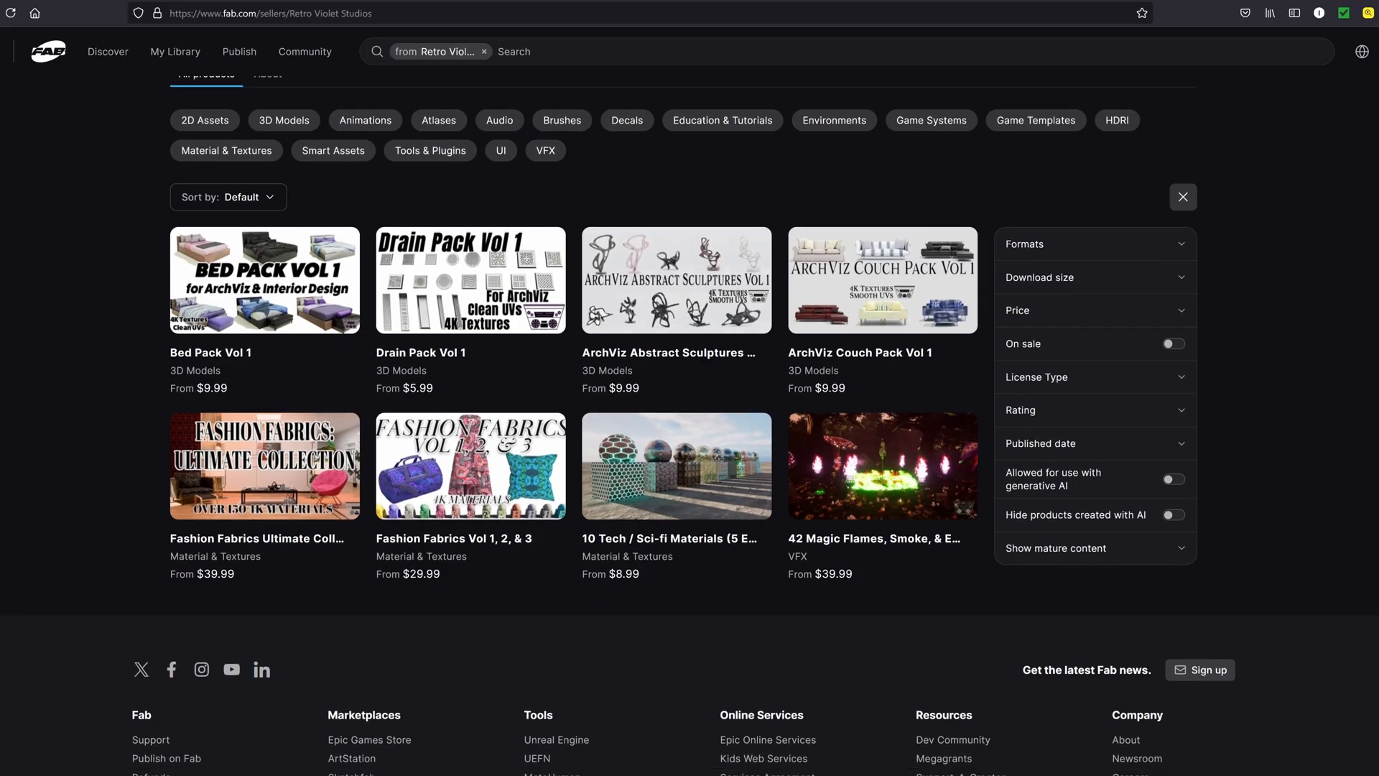
scroll(690, 387, "down", 4)
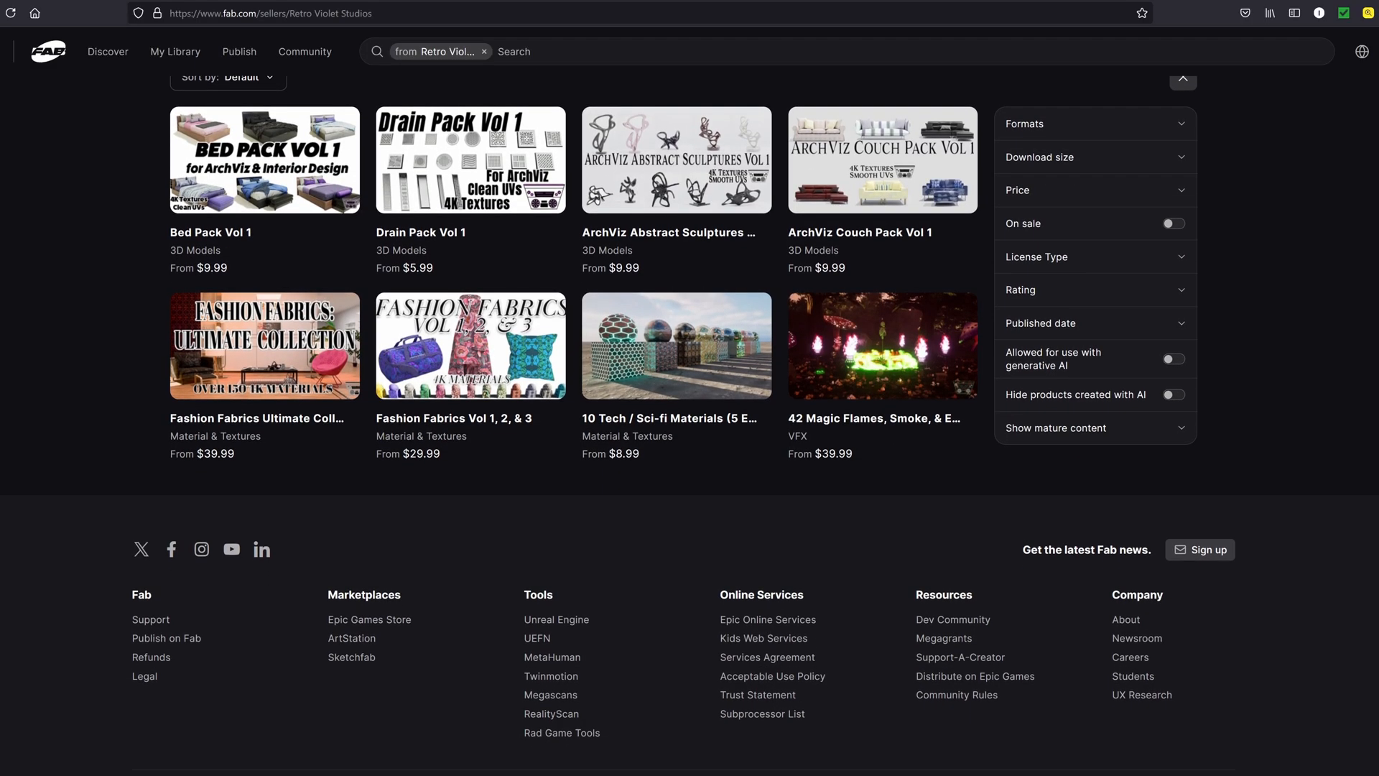
scroll(689, 388, "down", 3)
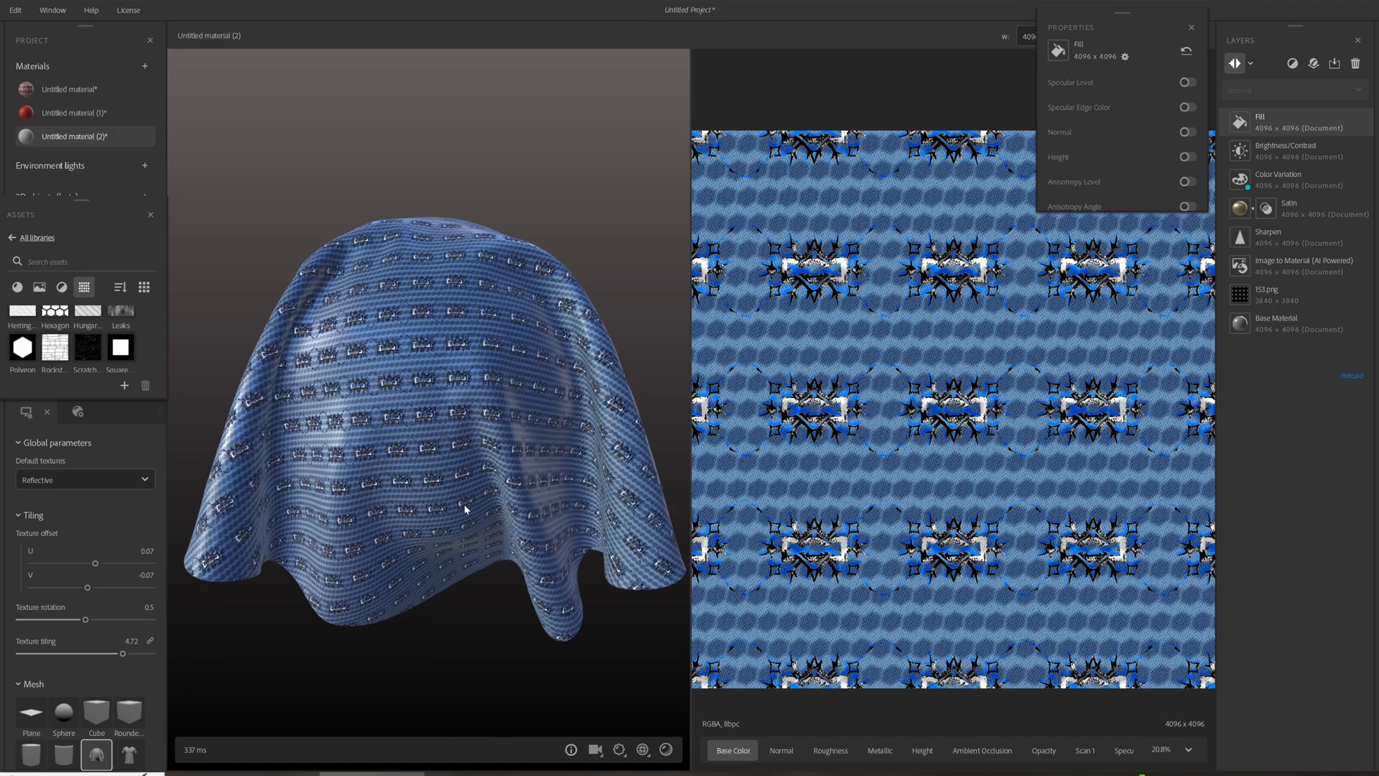